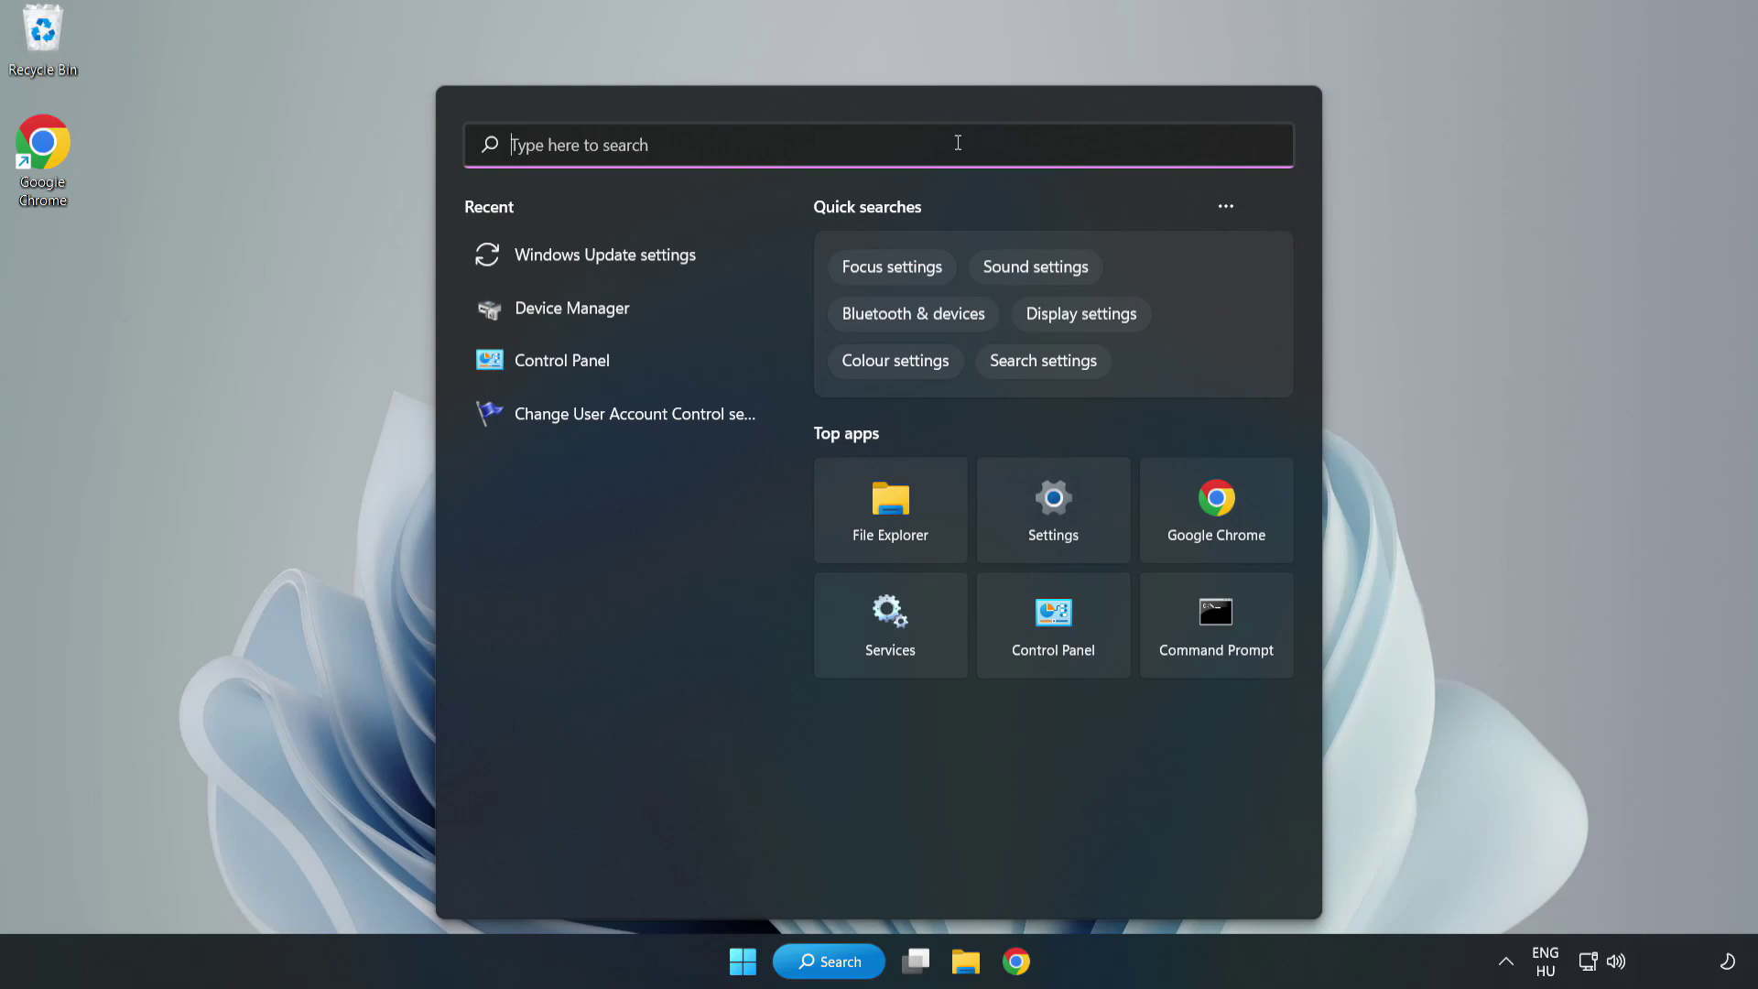
- Search Windows for "device manager", open Device Manager and move its window nearer the middle of the desktop
type("device ")
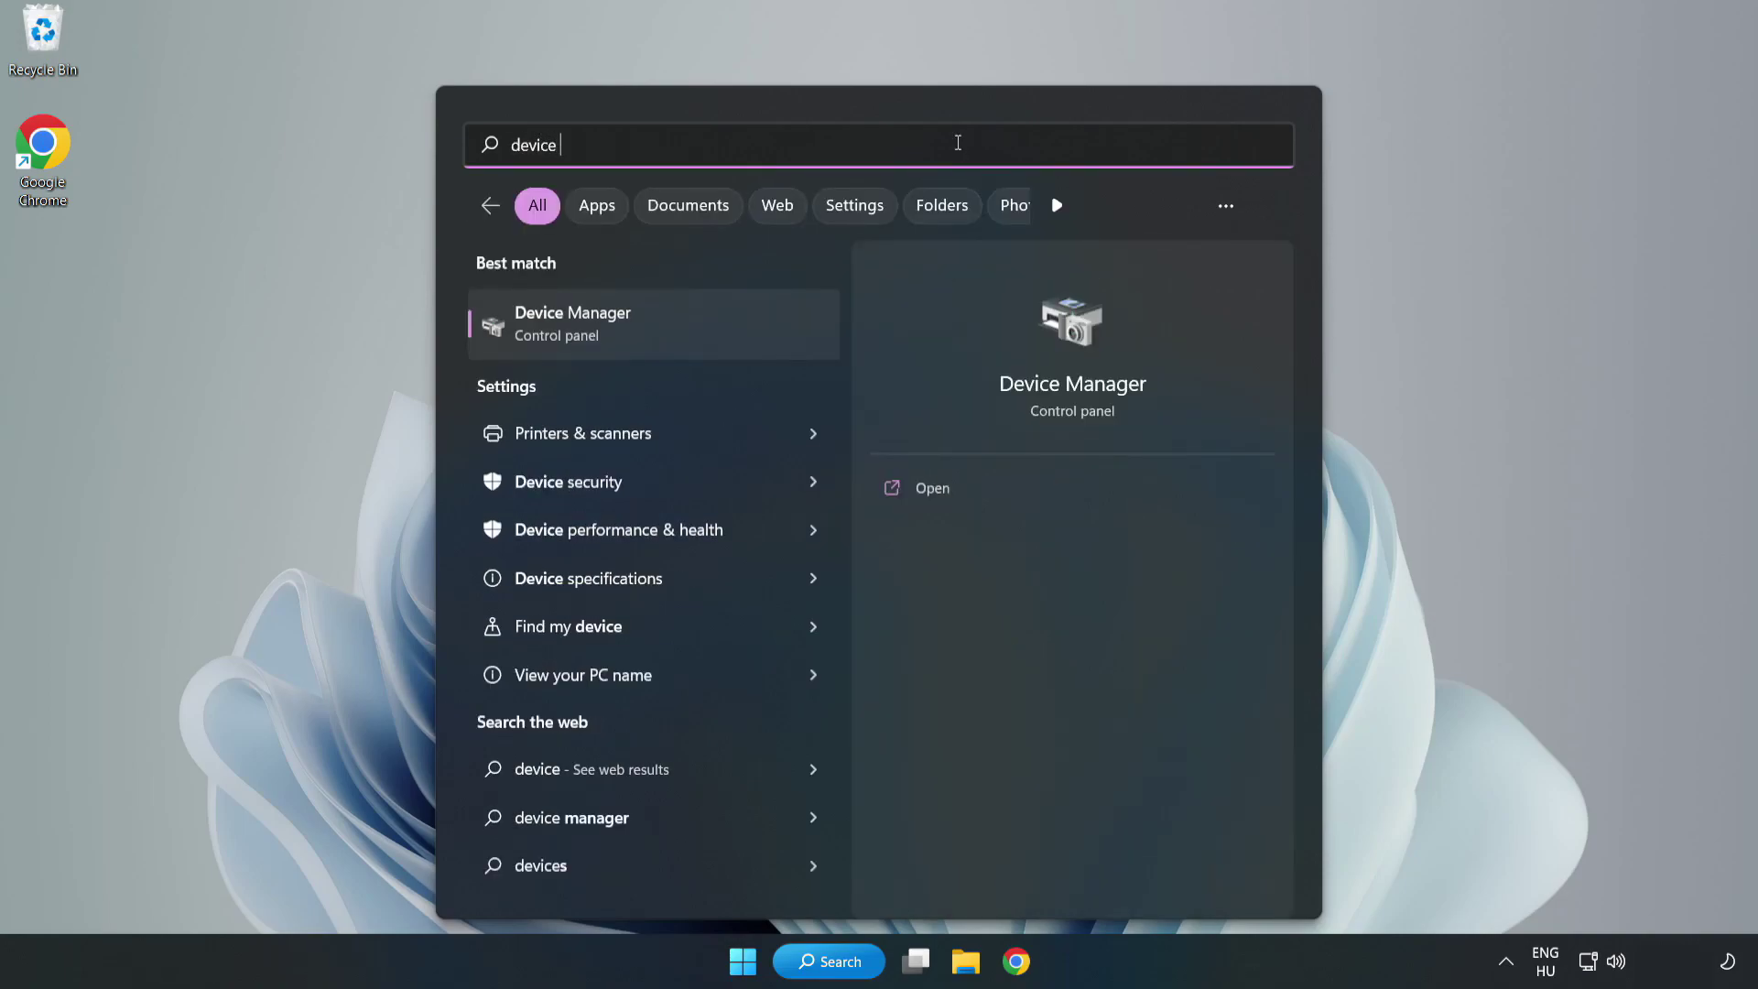
type("manager")
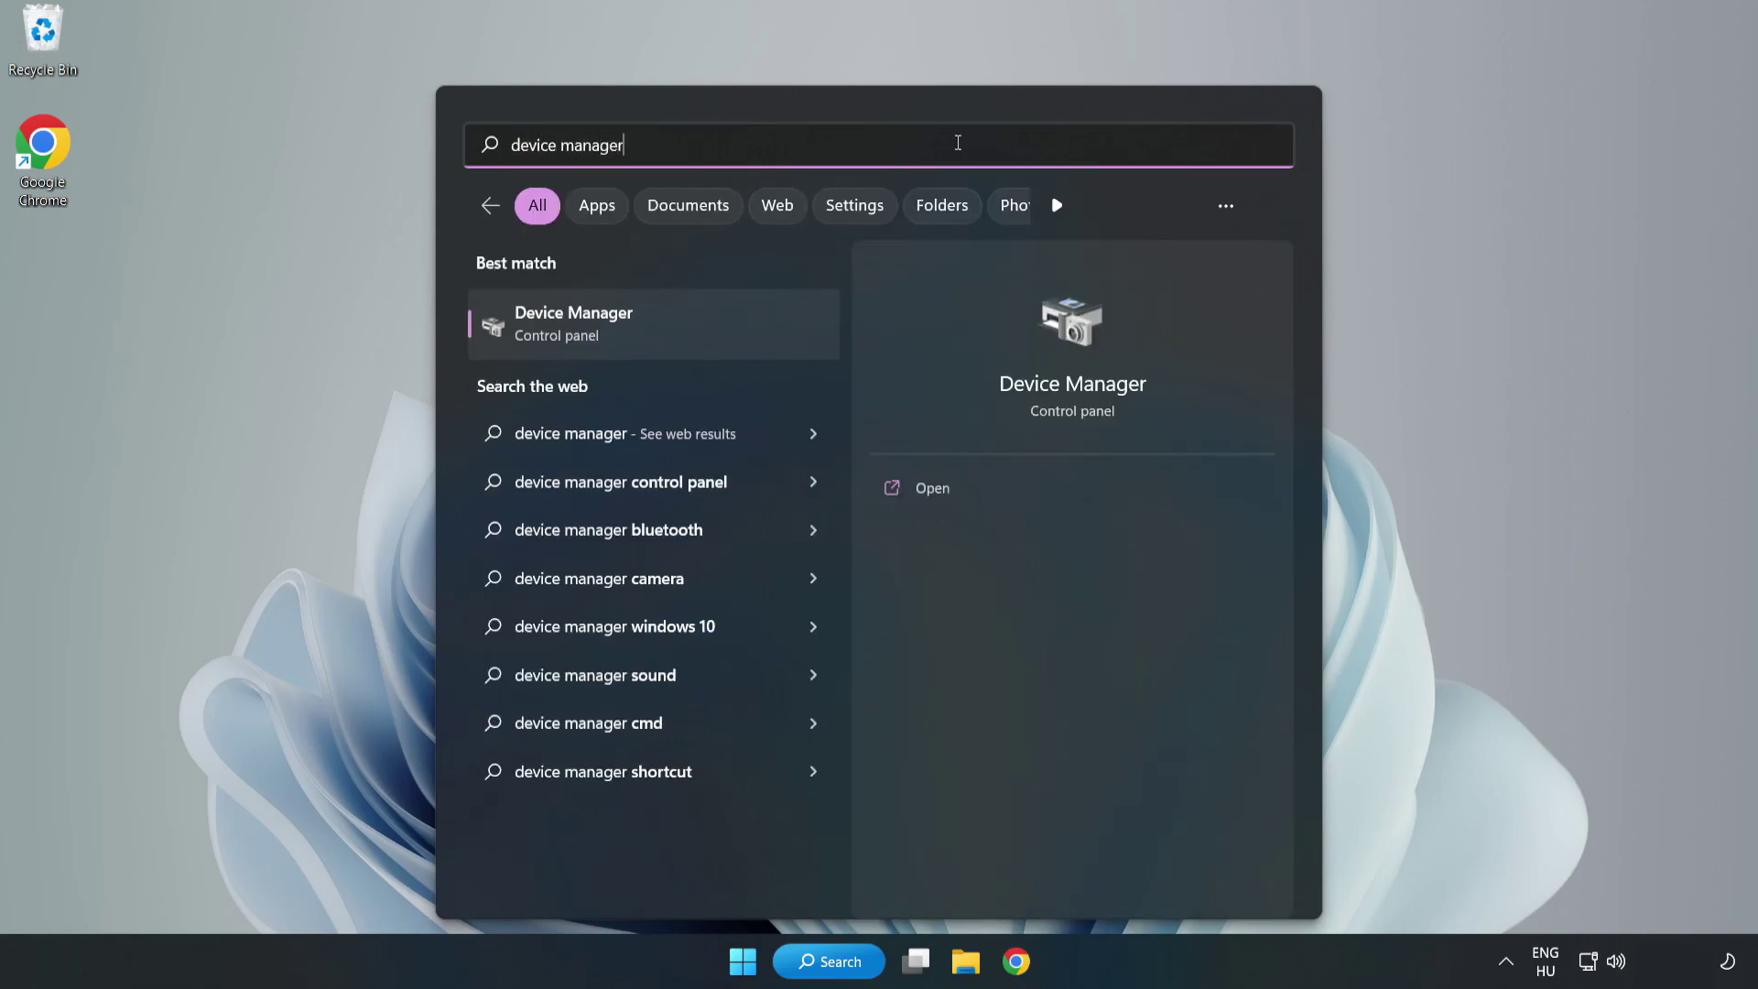
left_click(656, 340)
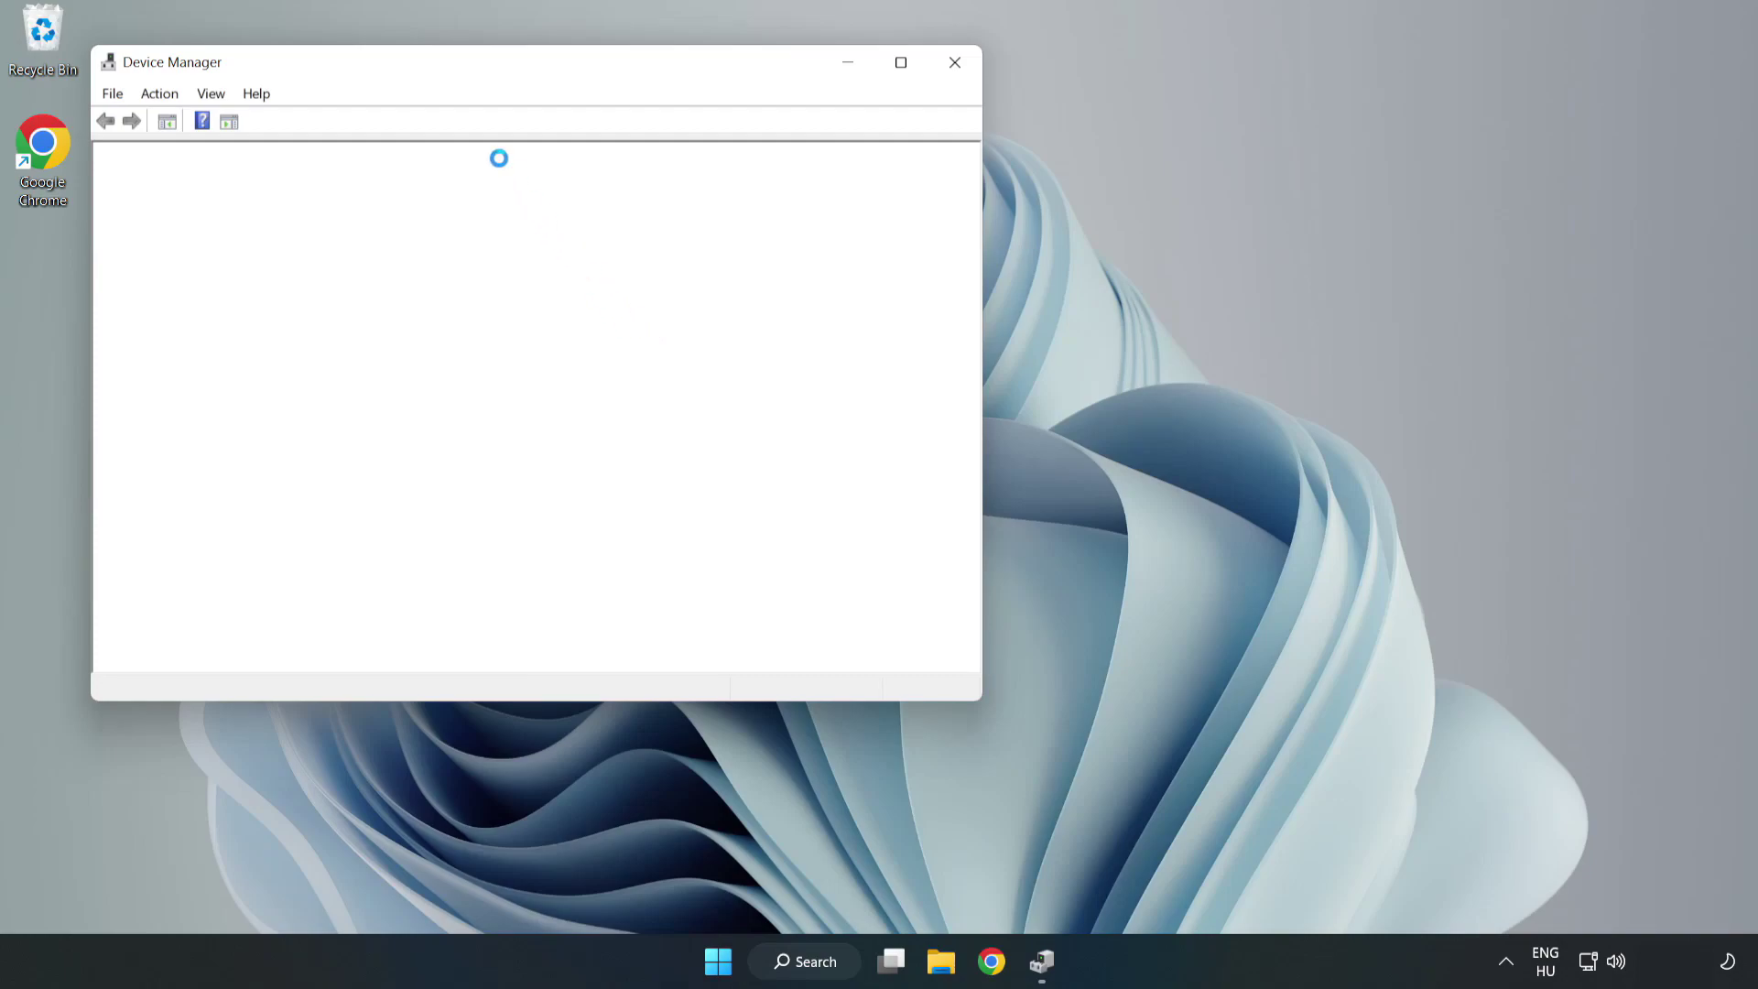
left_click_drag(473, 68, 784, 161)
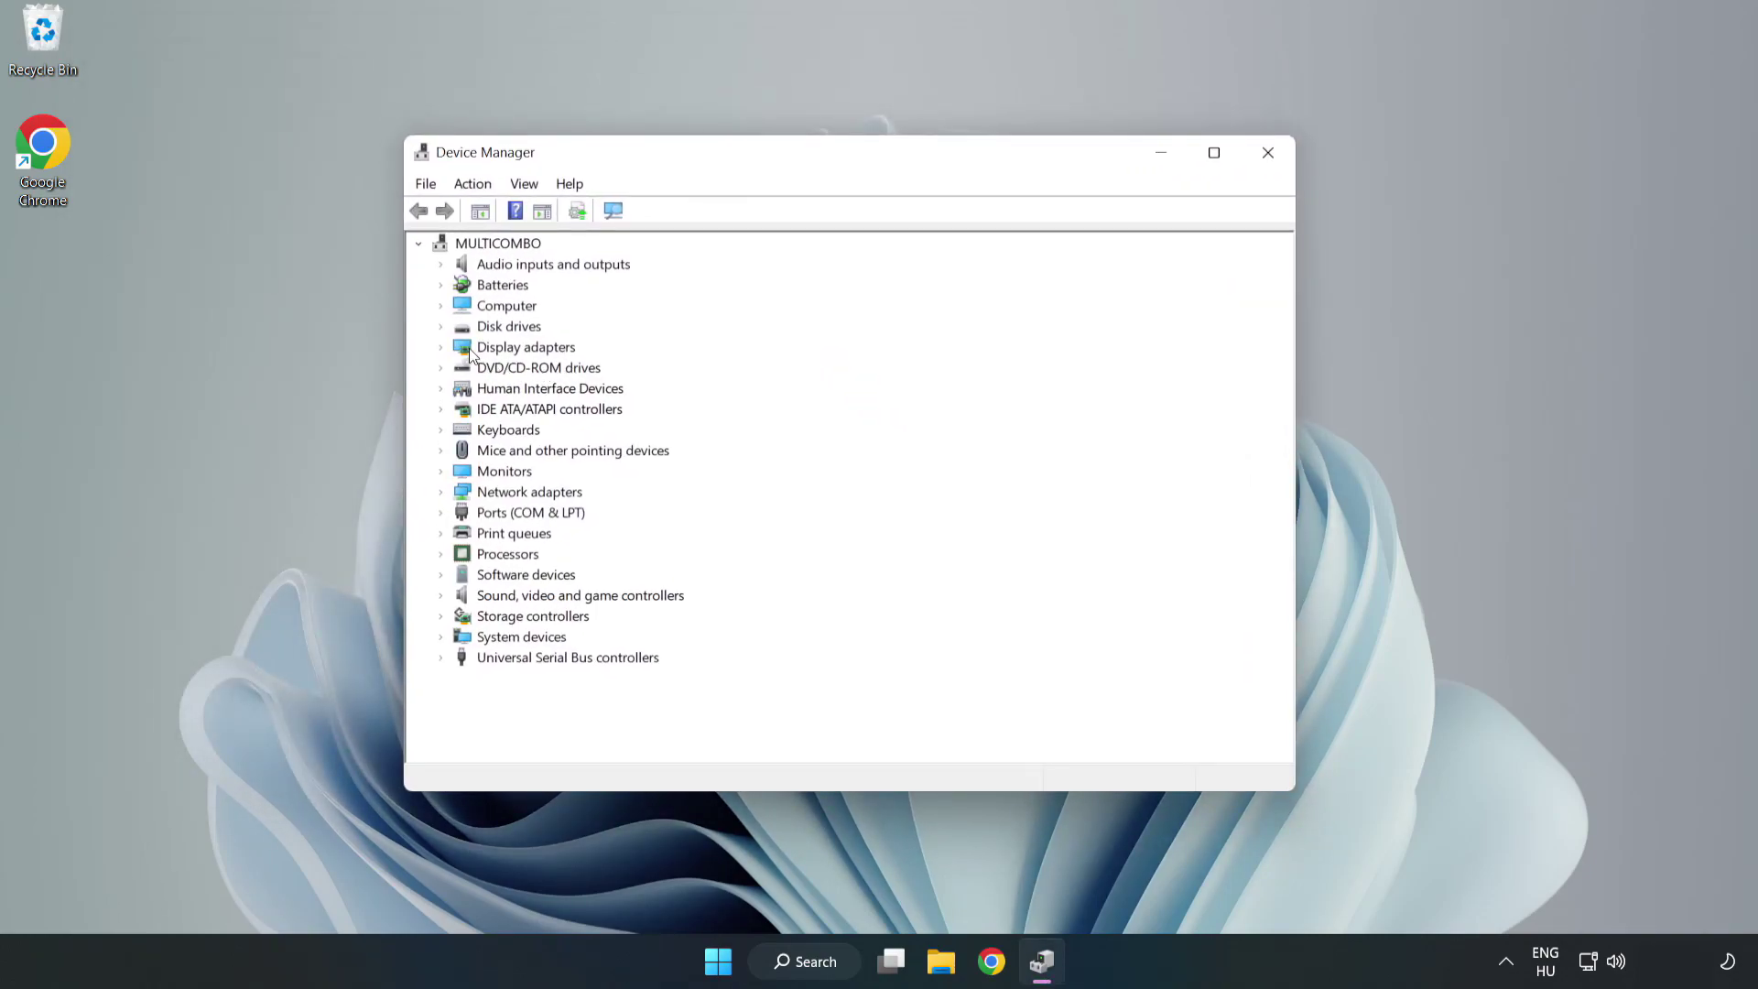
- Update the VMware SVGA 3D display adapter driver with the automatic driver search, and close Device Manager when done
left_click(562, 348)
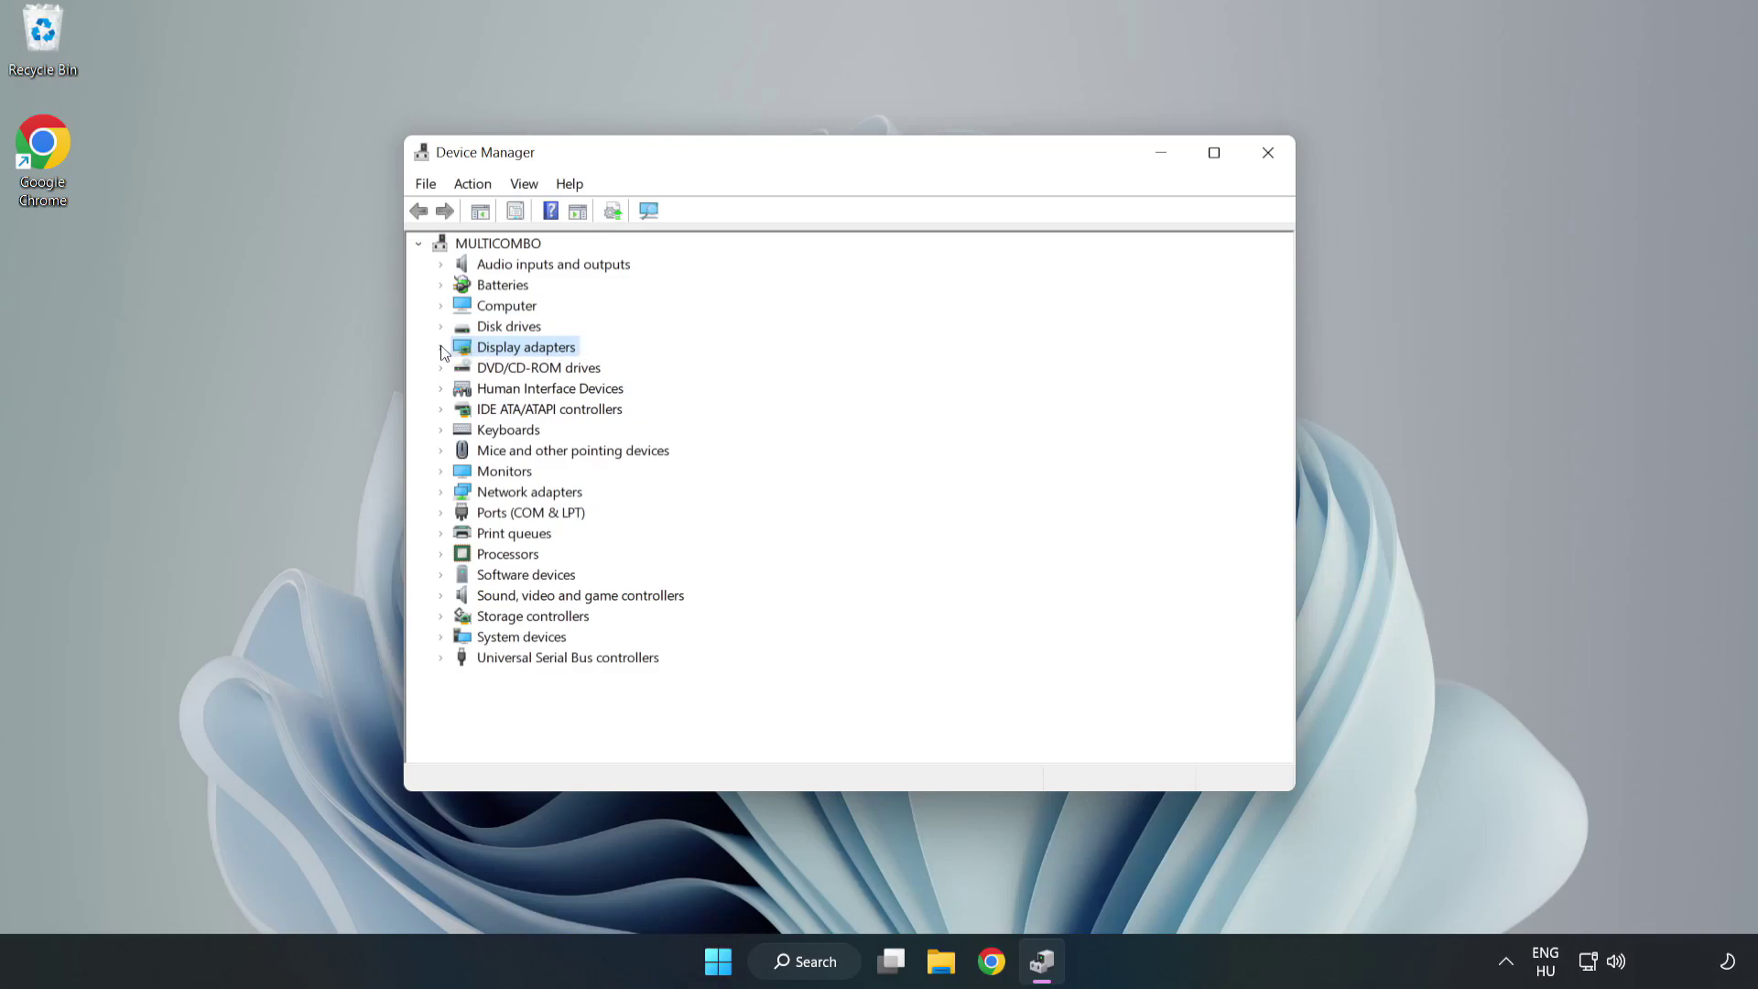
left_click(442, 349)
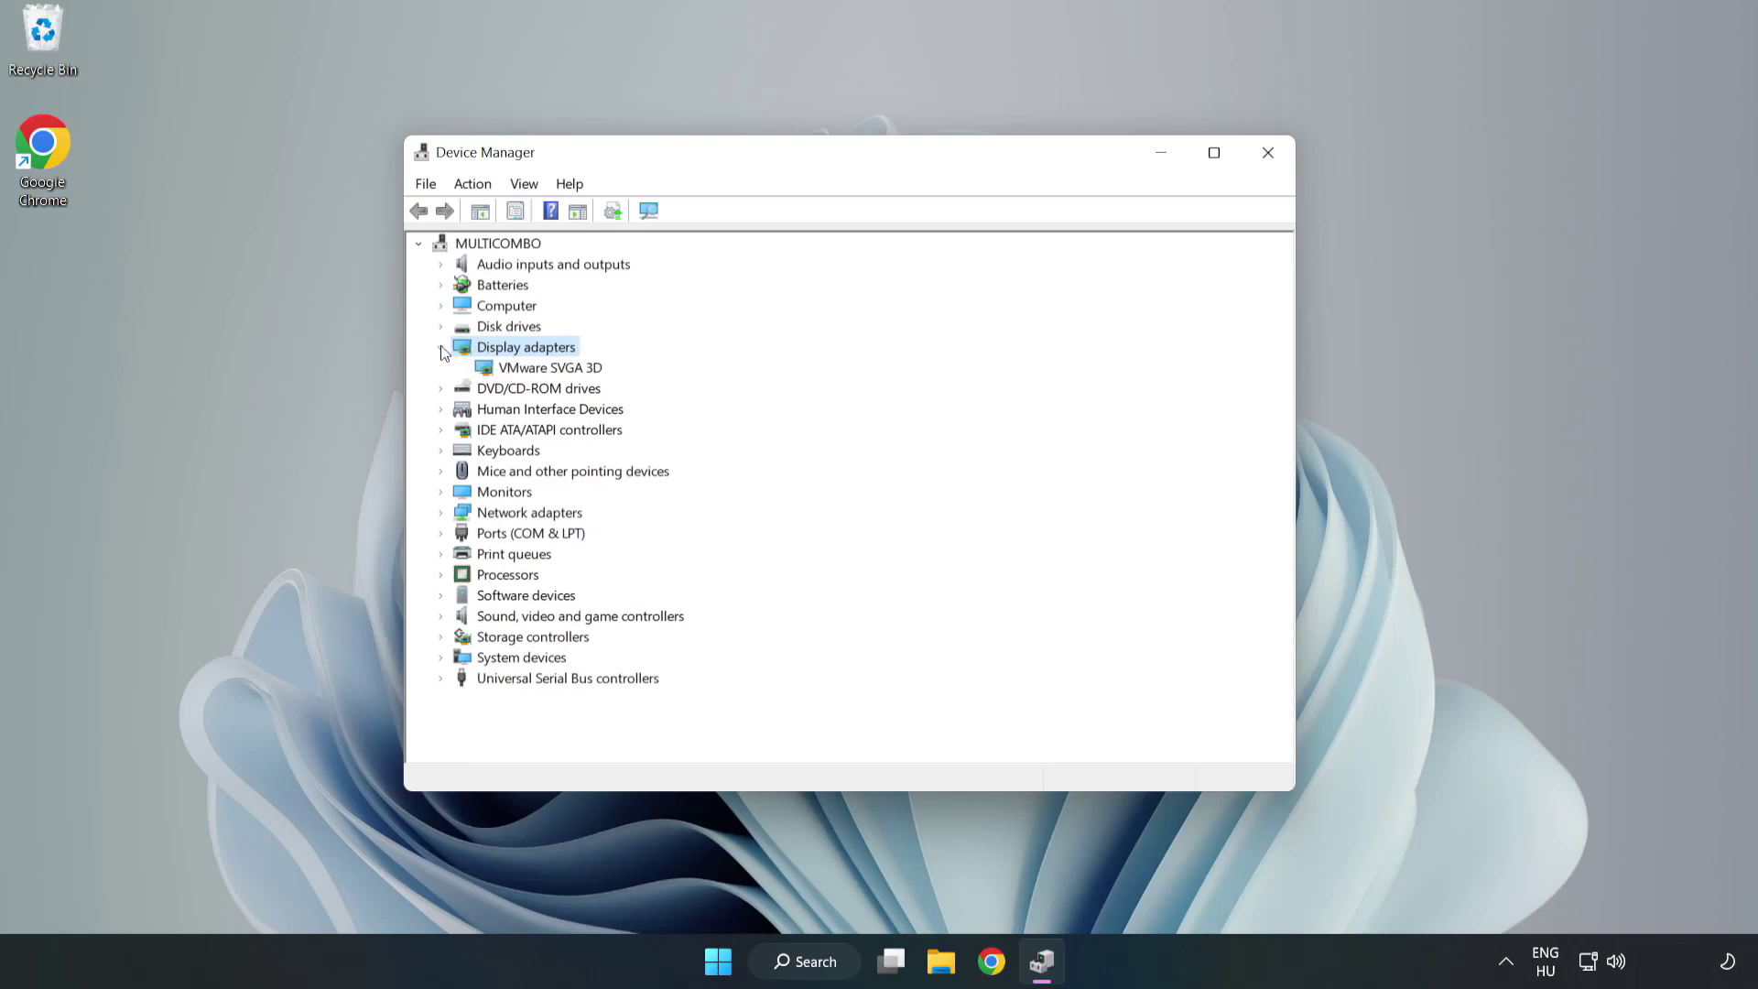
left_click(489, 368)
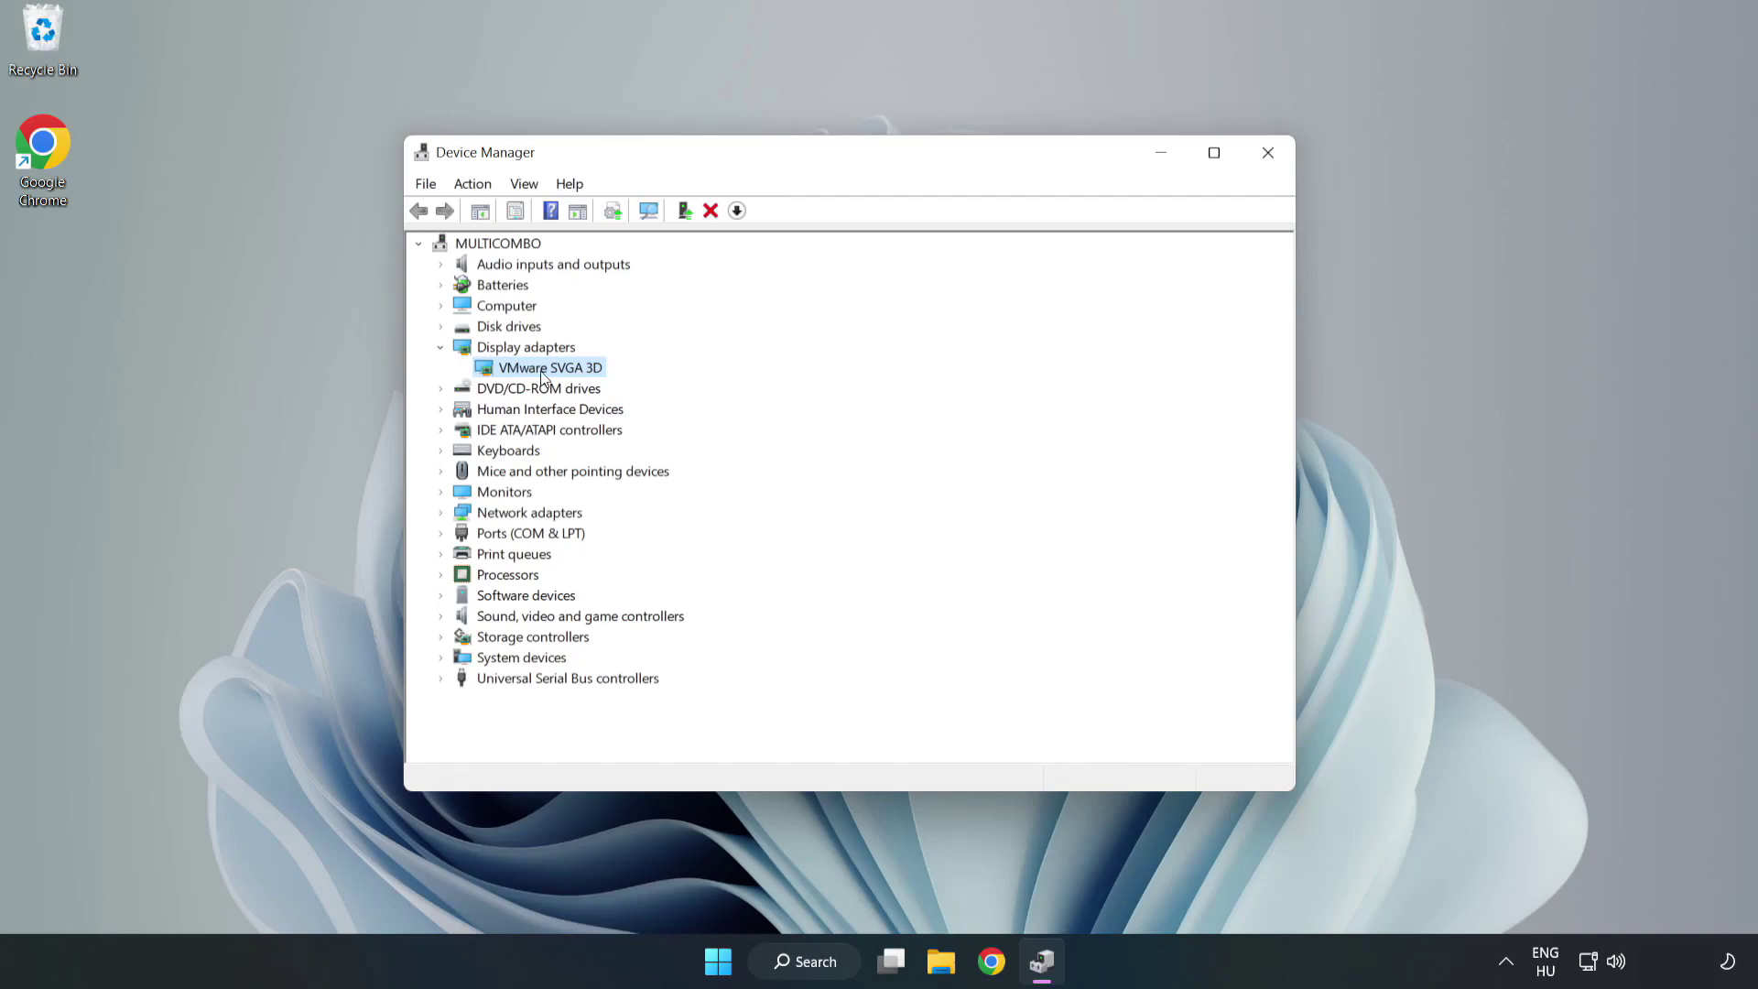
right_click(546, 375)
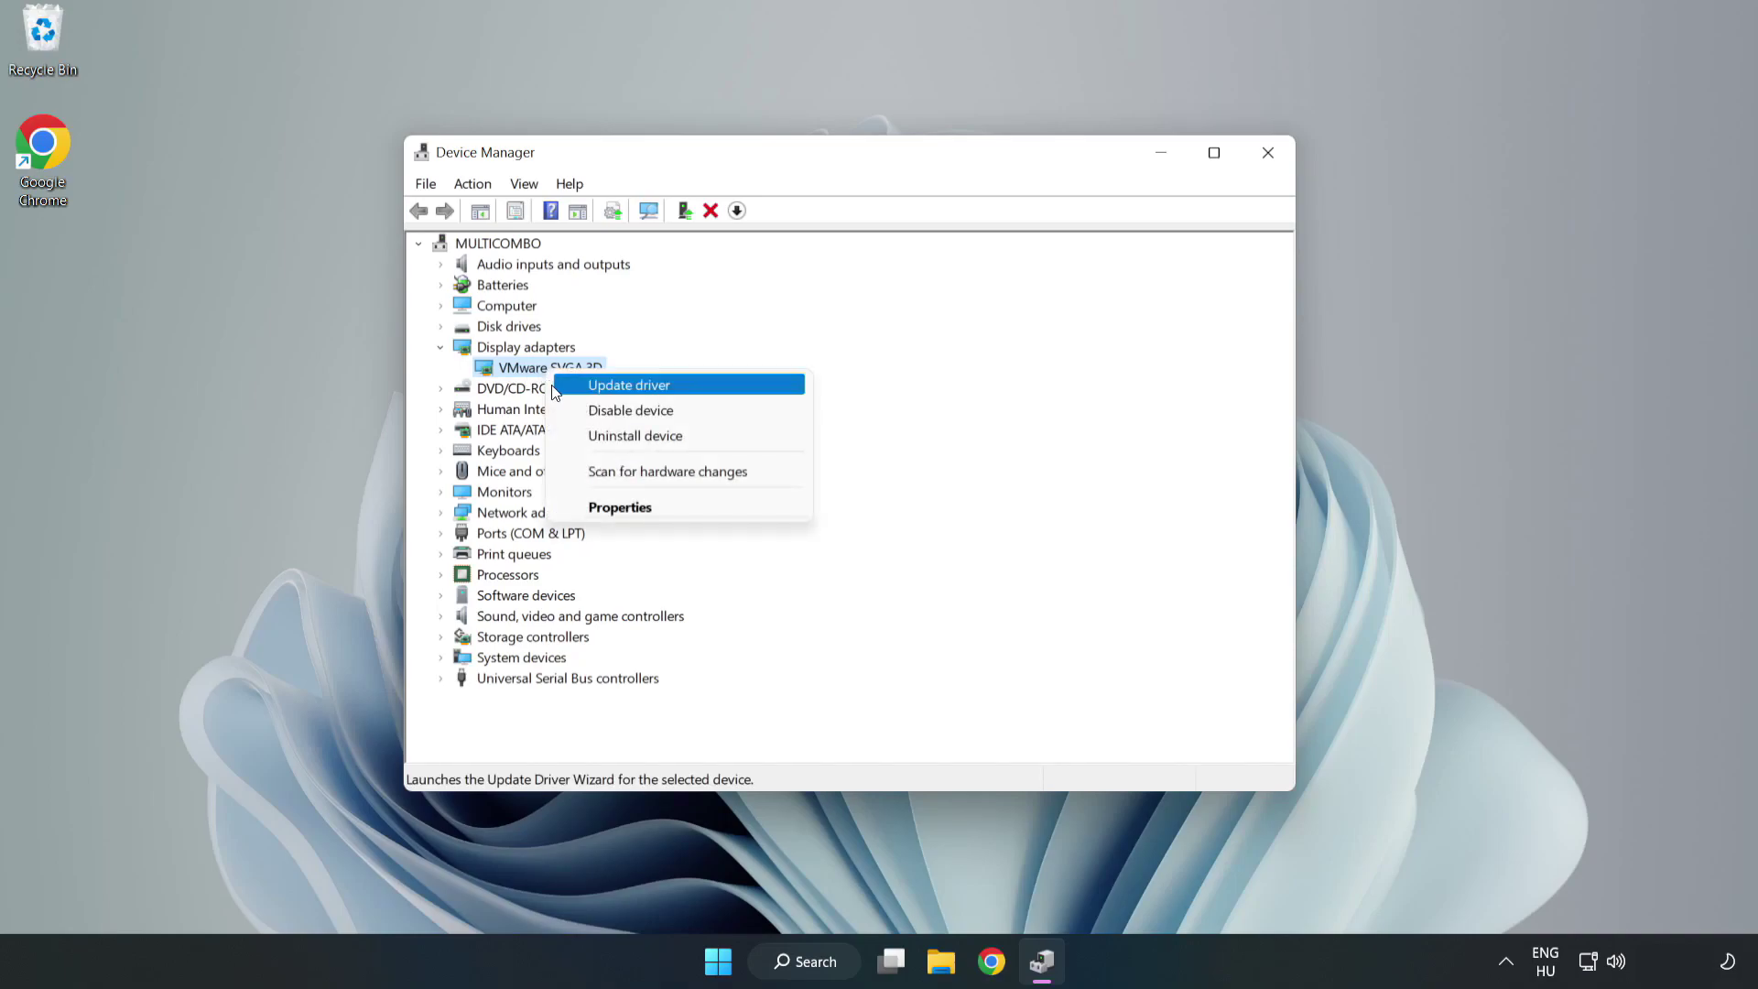
left_click(682, 393)
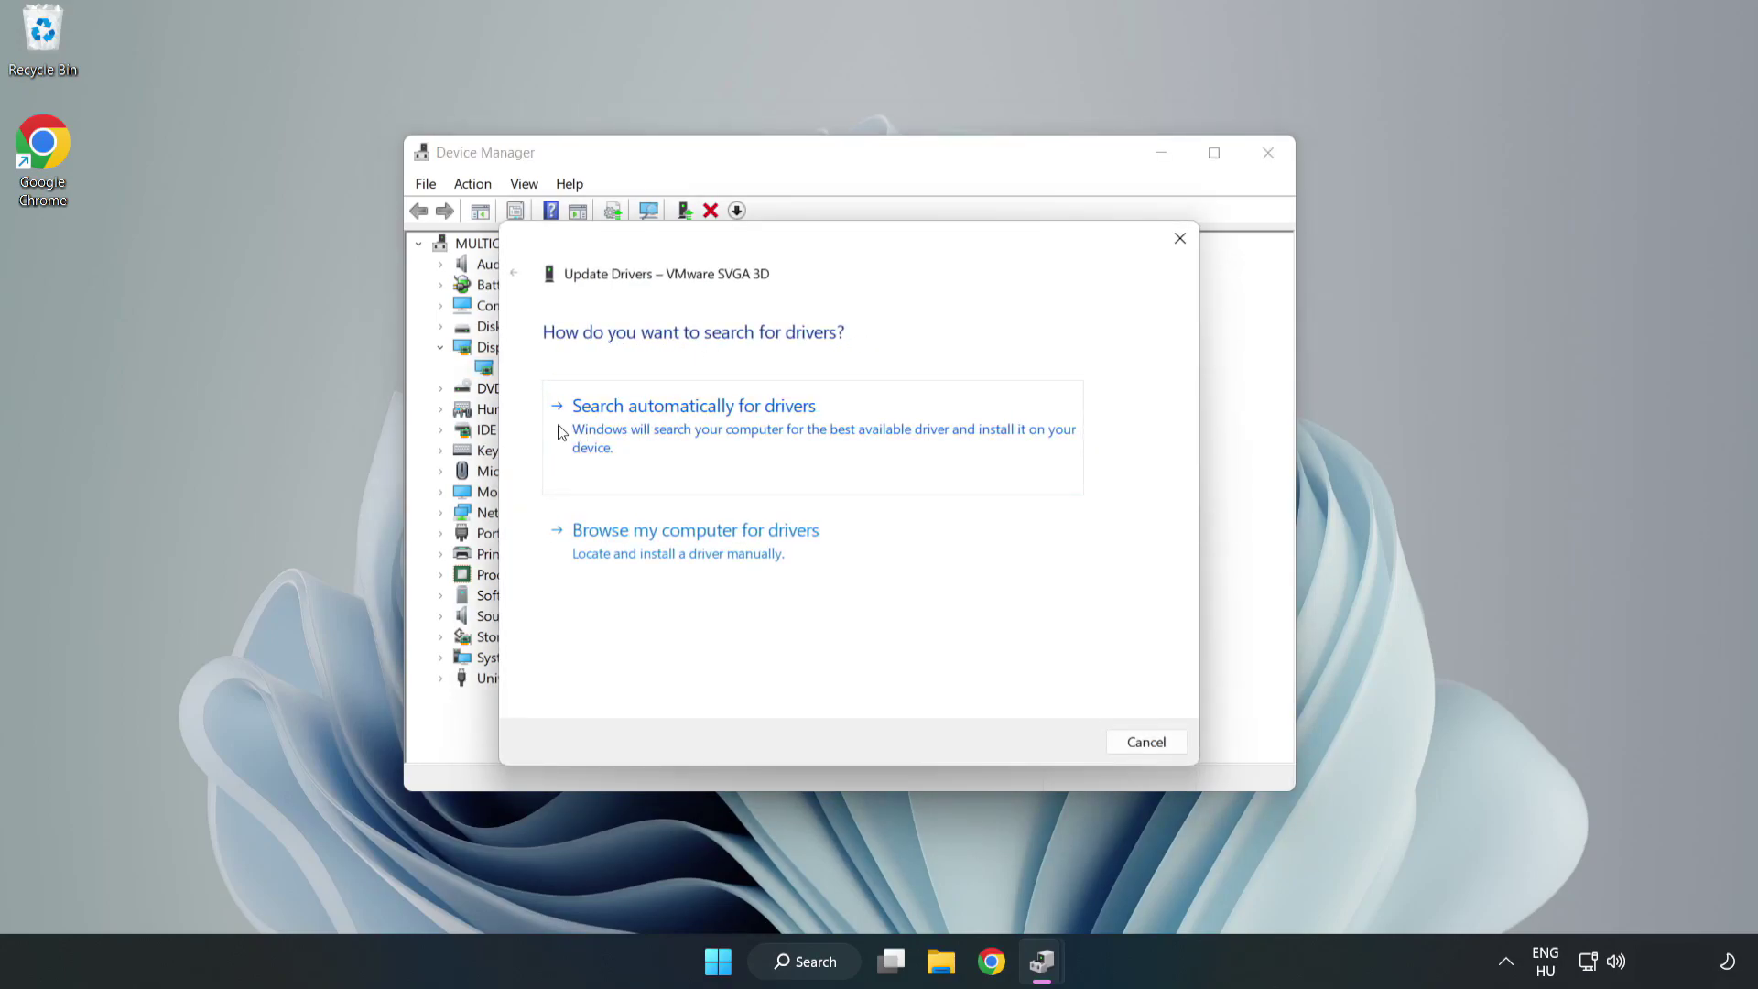
left_click(701, 428)
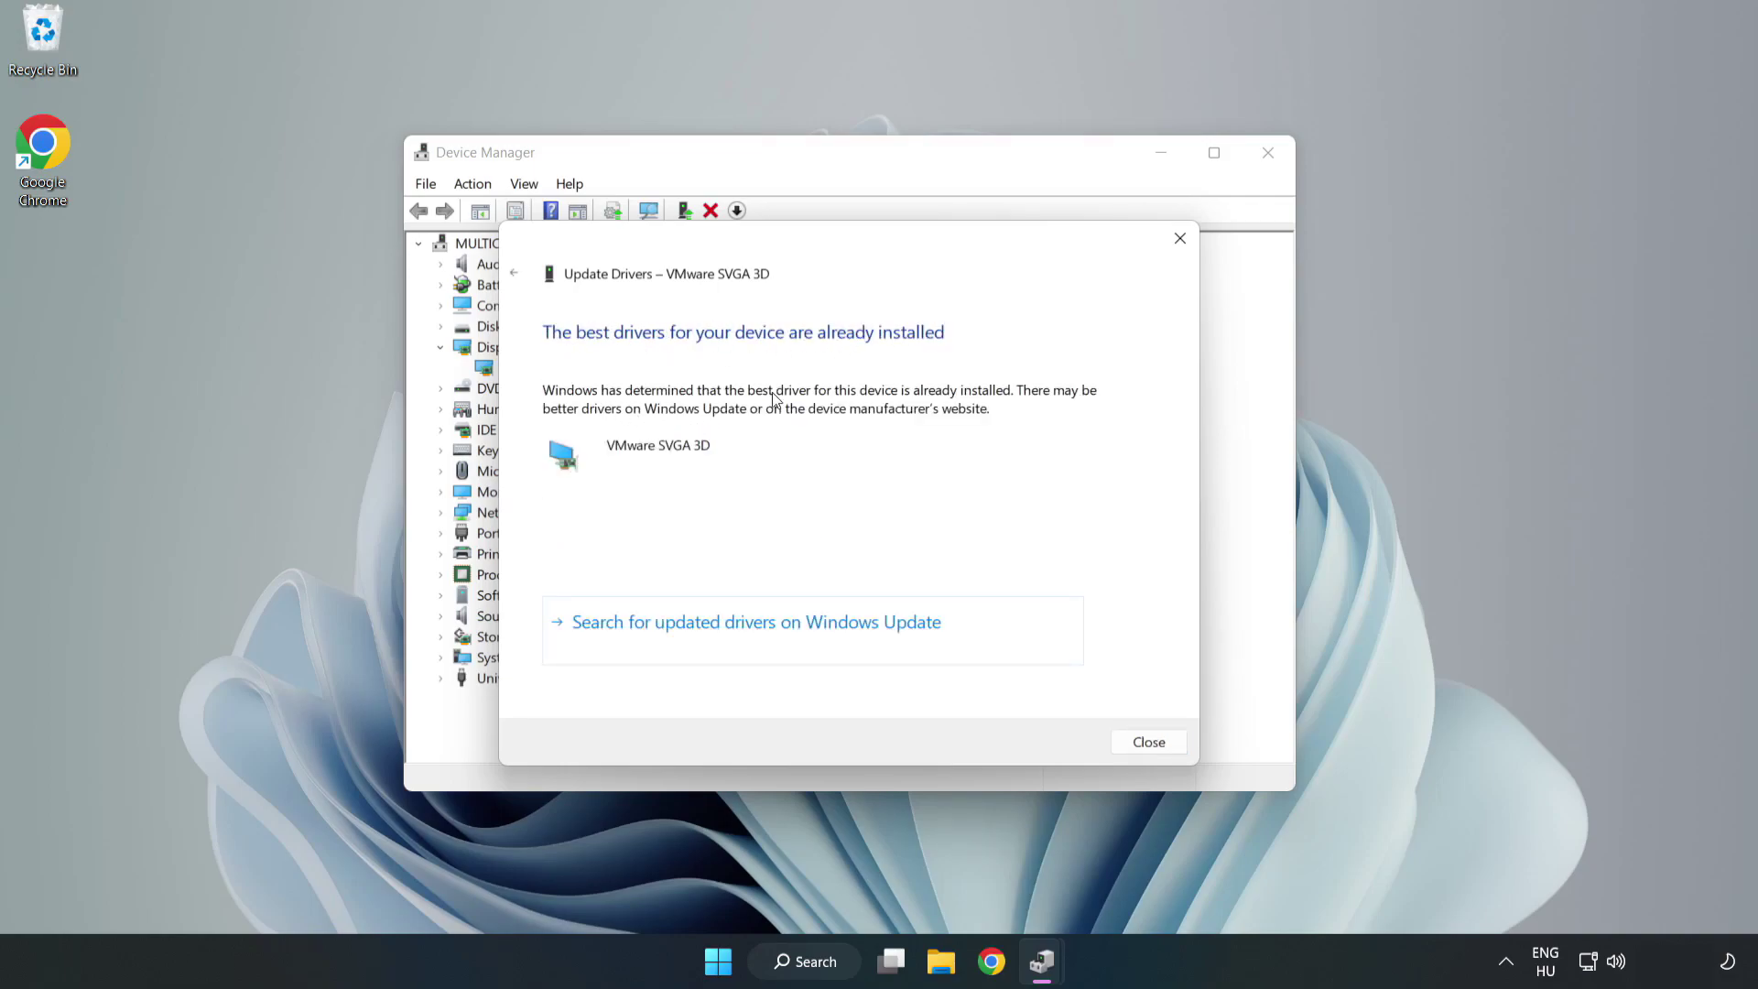
left_click(1155, 741)
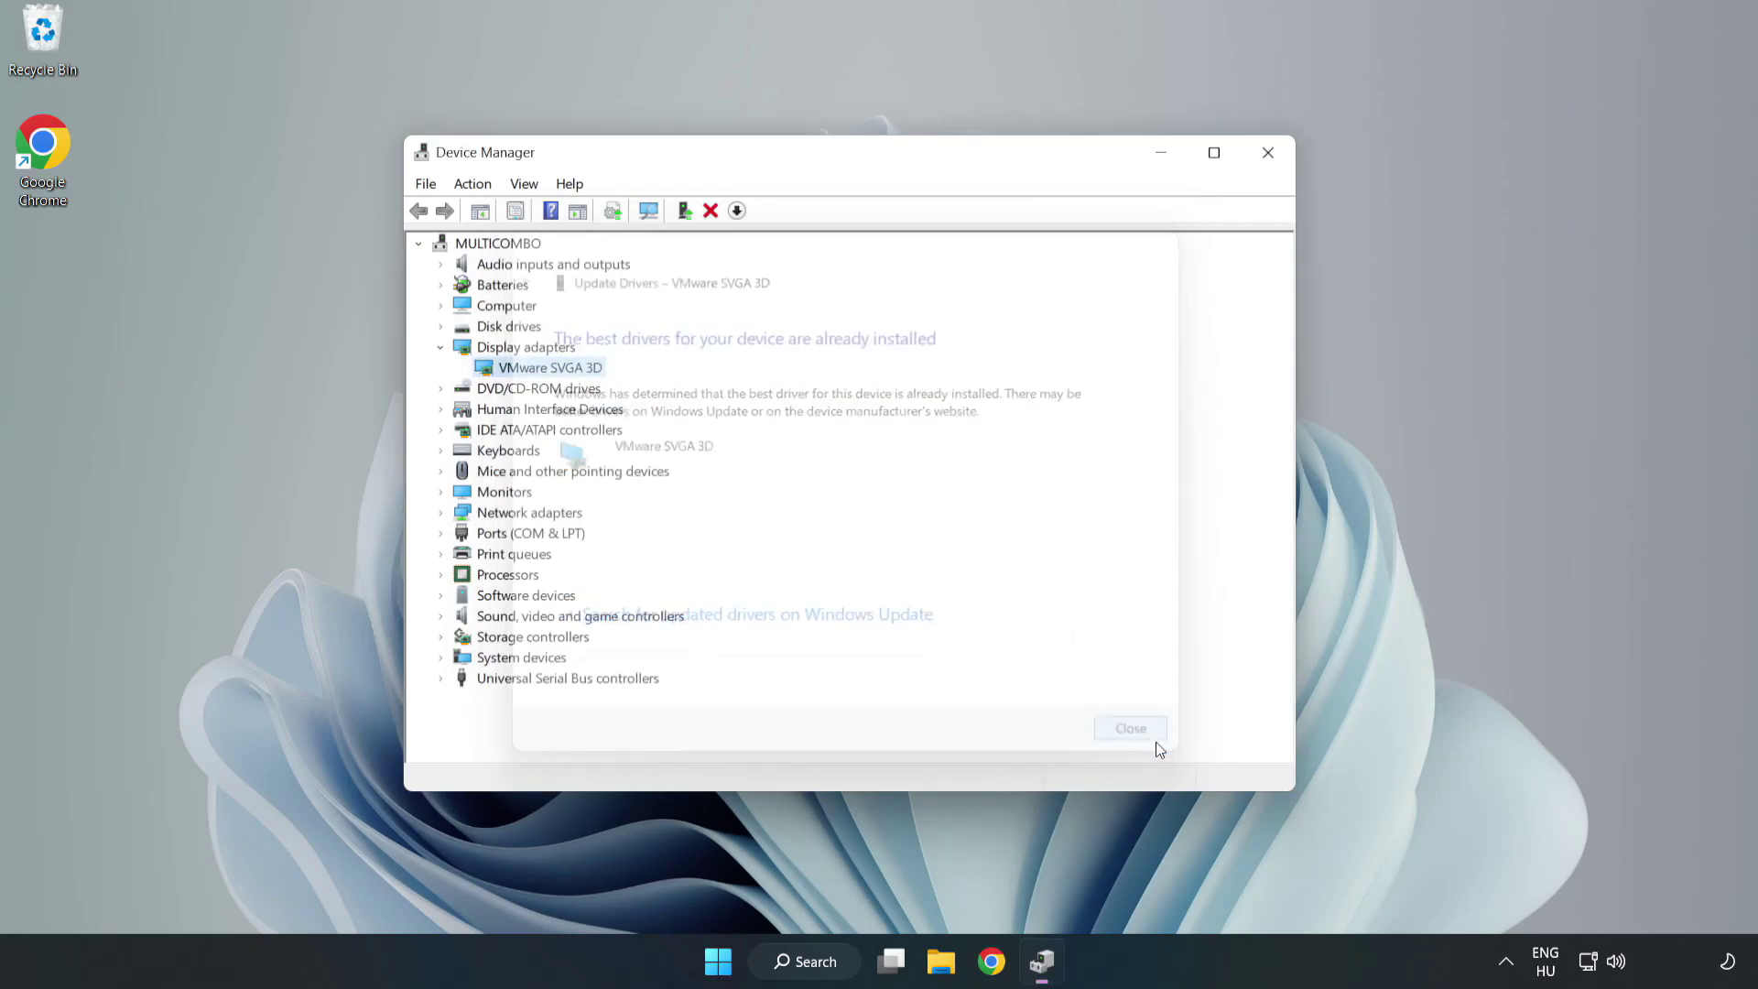
left_click(1269, 155)
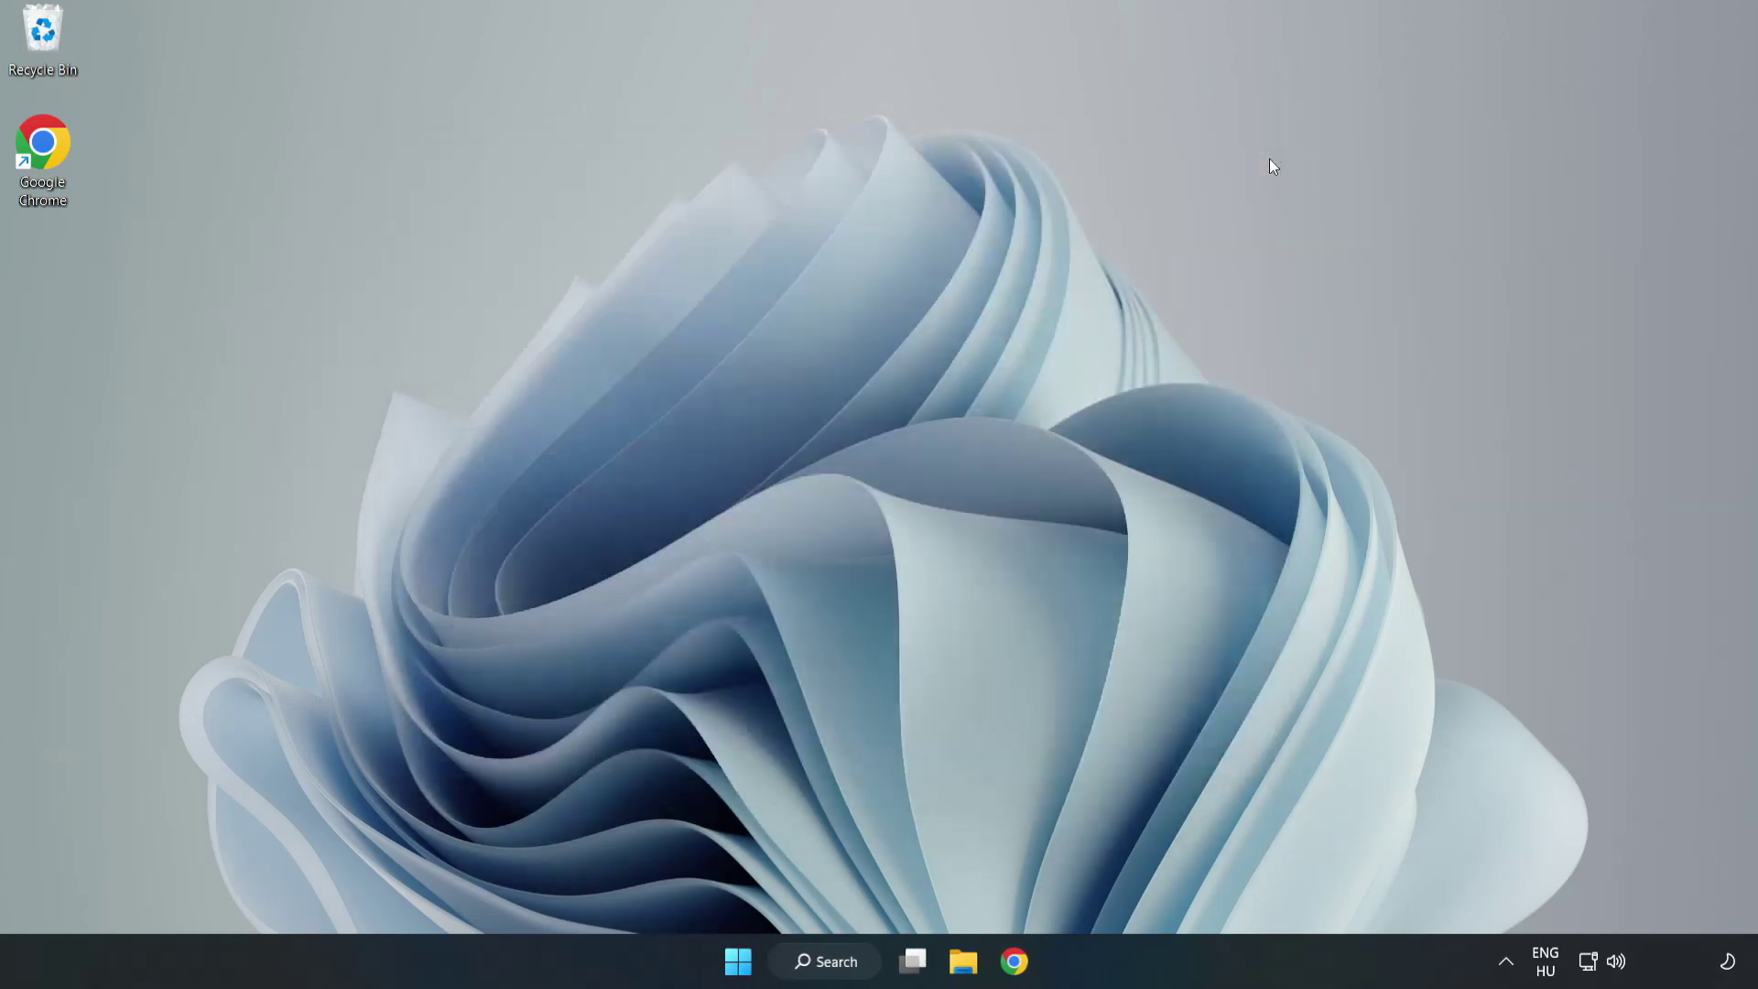
- Open the Windows Update settings, check for updates and close Settings when the check is done
left_click(841, 966)
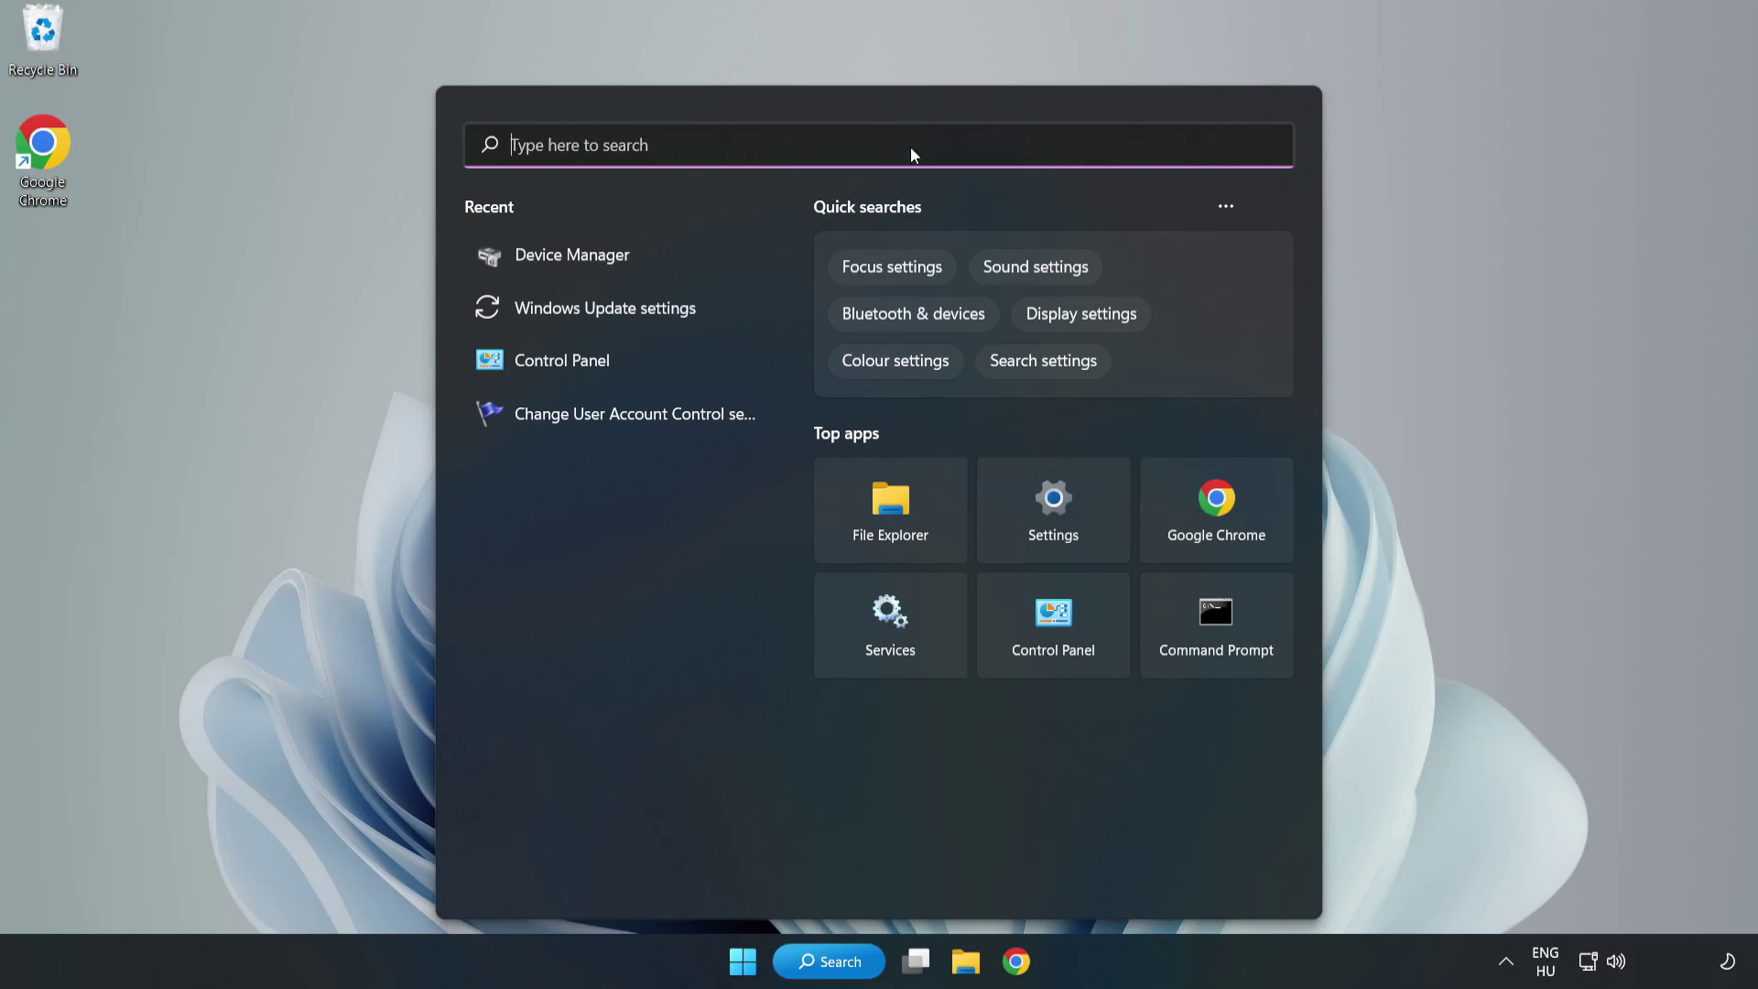
type("updates")
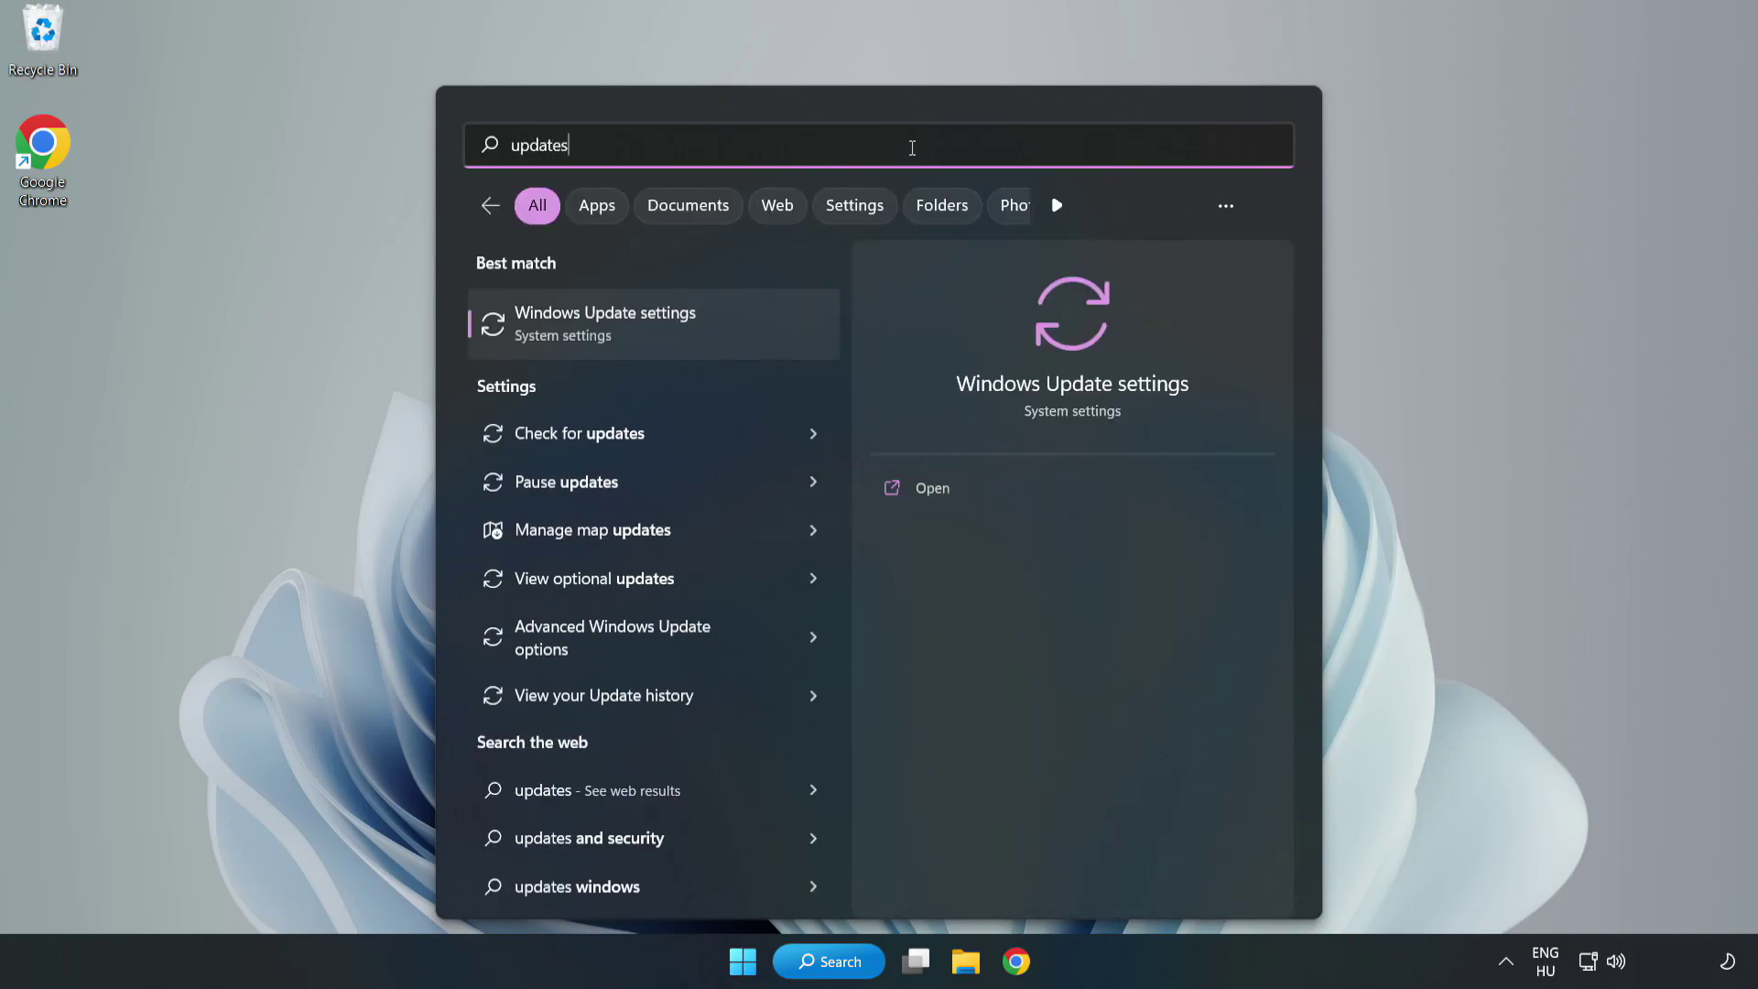
left_click(628, 334)
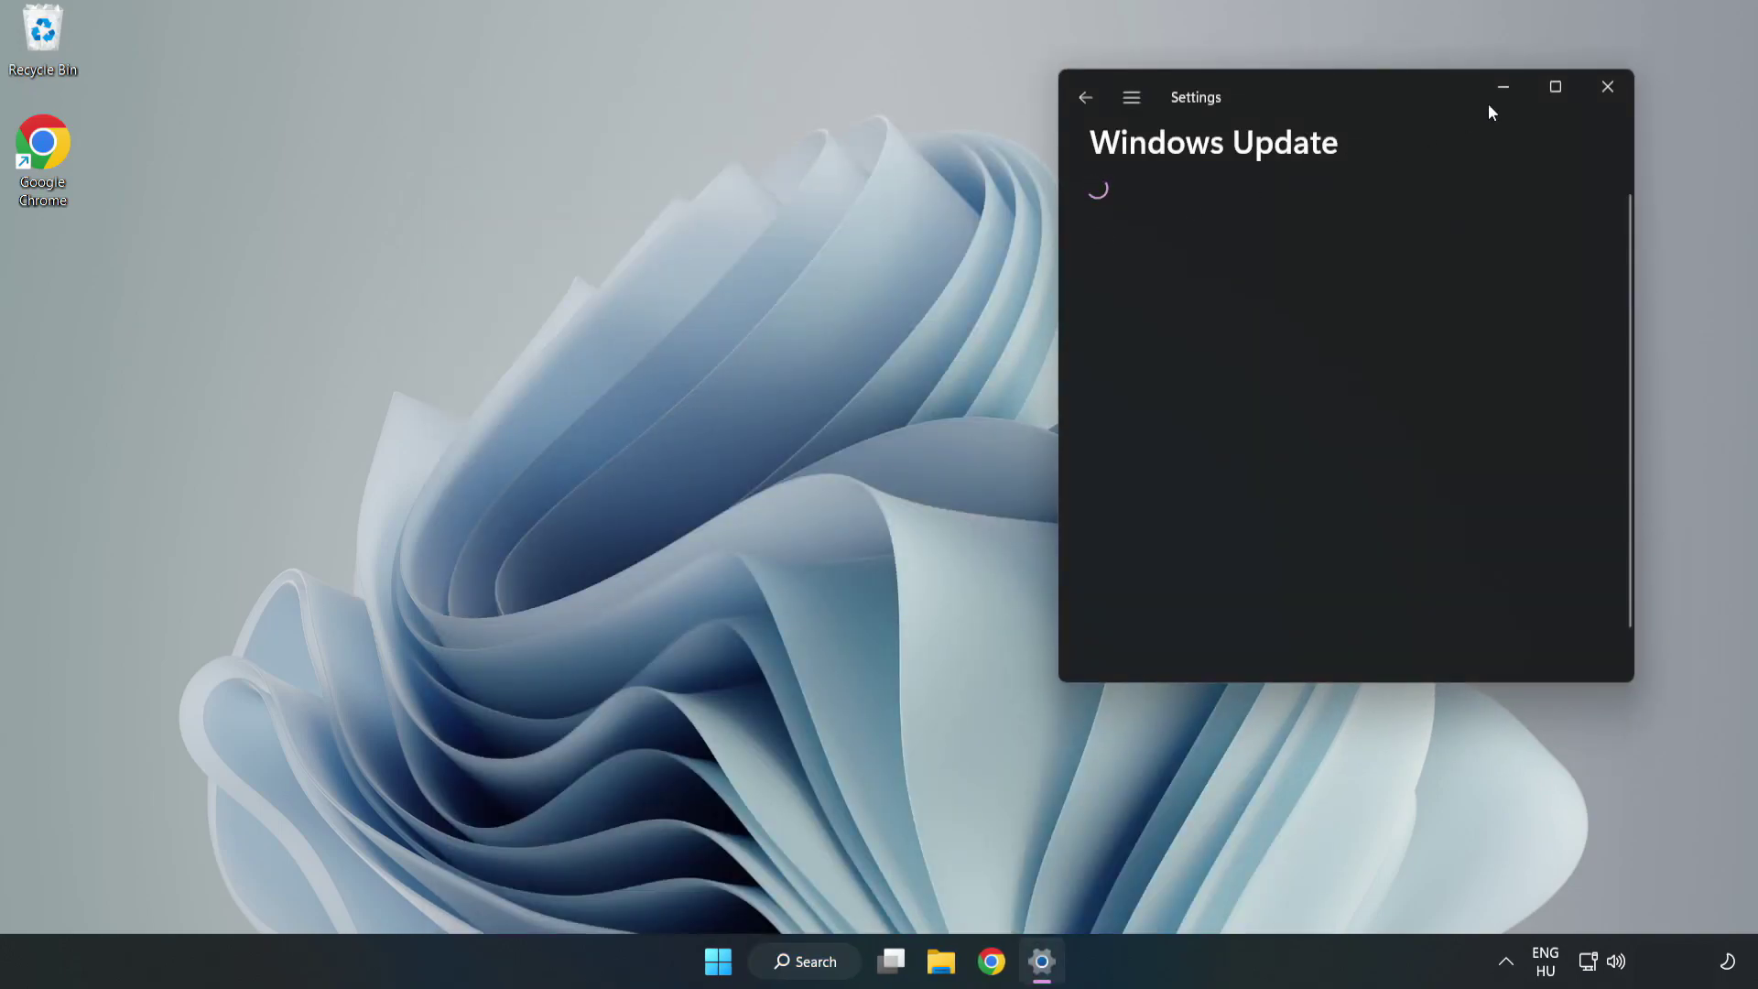
left_click(1561, 84)
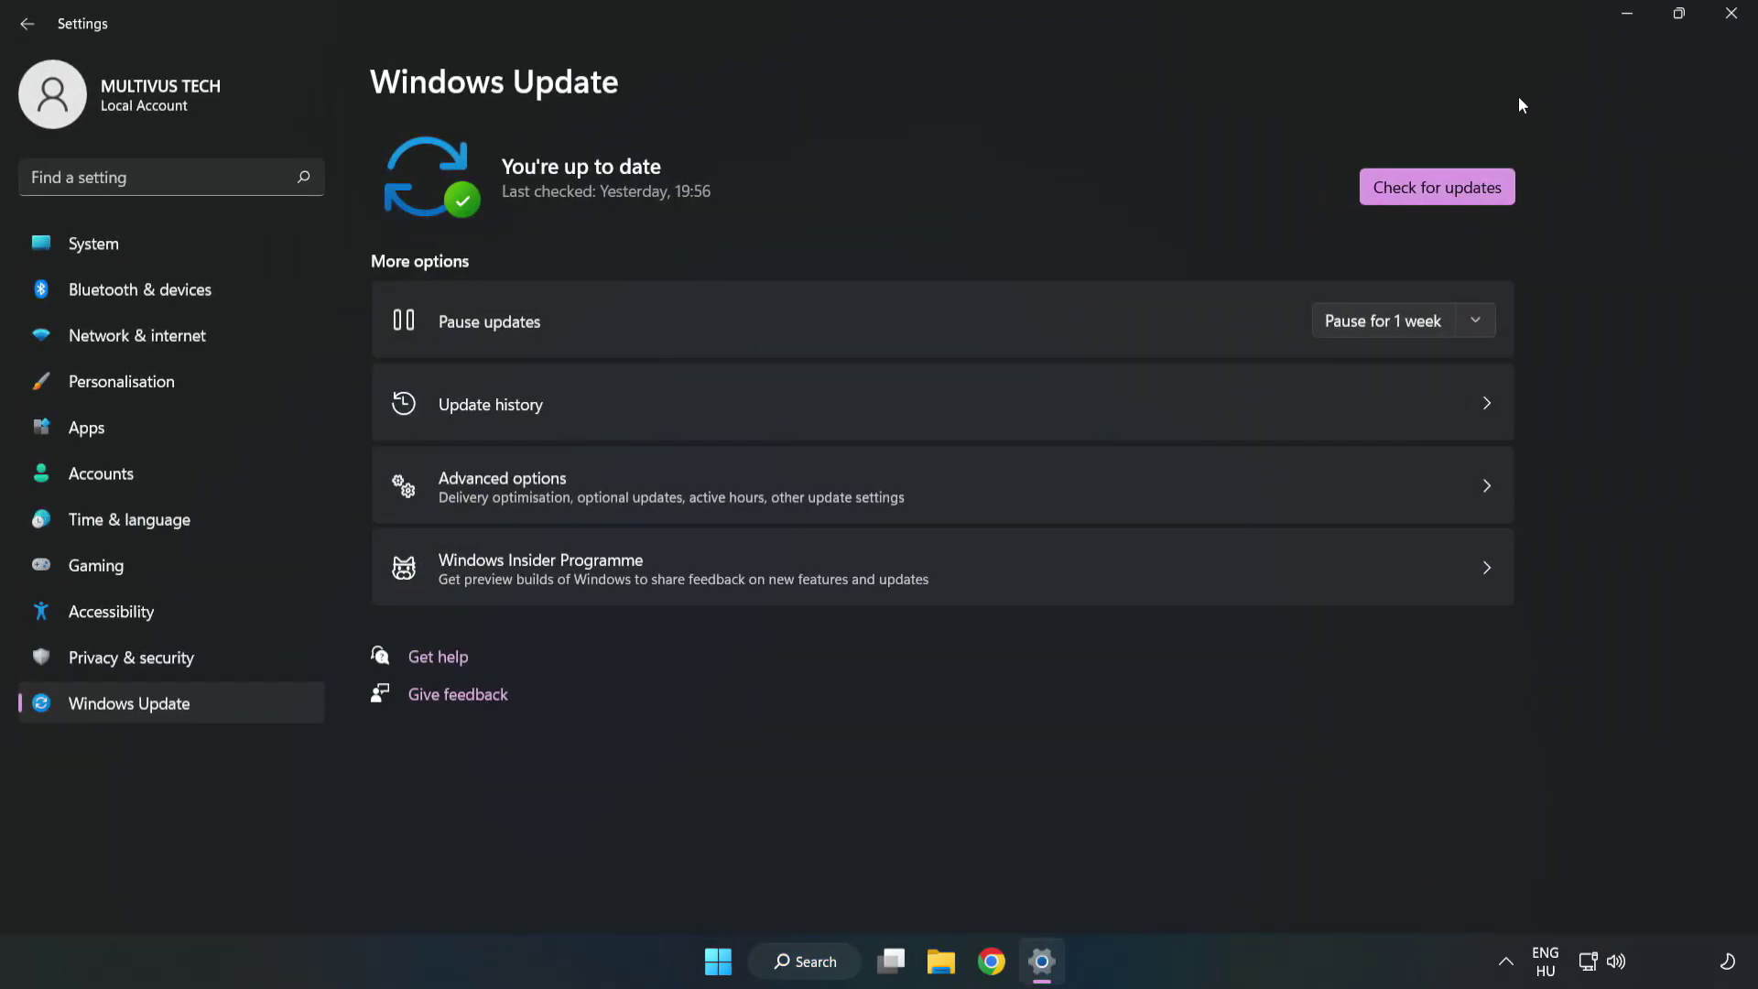
left_click(1435, 189)
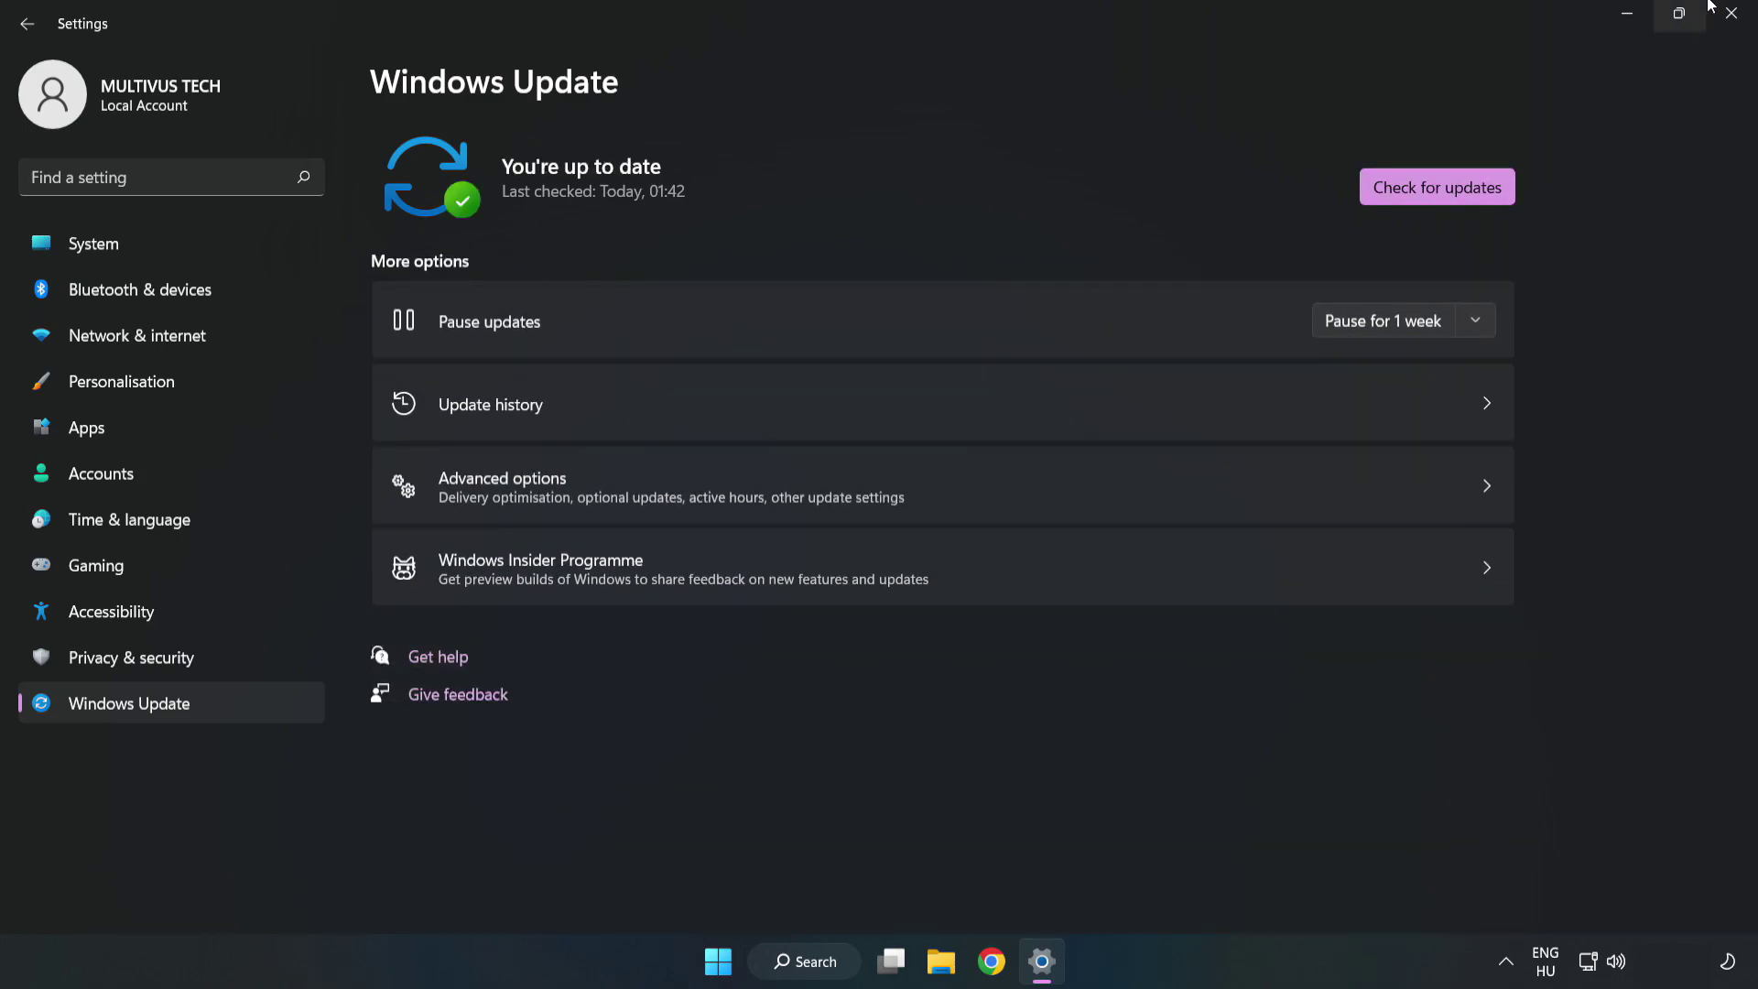
left_click(1733, 17)
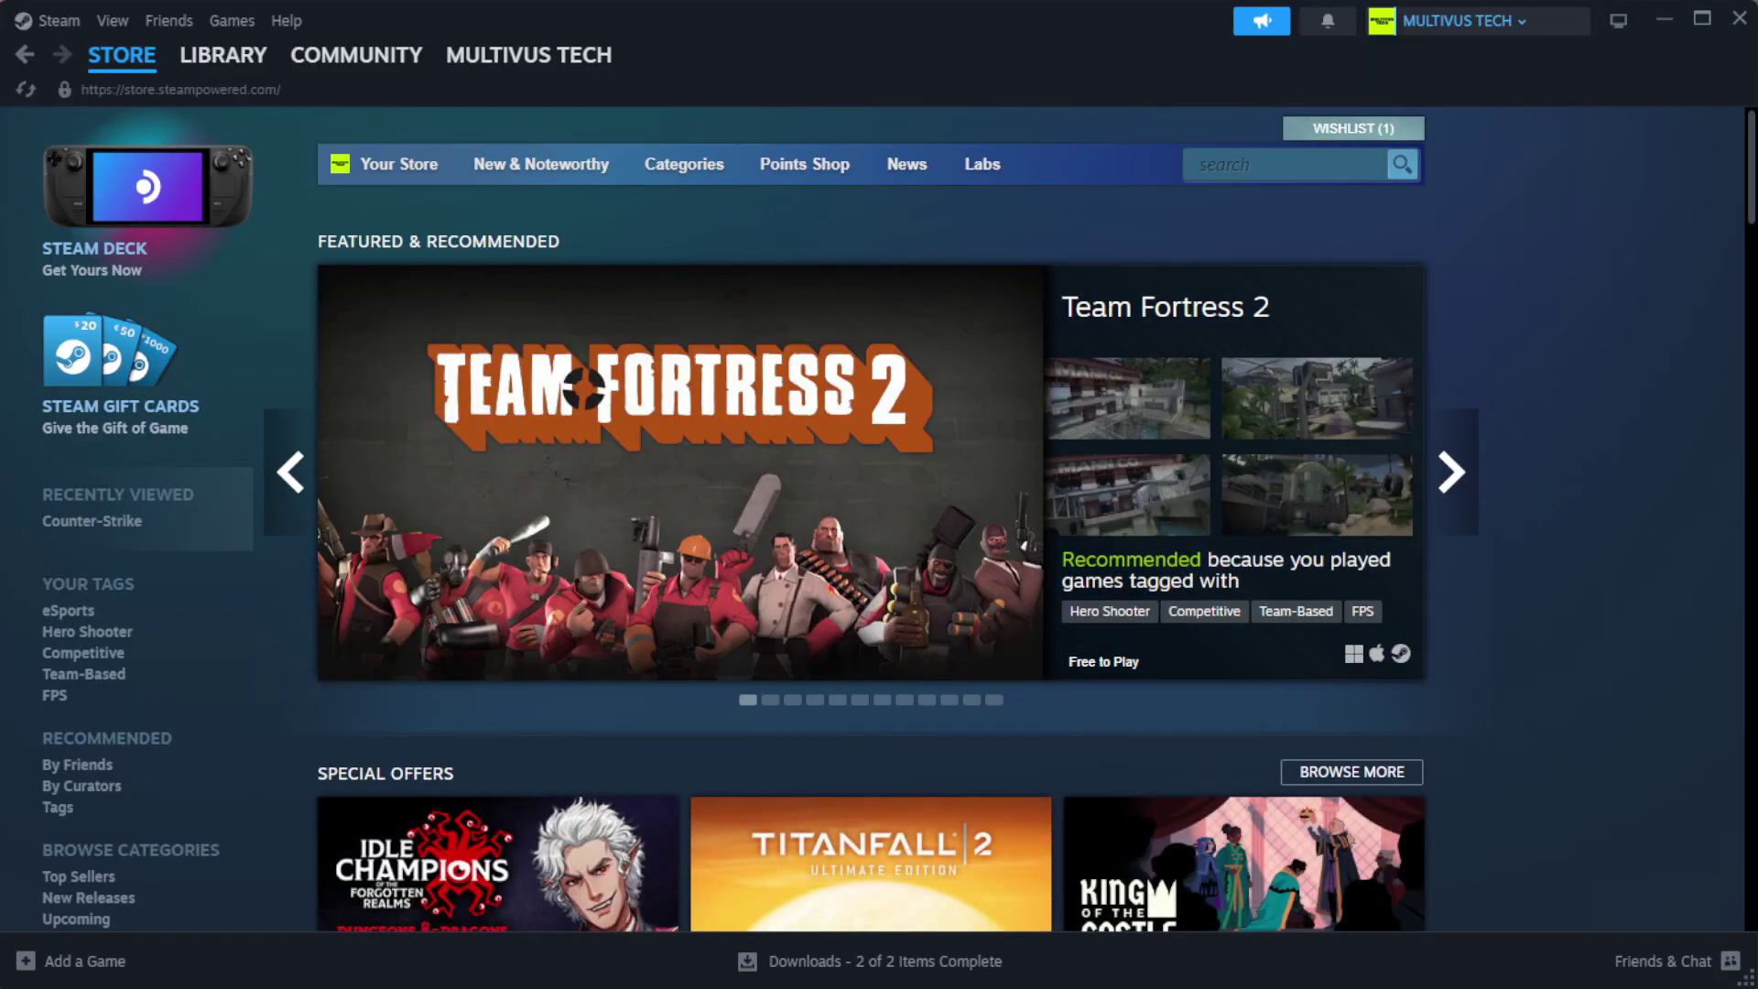
- In the Steam library, verify the integrity of the installed files of YOUR NOT WORKING GAME
mouse_move(227, 71)
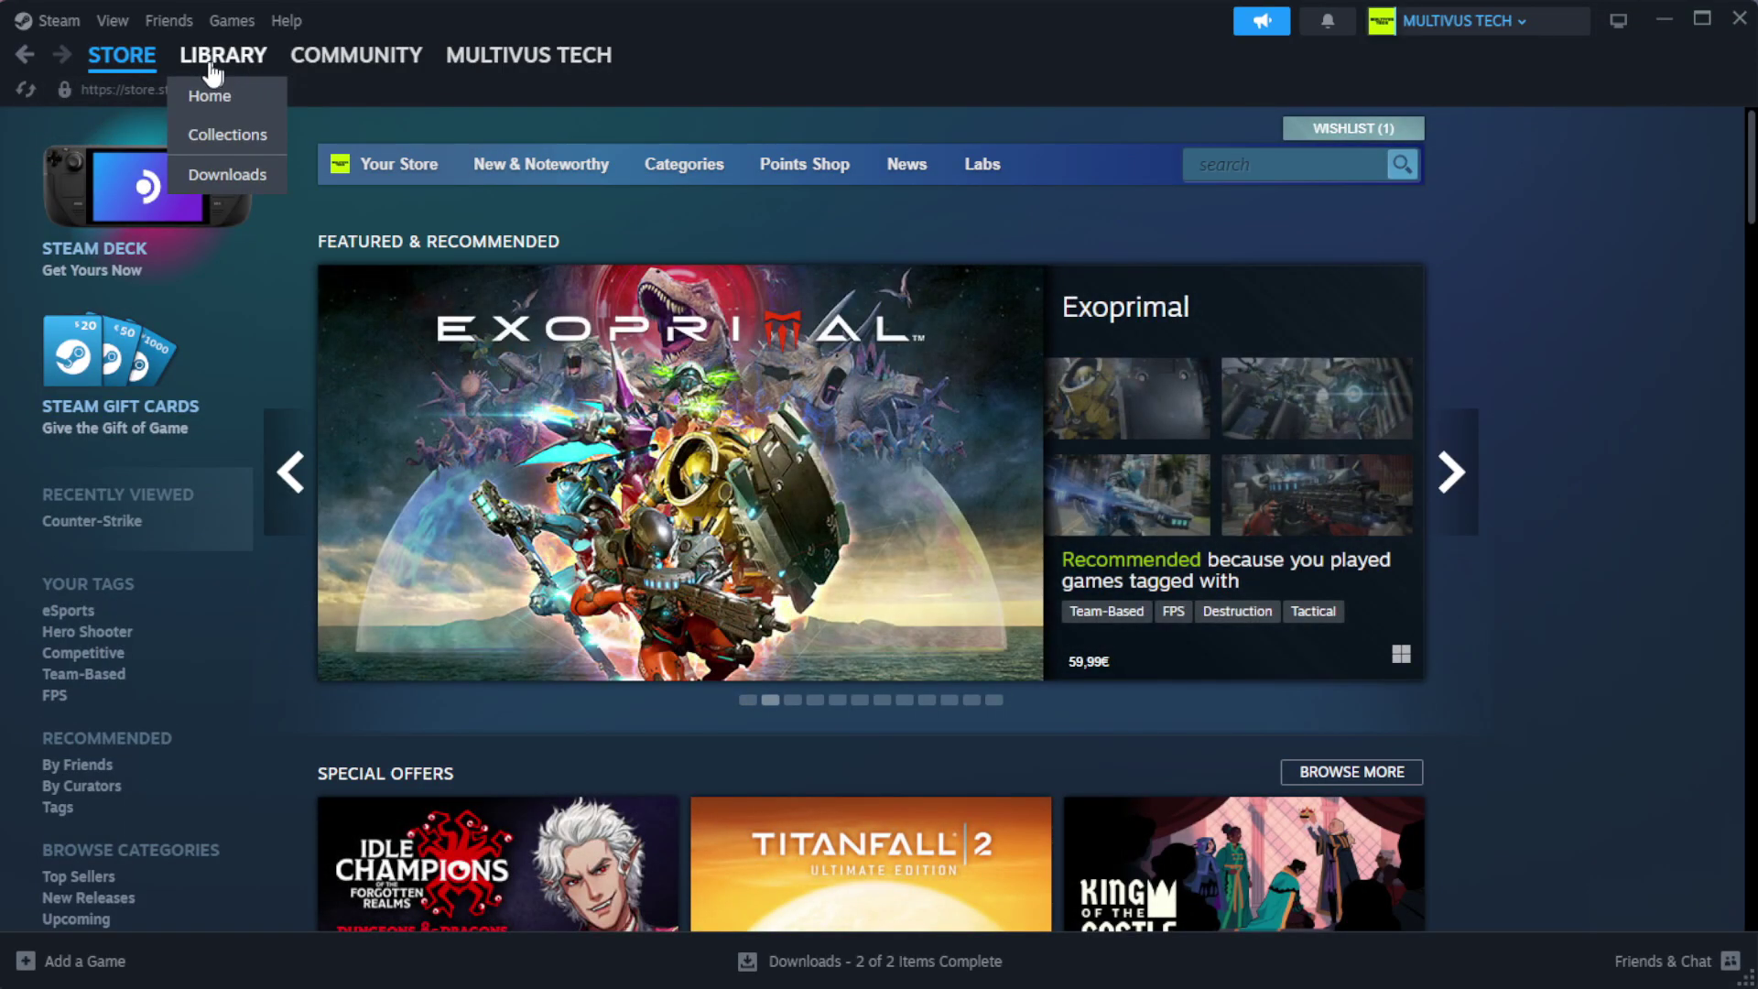
left_click(258, 102)
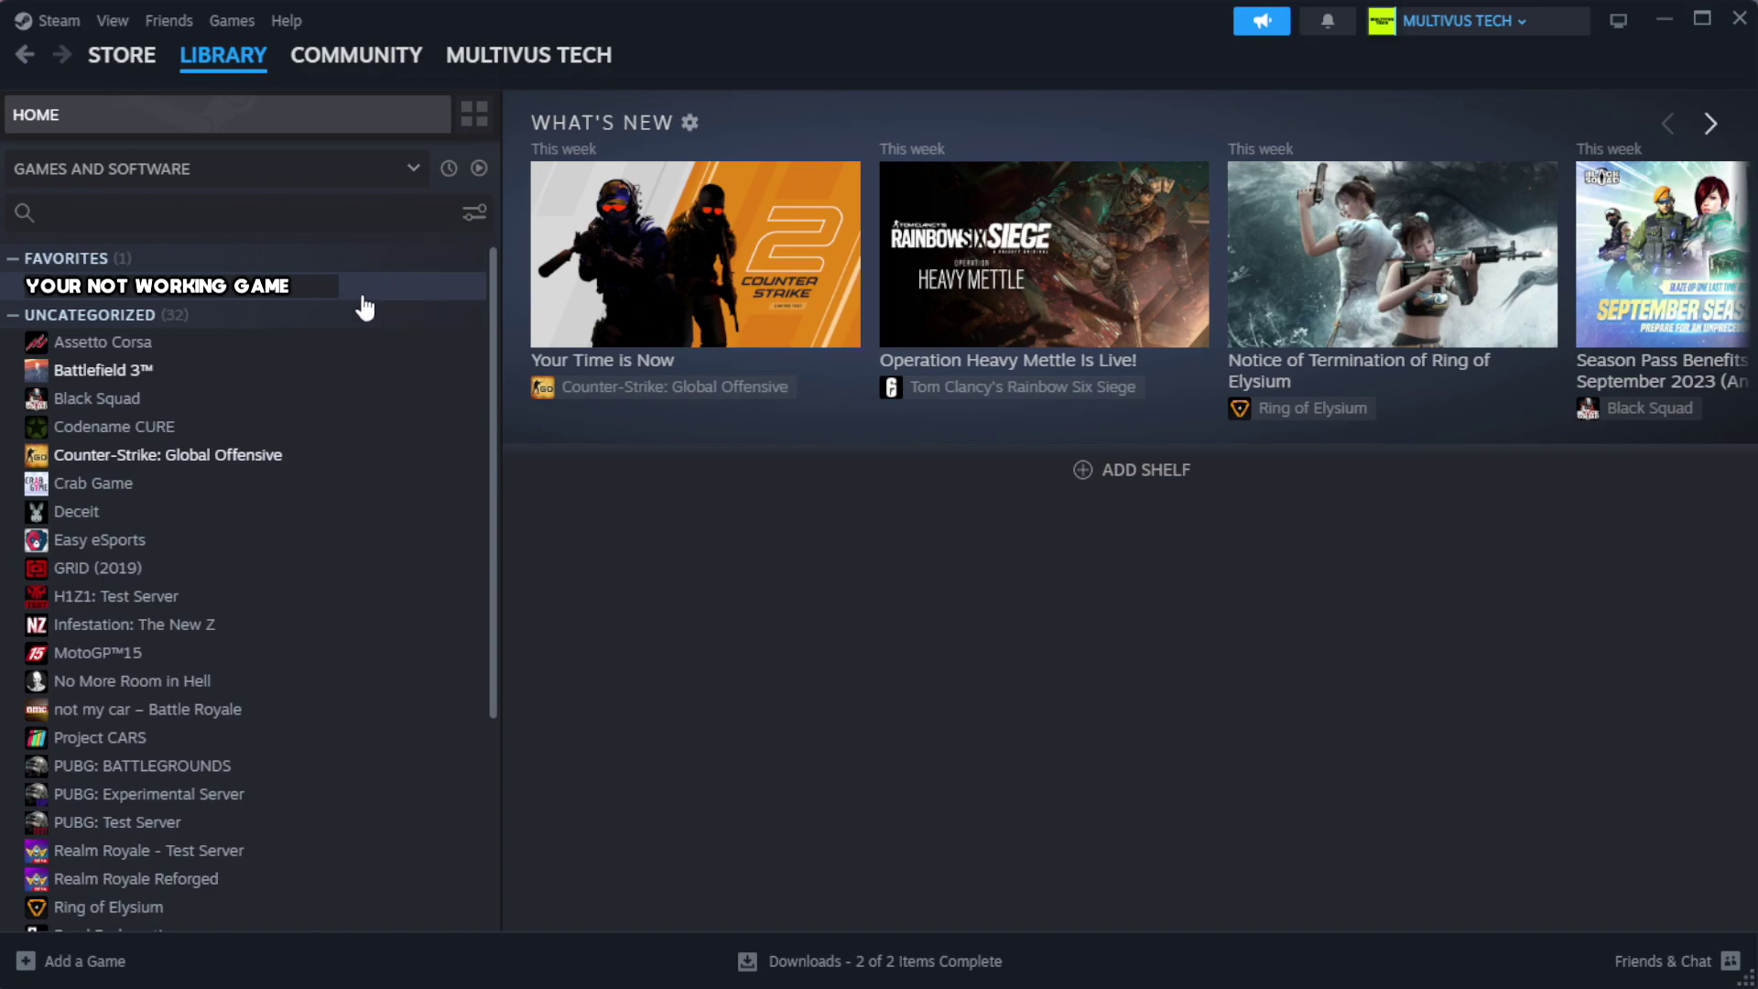
right_click(432, 295)
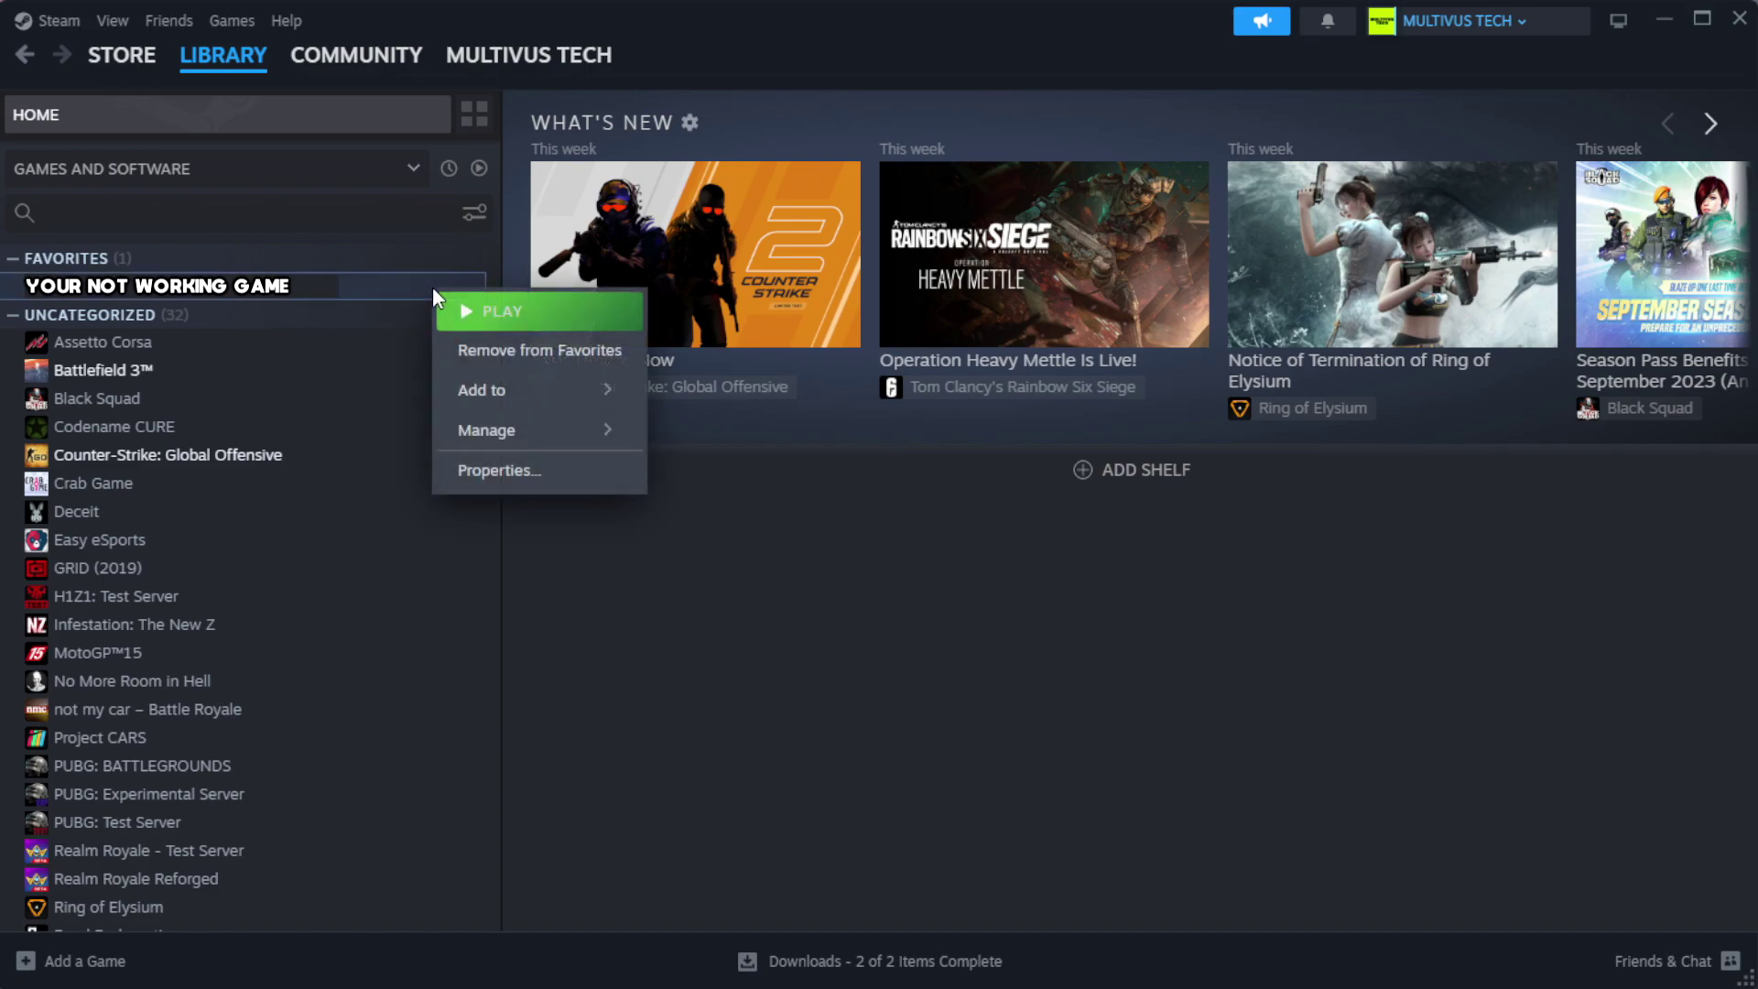
left_click(558, 478)
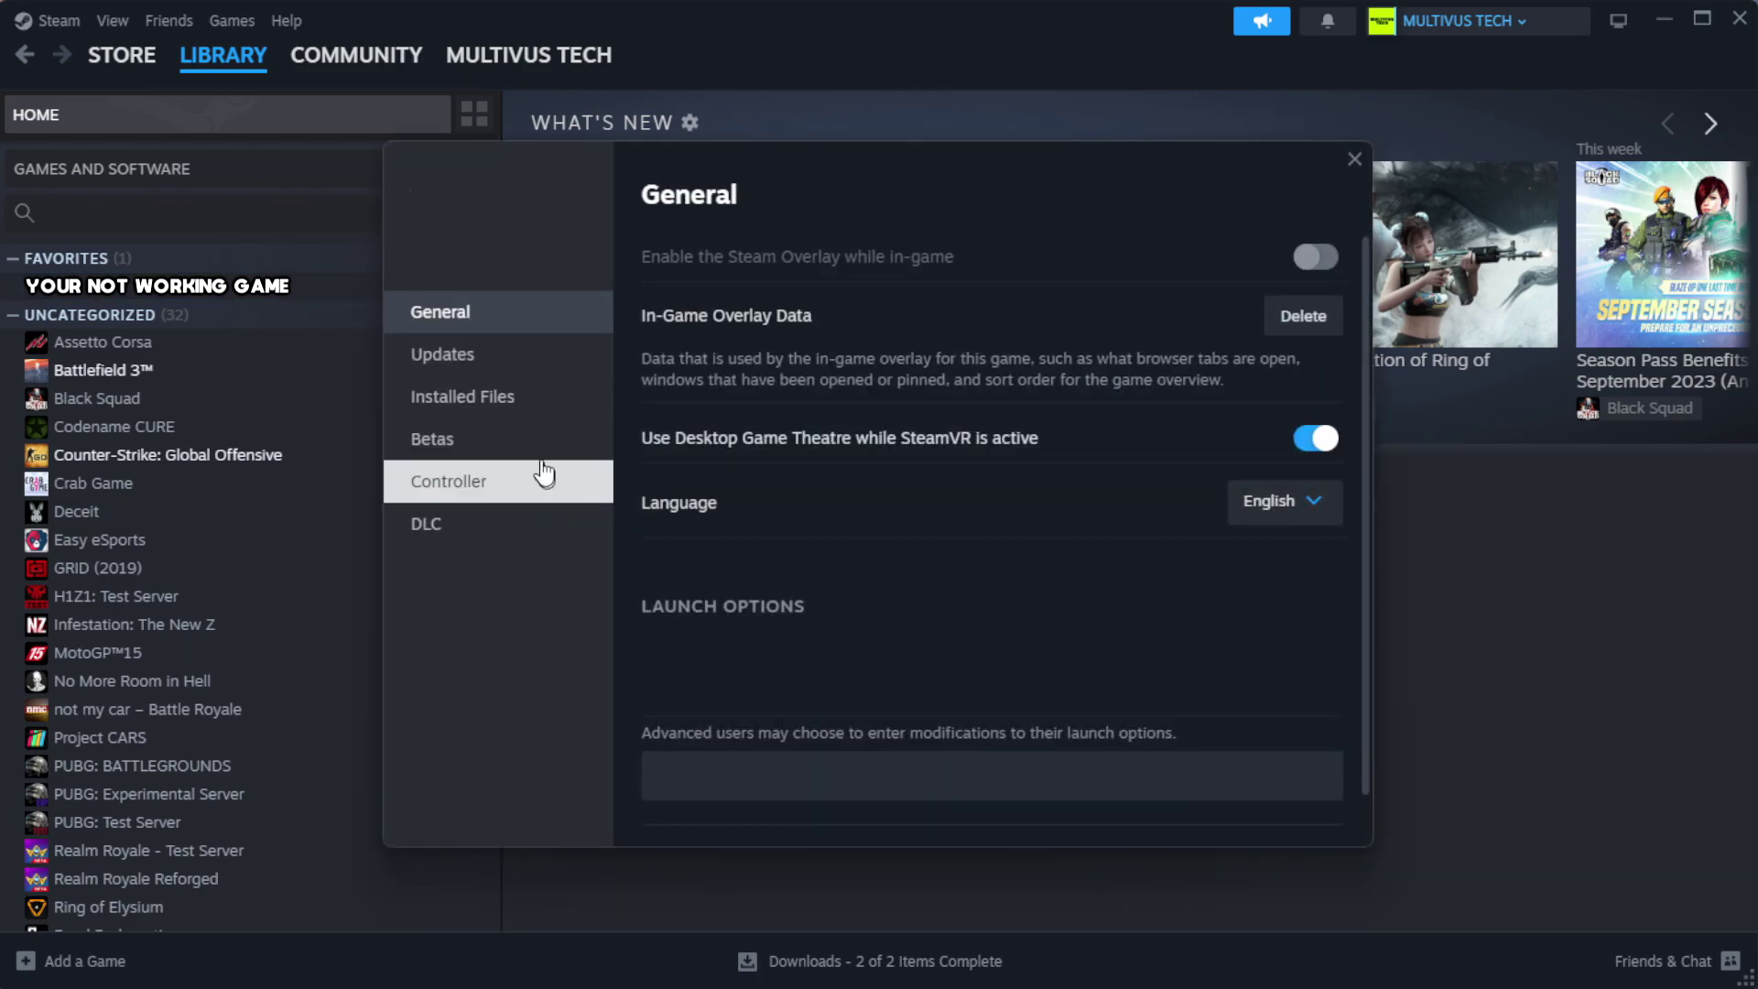
left_click(578, 417)
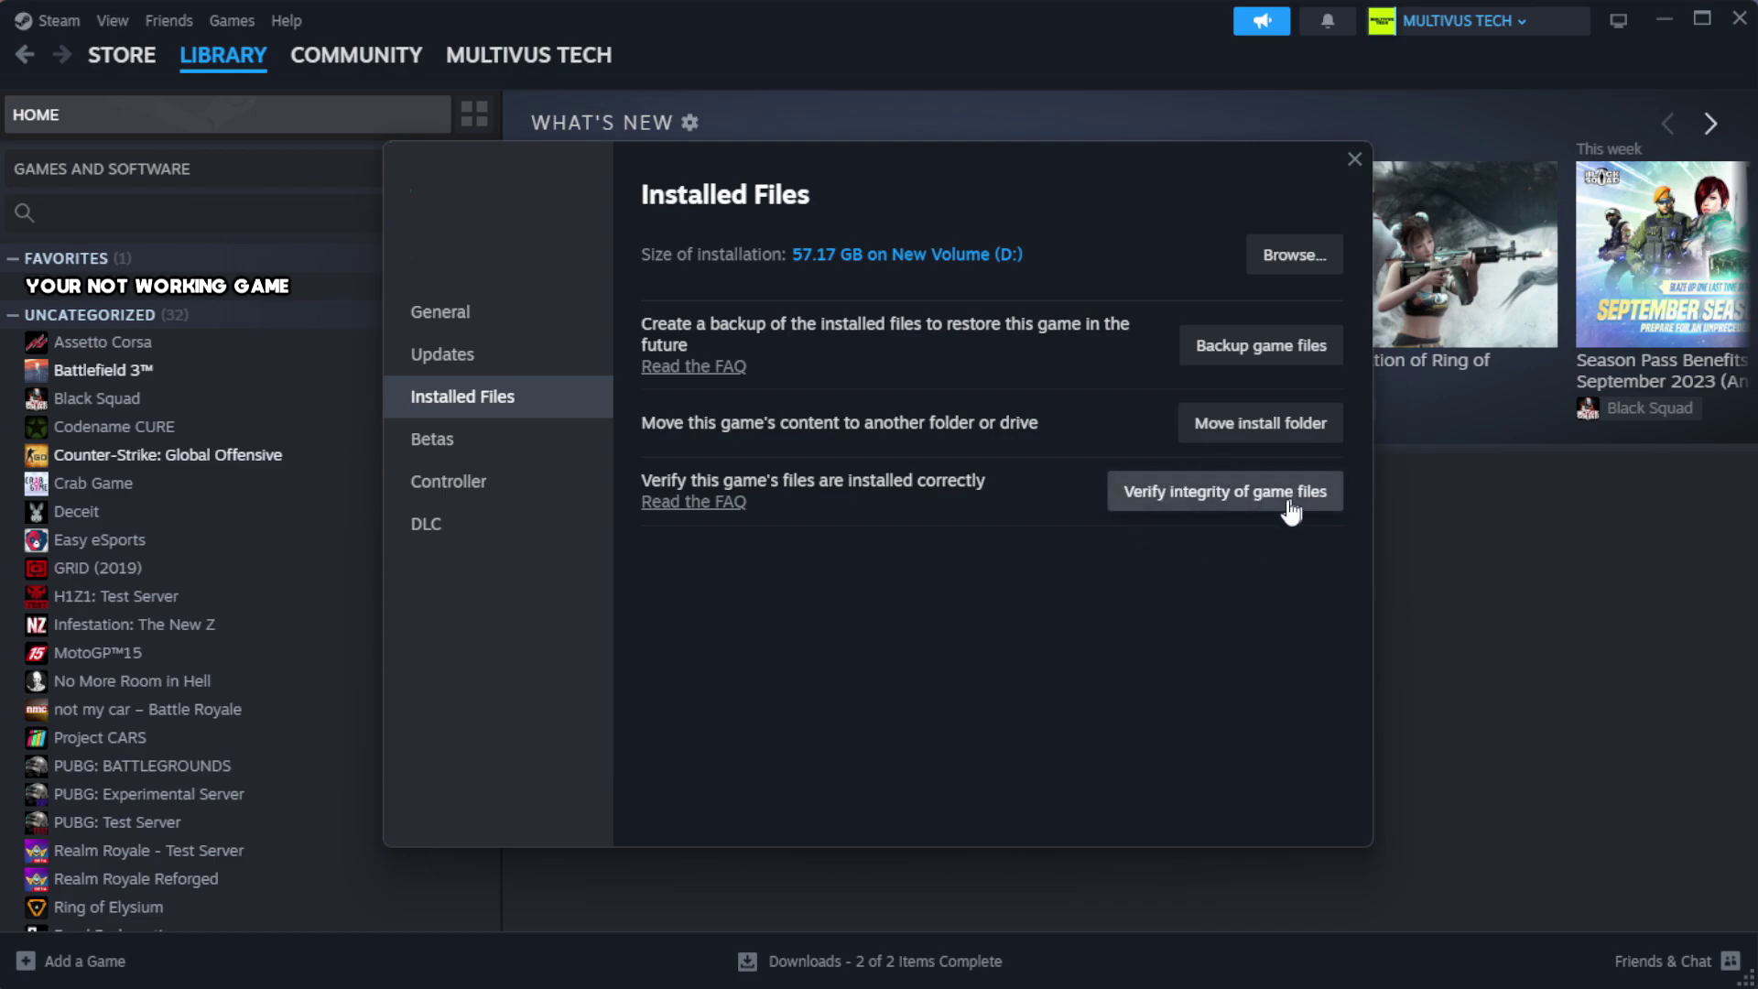
left_click(1236, 511)
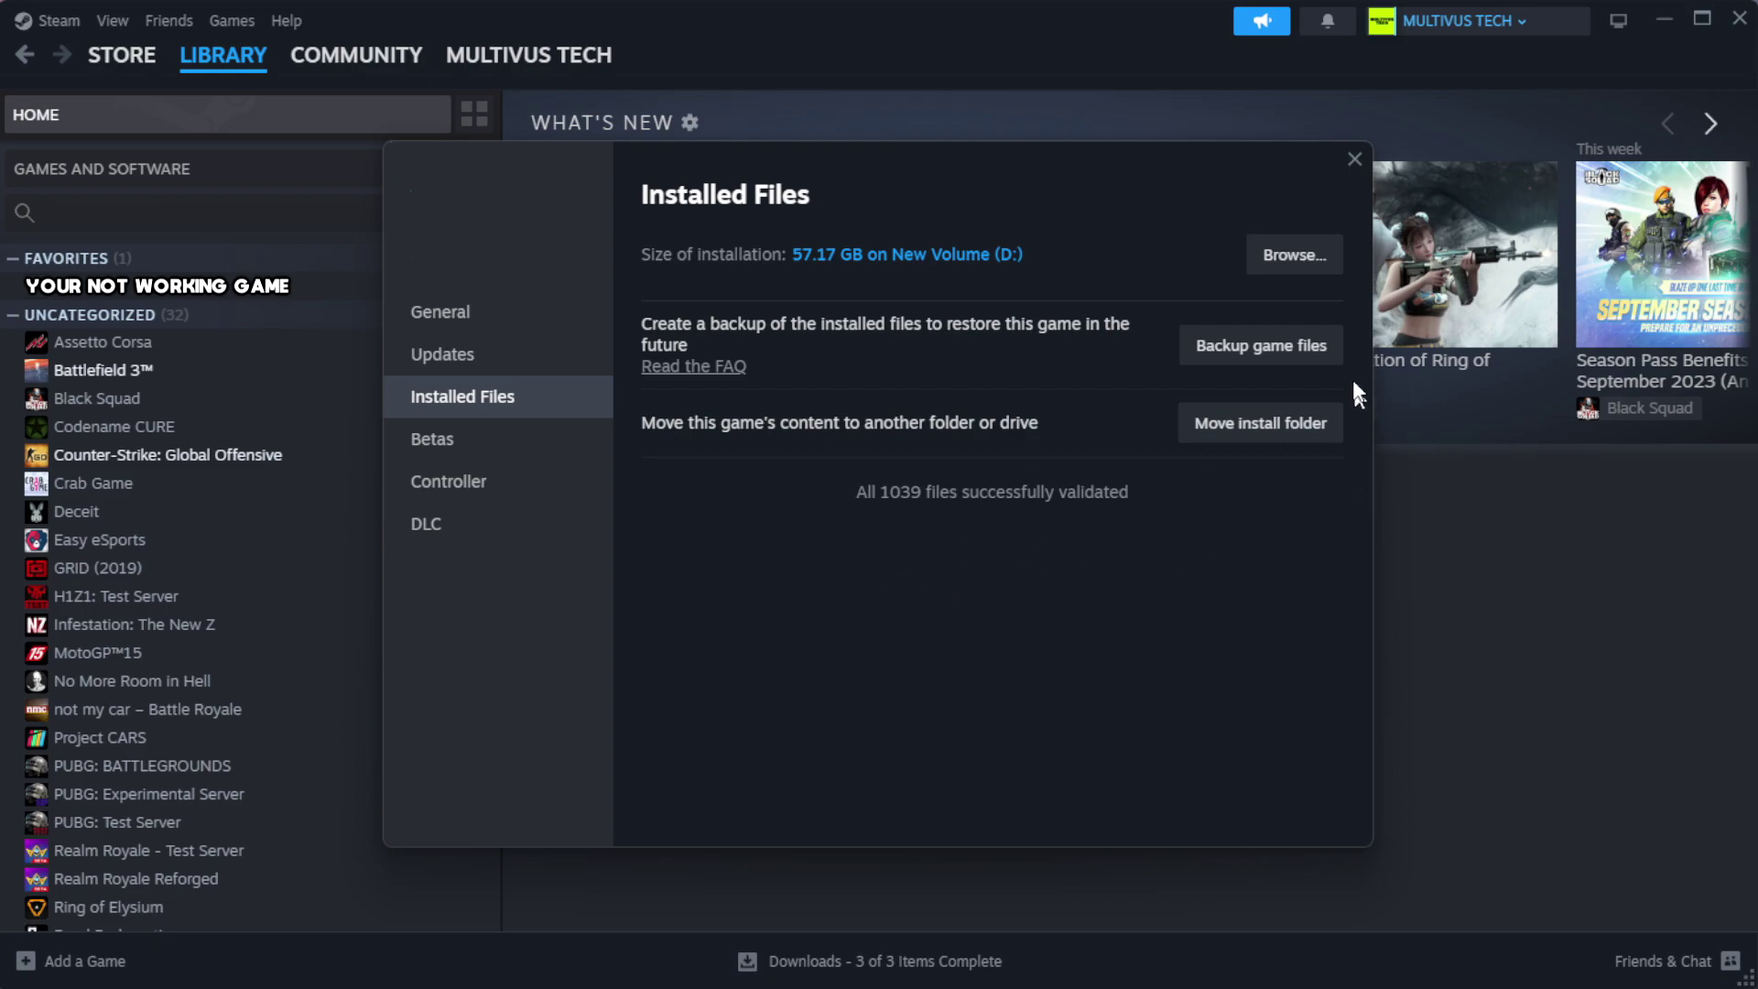
- Browse to the game's installation folder and open the compatibility properties of the YOUR NOT WORKING GAME shortcut
left_click(1293, 256)
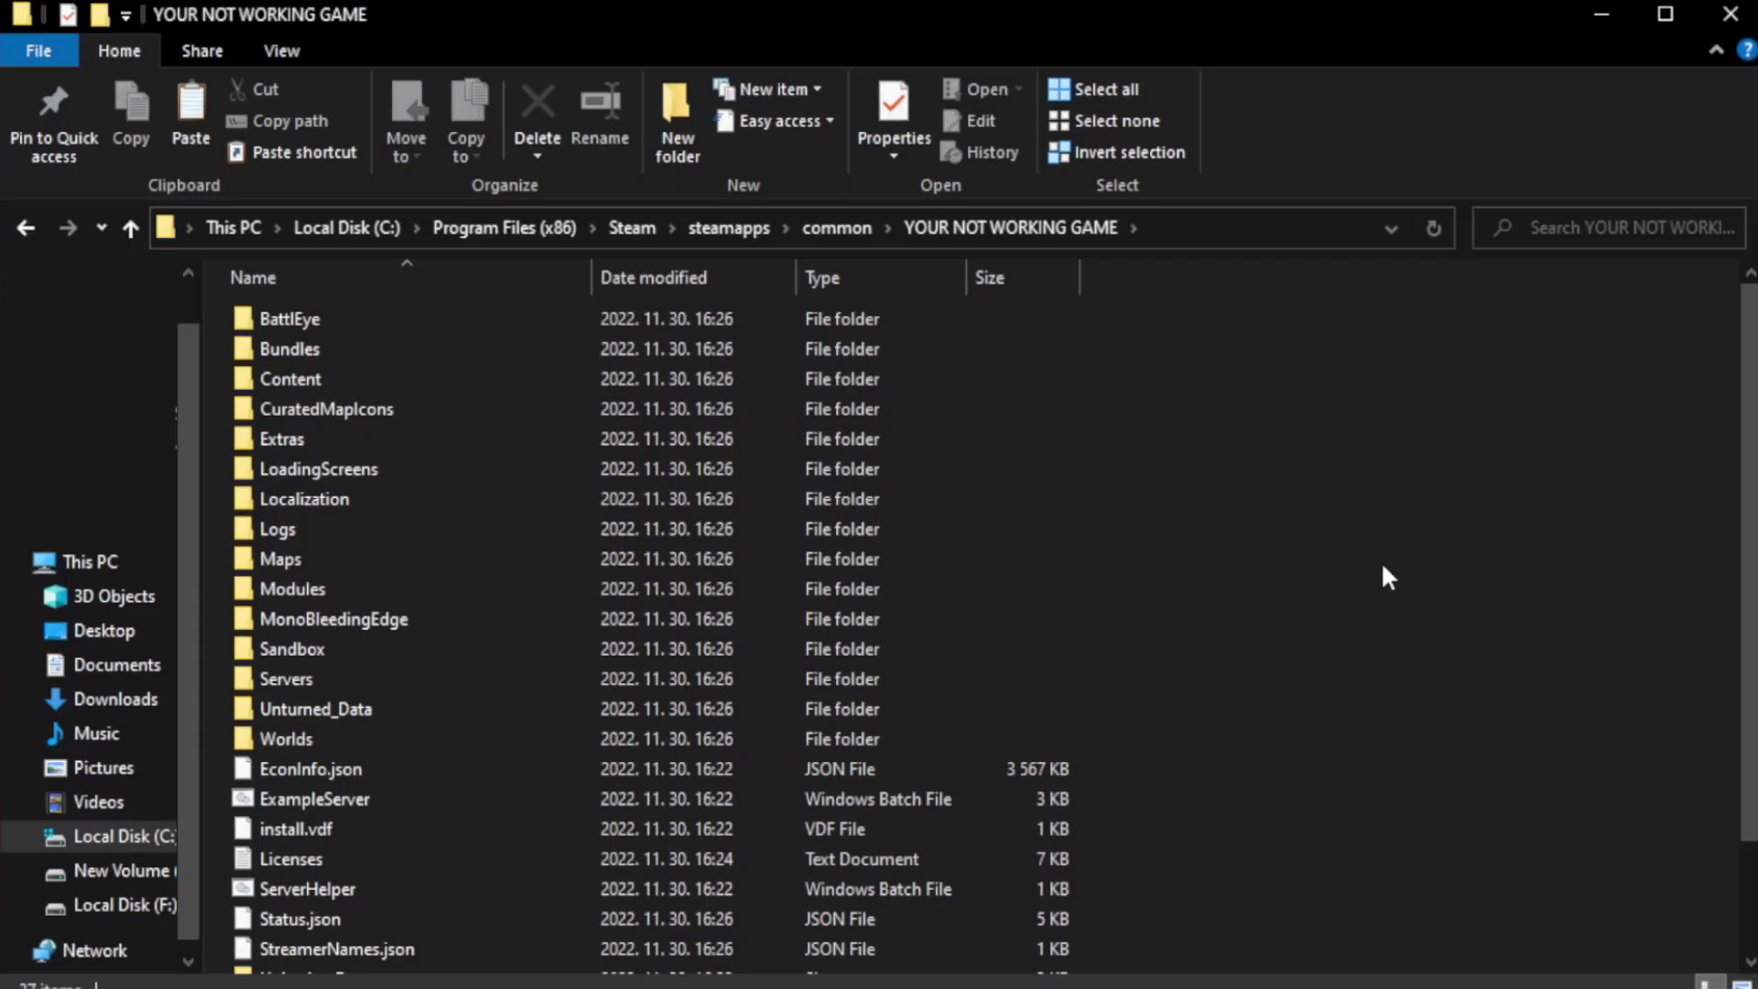
scroll(1751, 655, "down", 2)
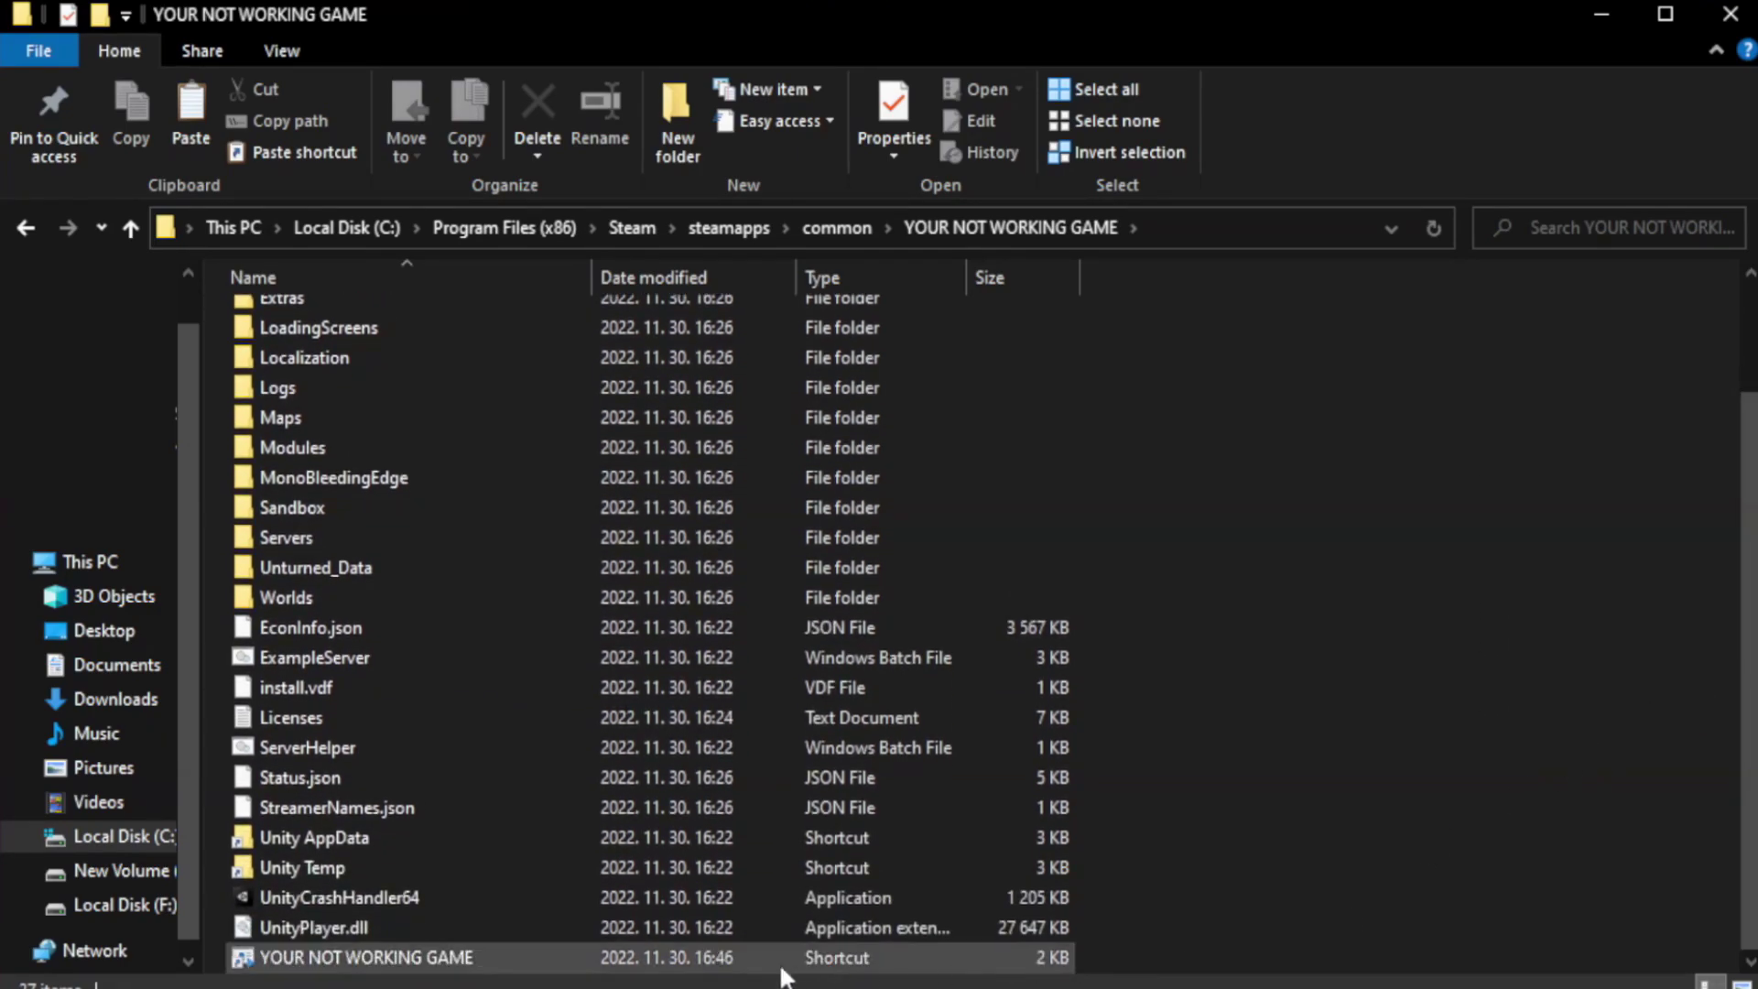
left_click(659, 961)
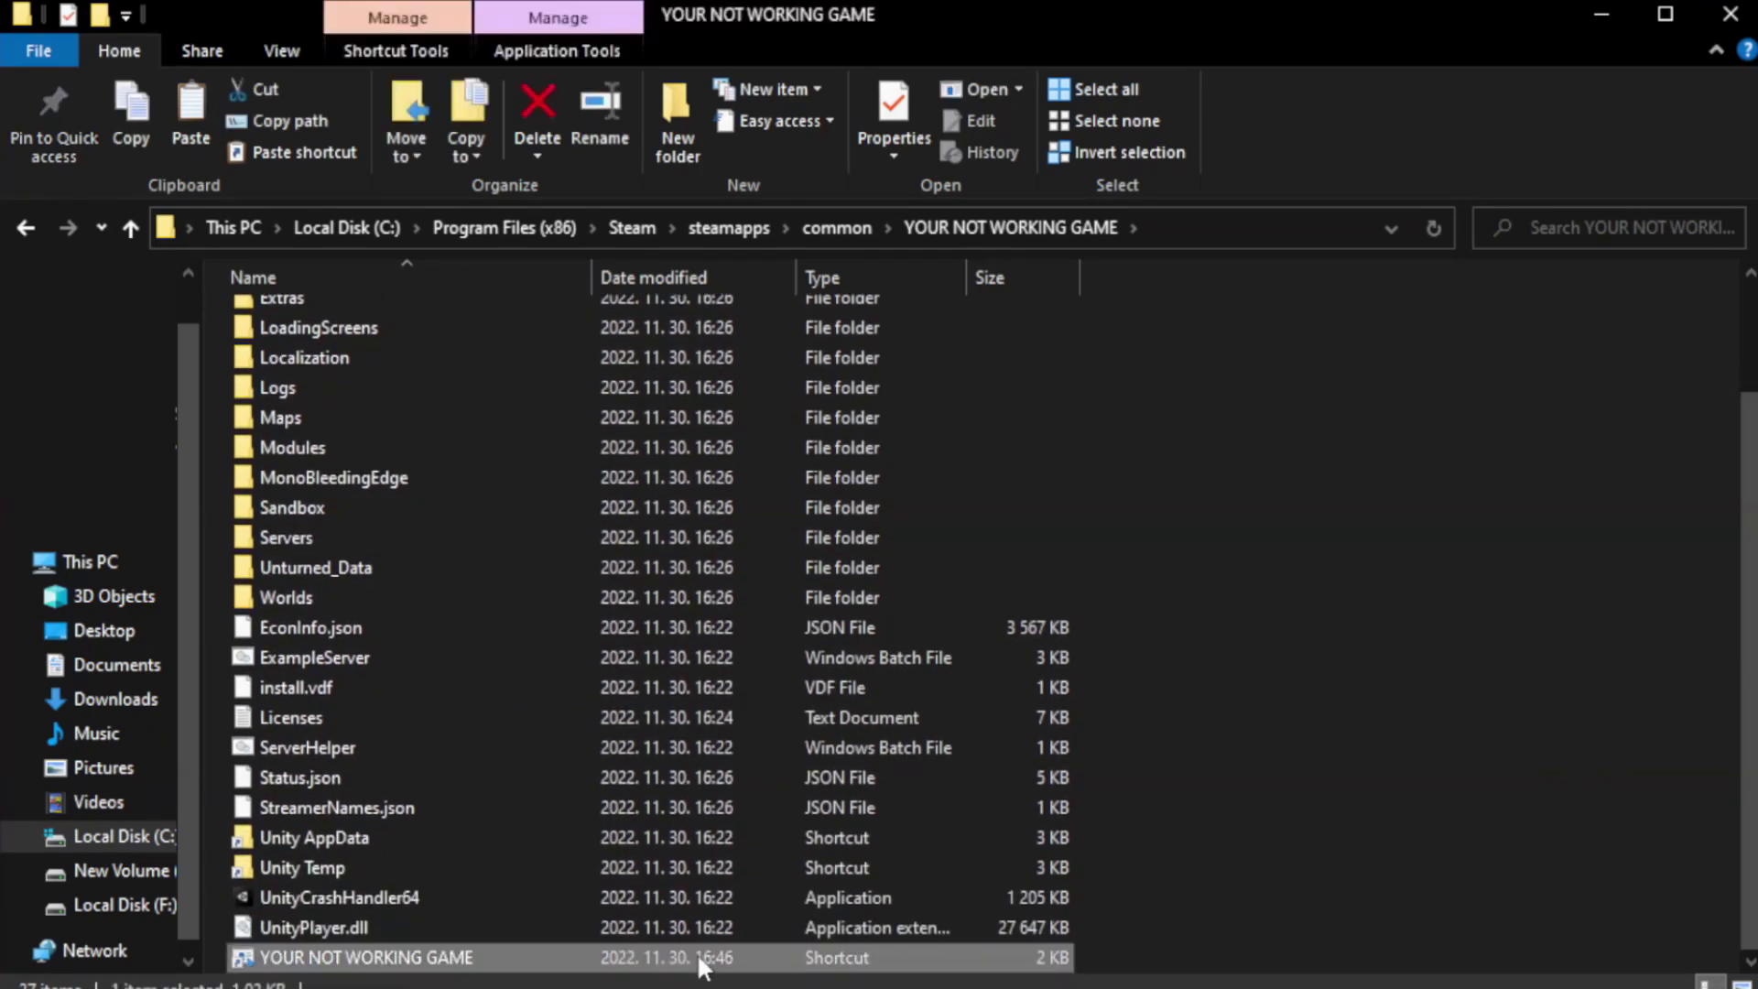
right_click(586, 959)
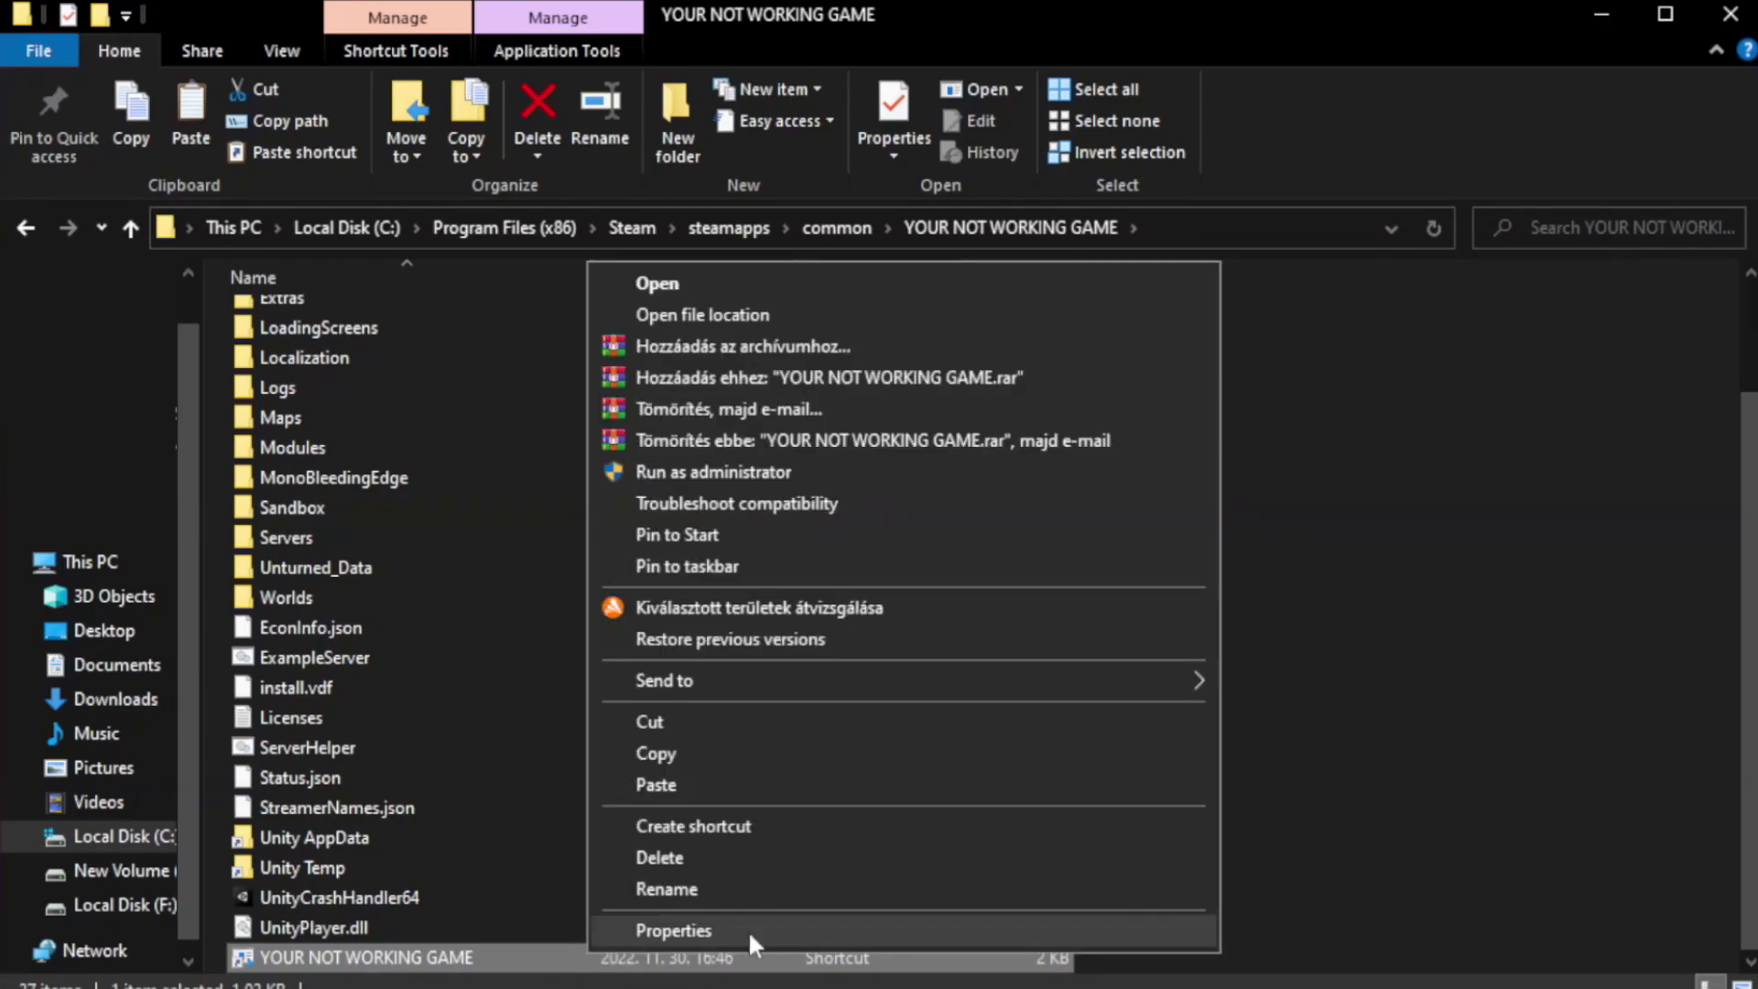
left_click(896, 928)
left_click_drag(884, 489, 883, 180)
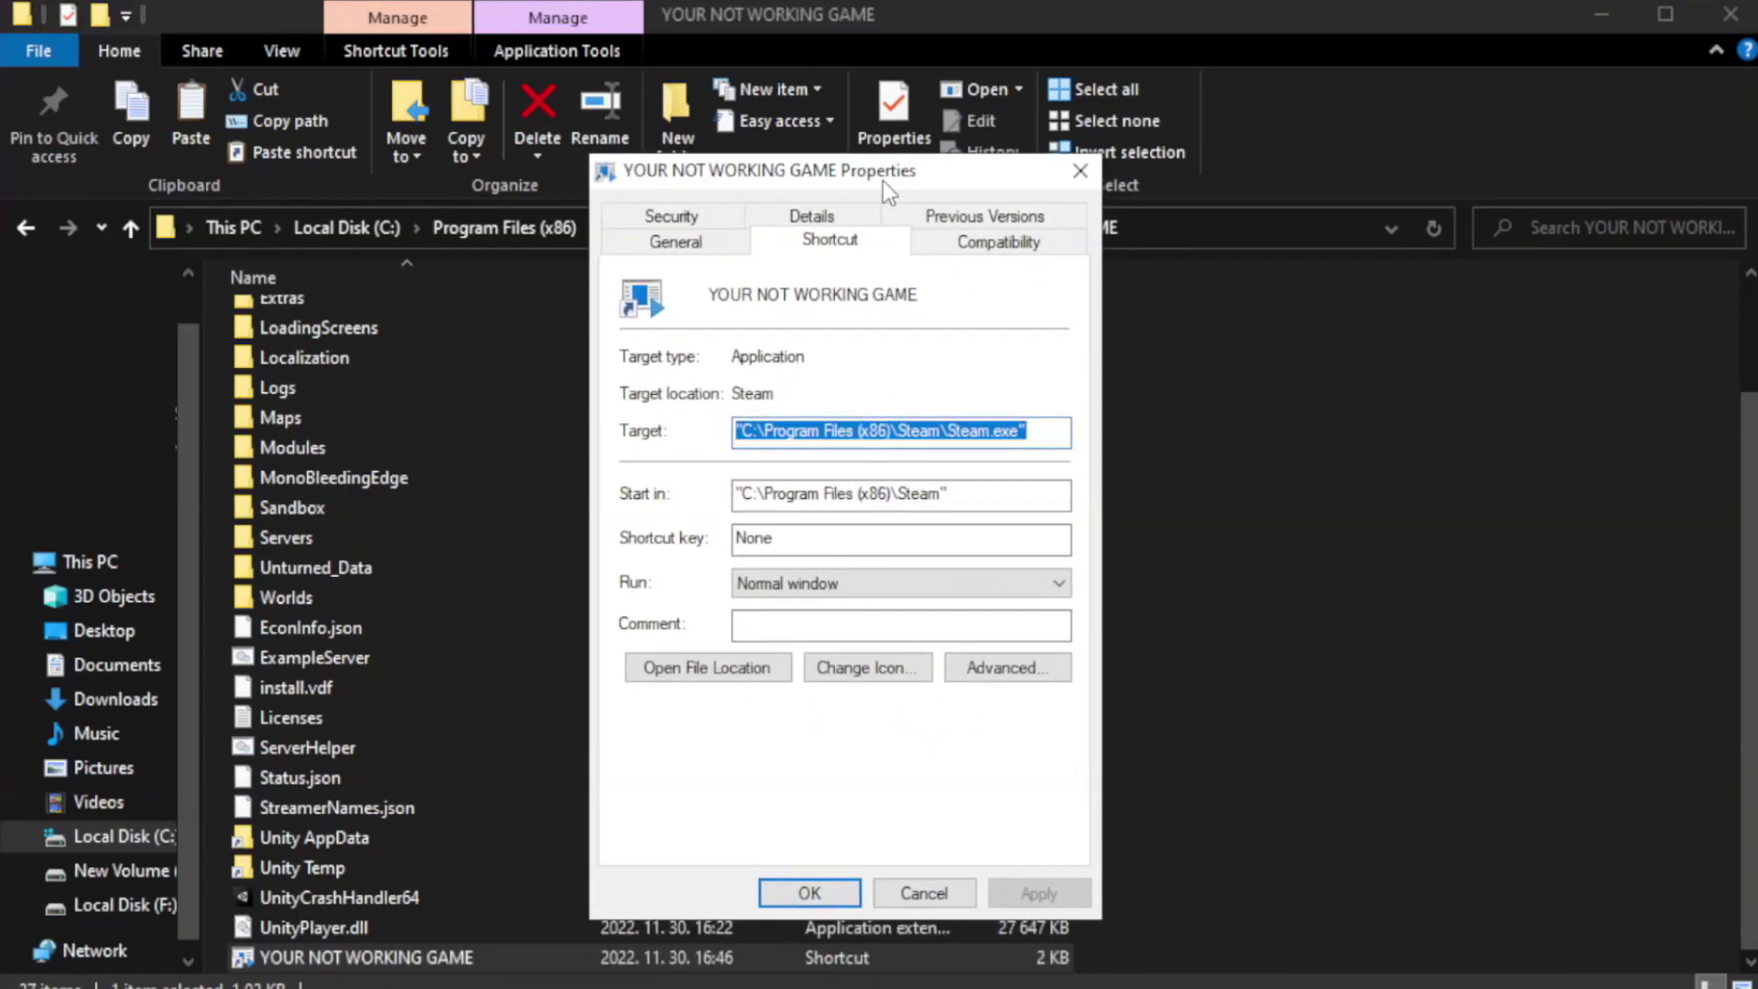
left_click(989, 247)
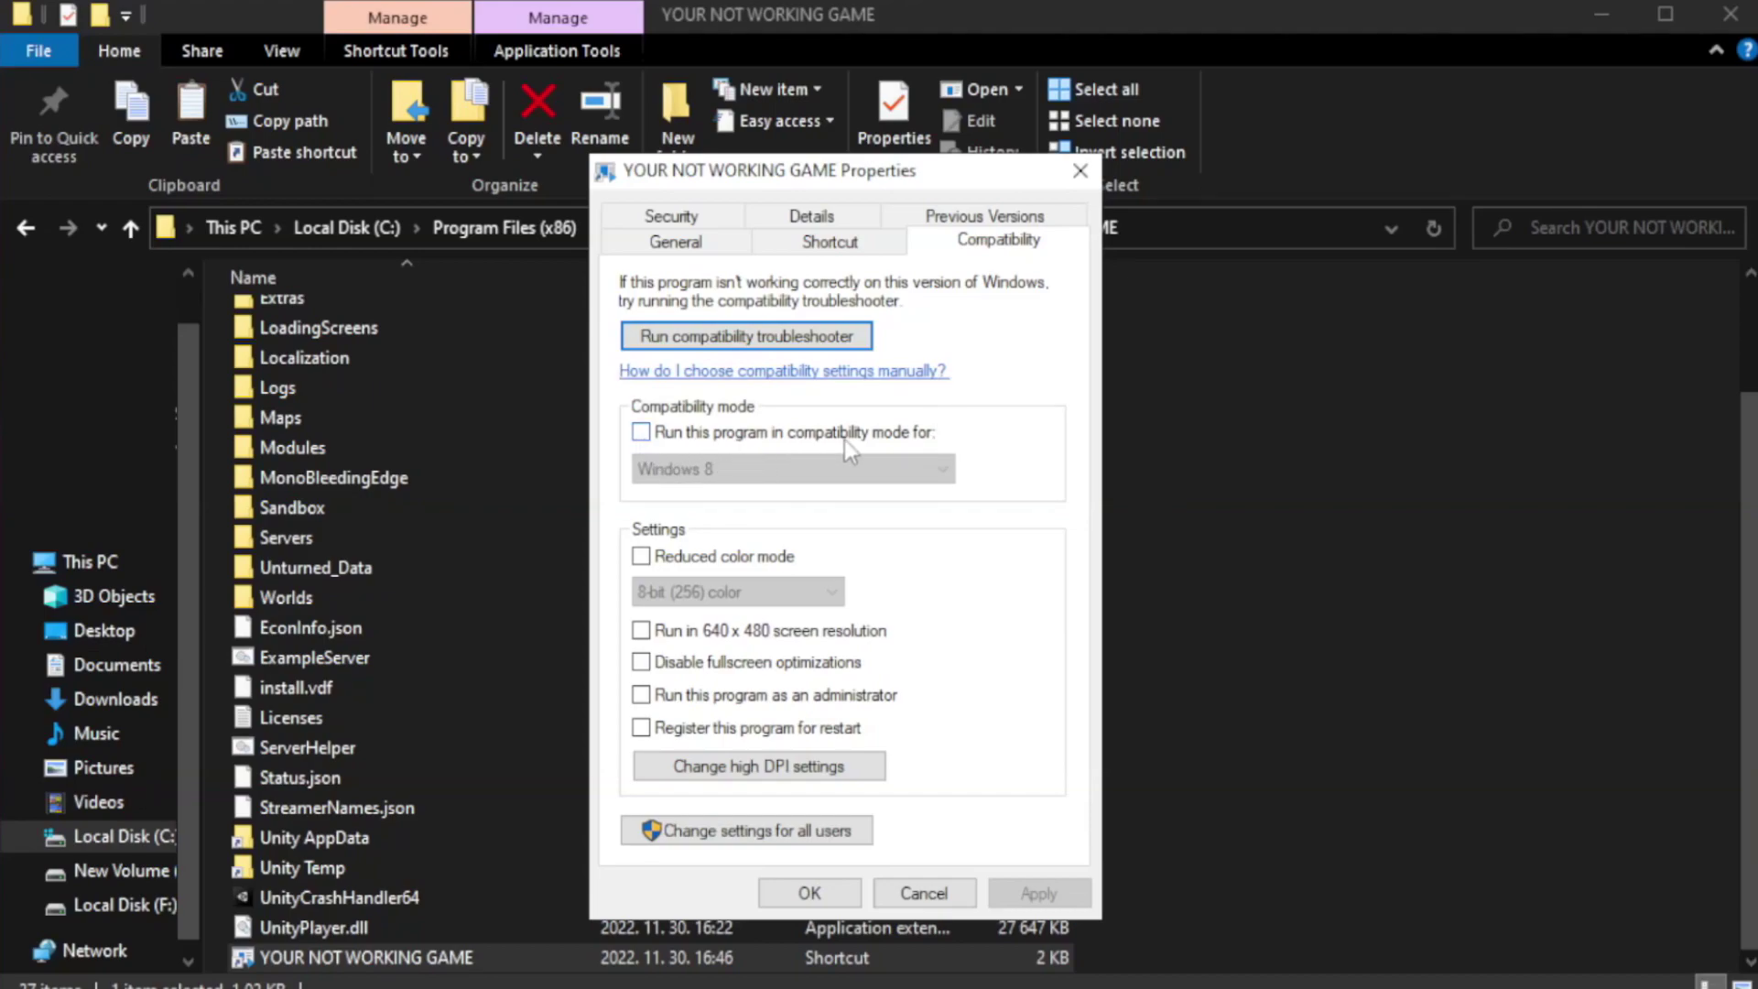
- Enable Windows 8 compatibility mode, disable fullscreen optimizations, set the game to run as administrator, and apply the settings
left_click(697, 438)
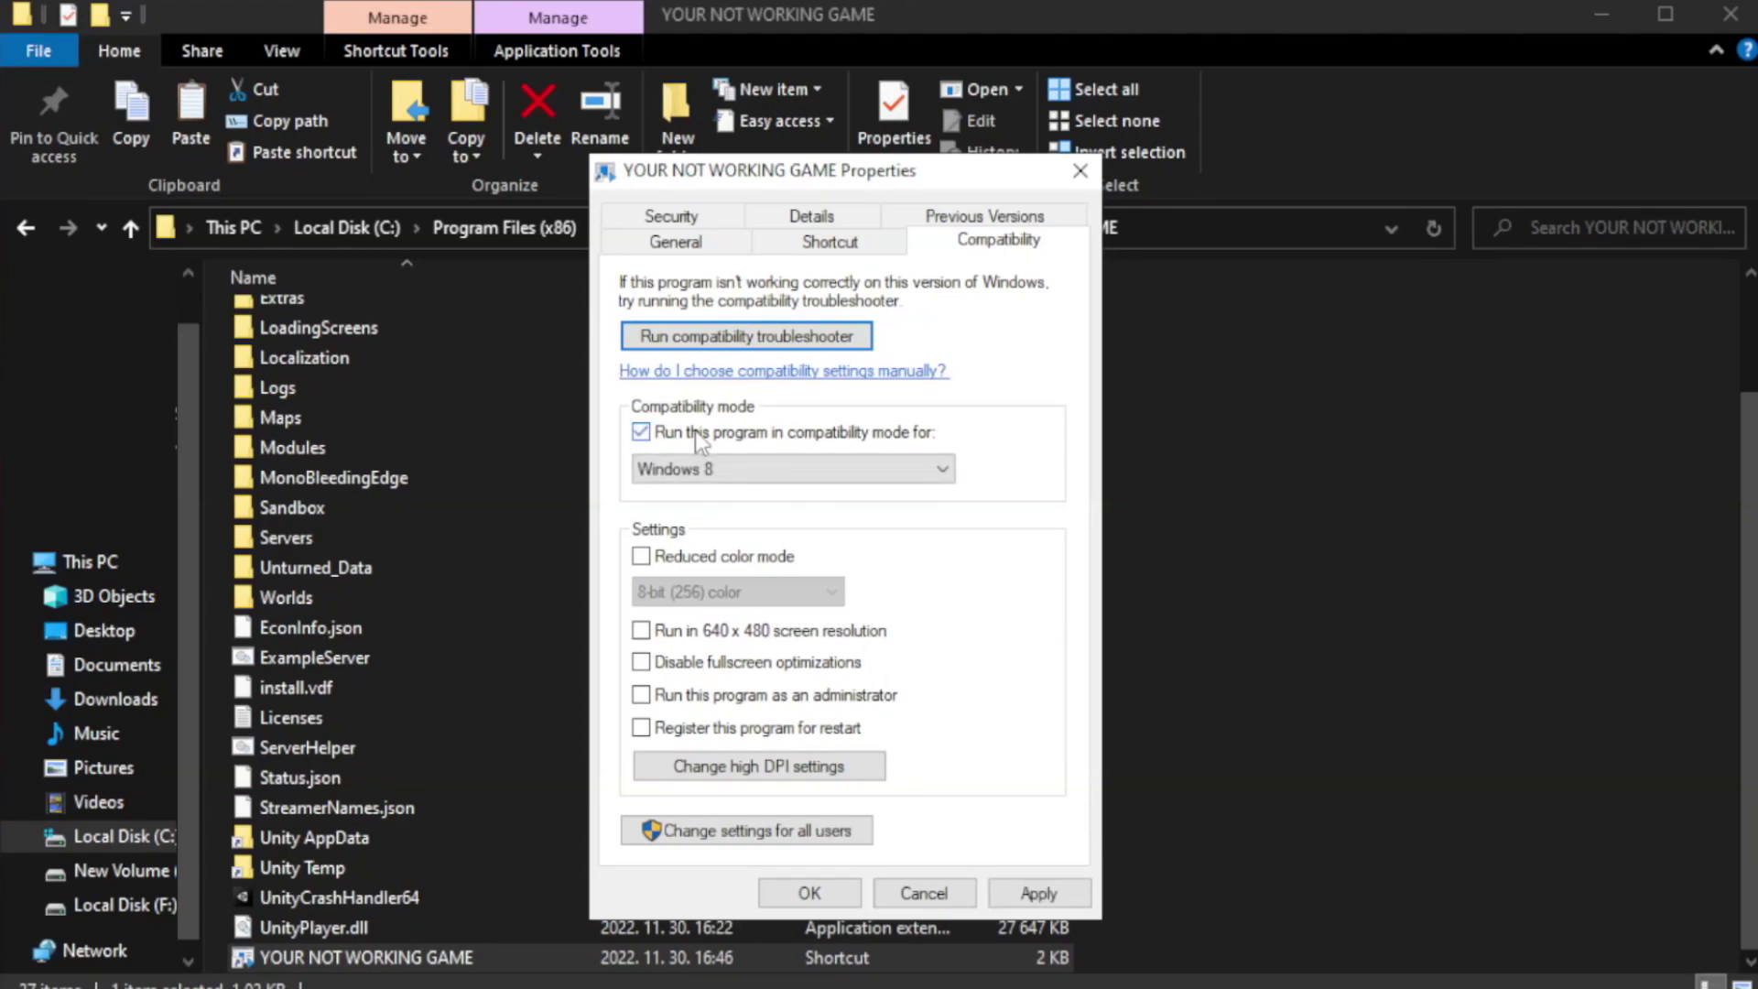
left_click(728, 468)
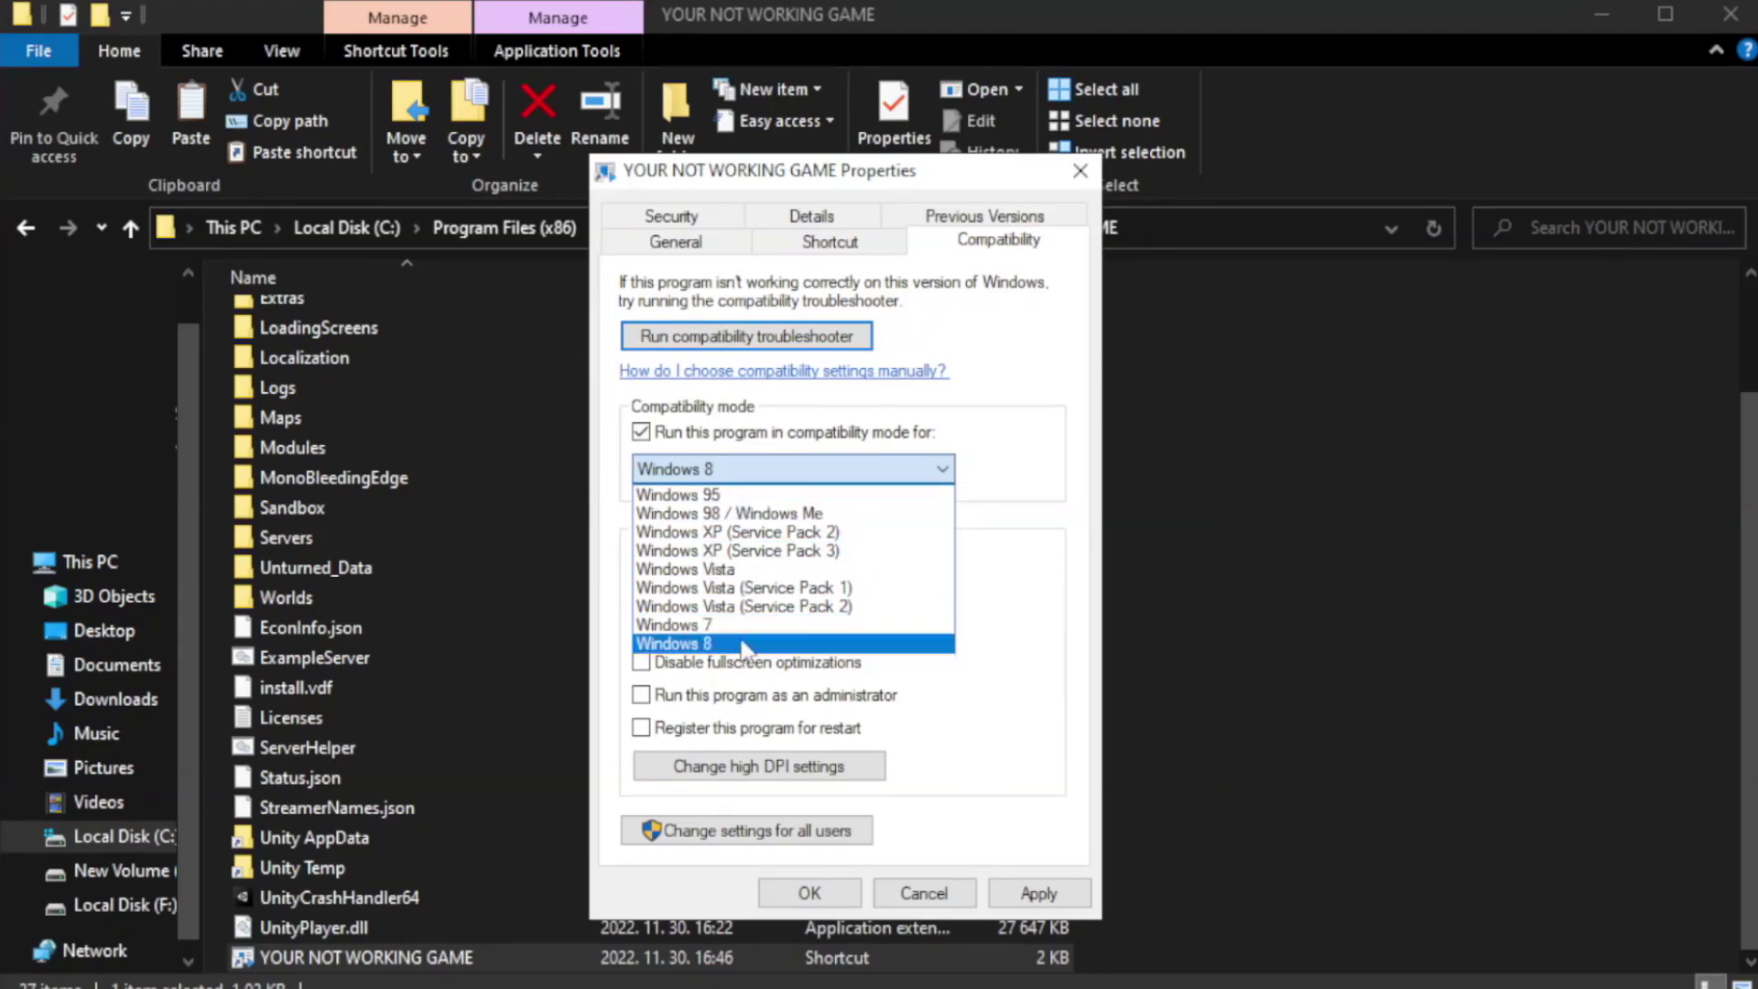
left_click(746, 646)
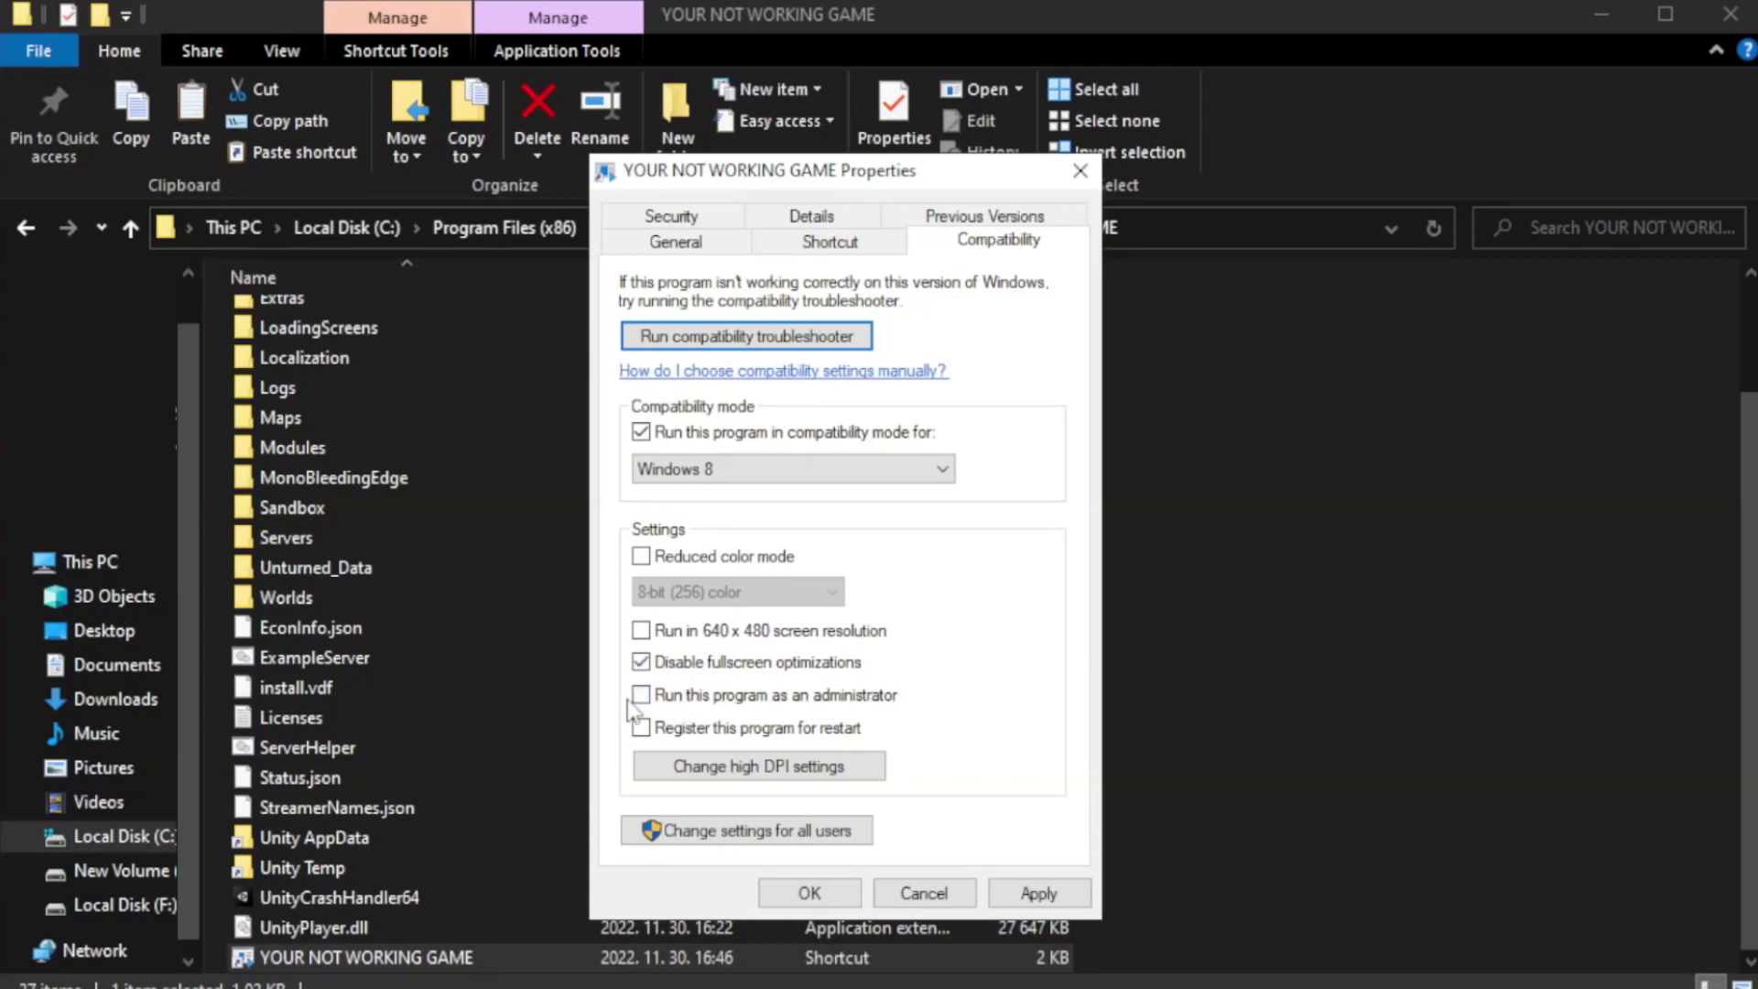
left_click(693, 705)
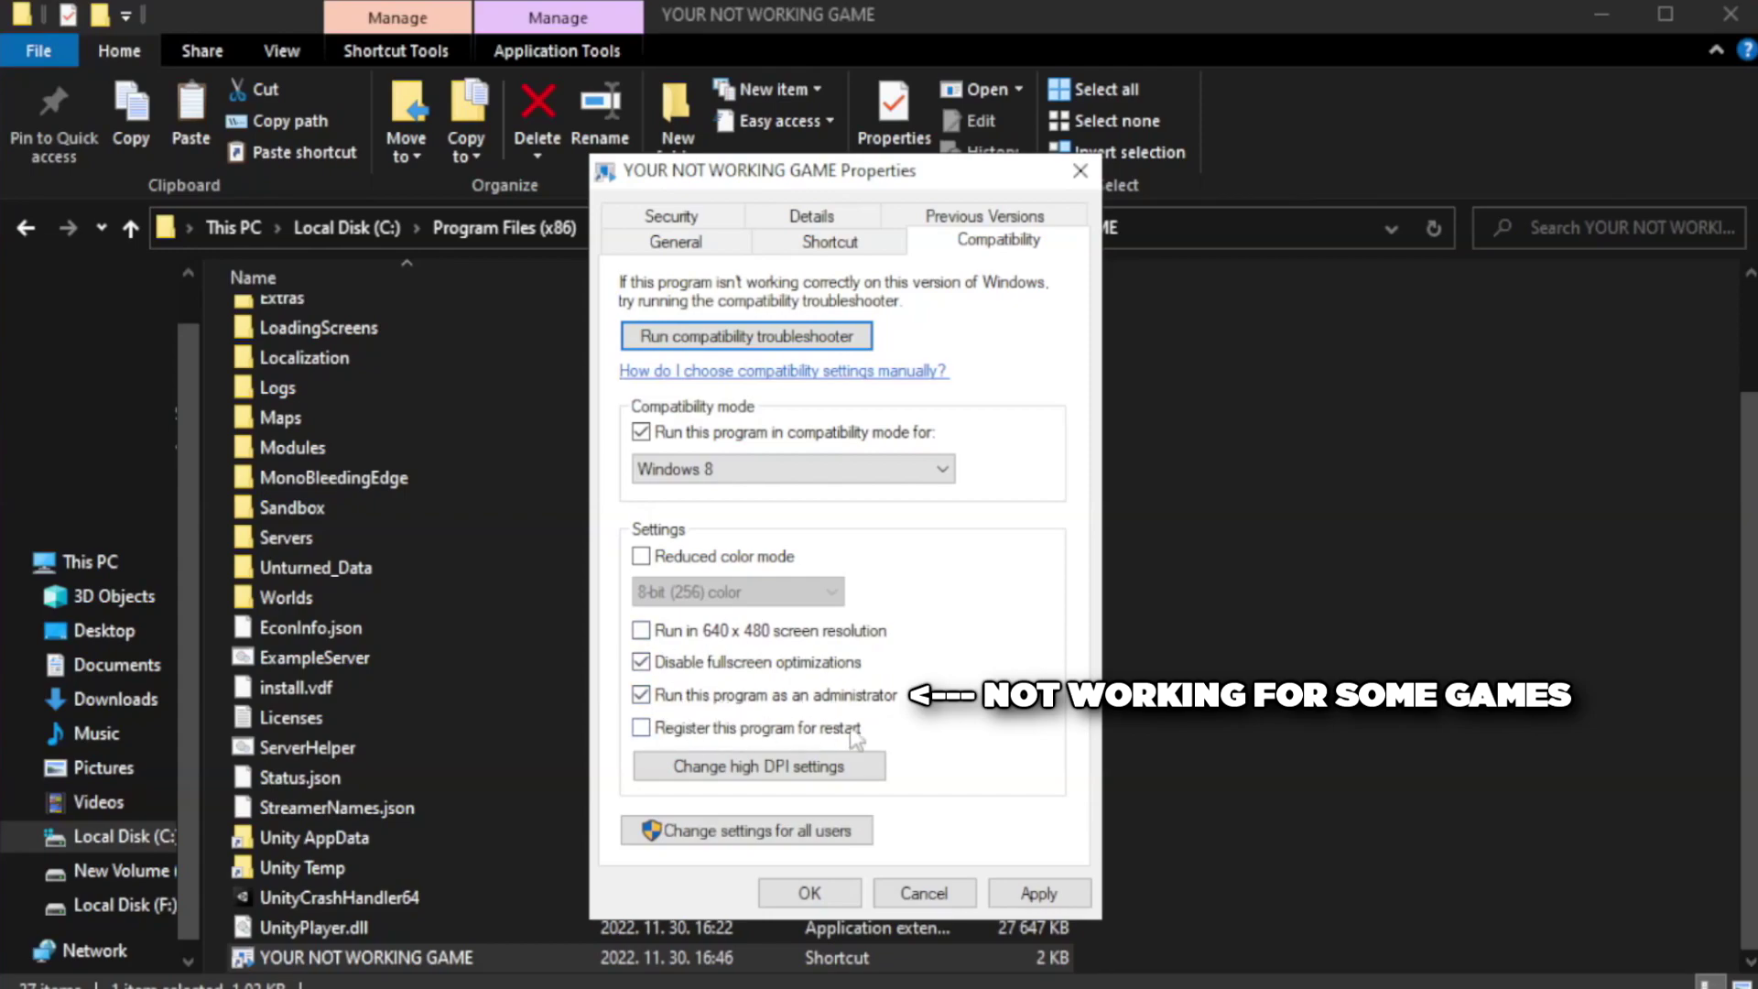
left_click(1044, 897)
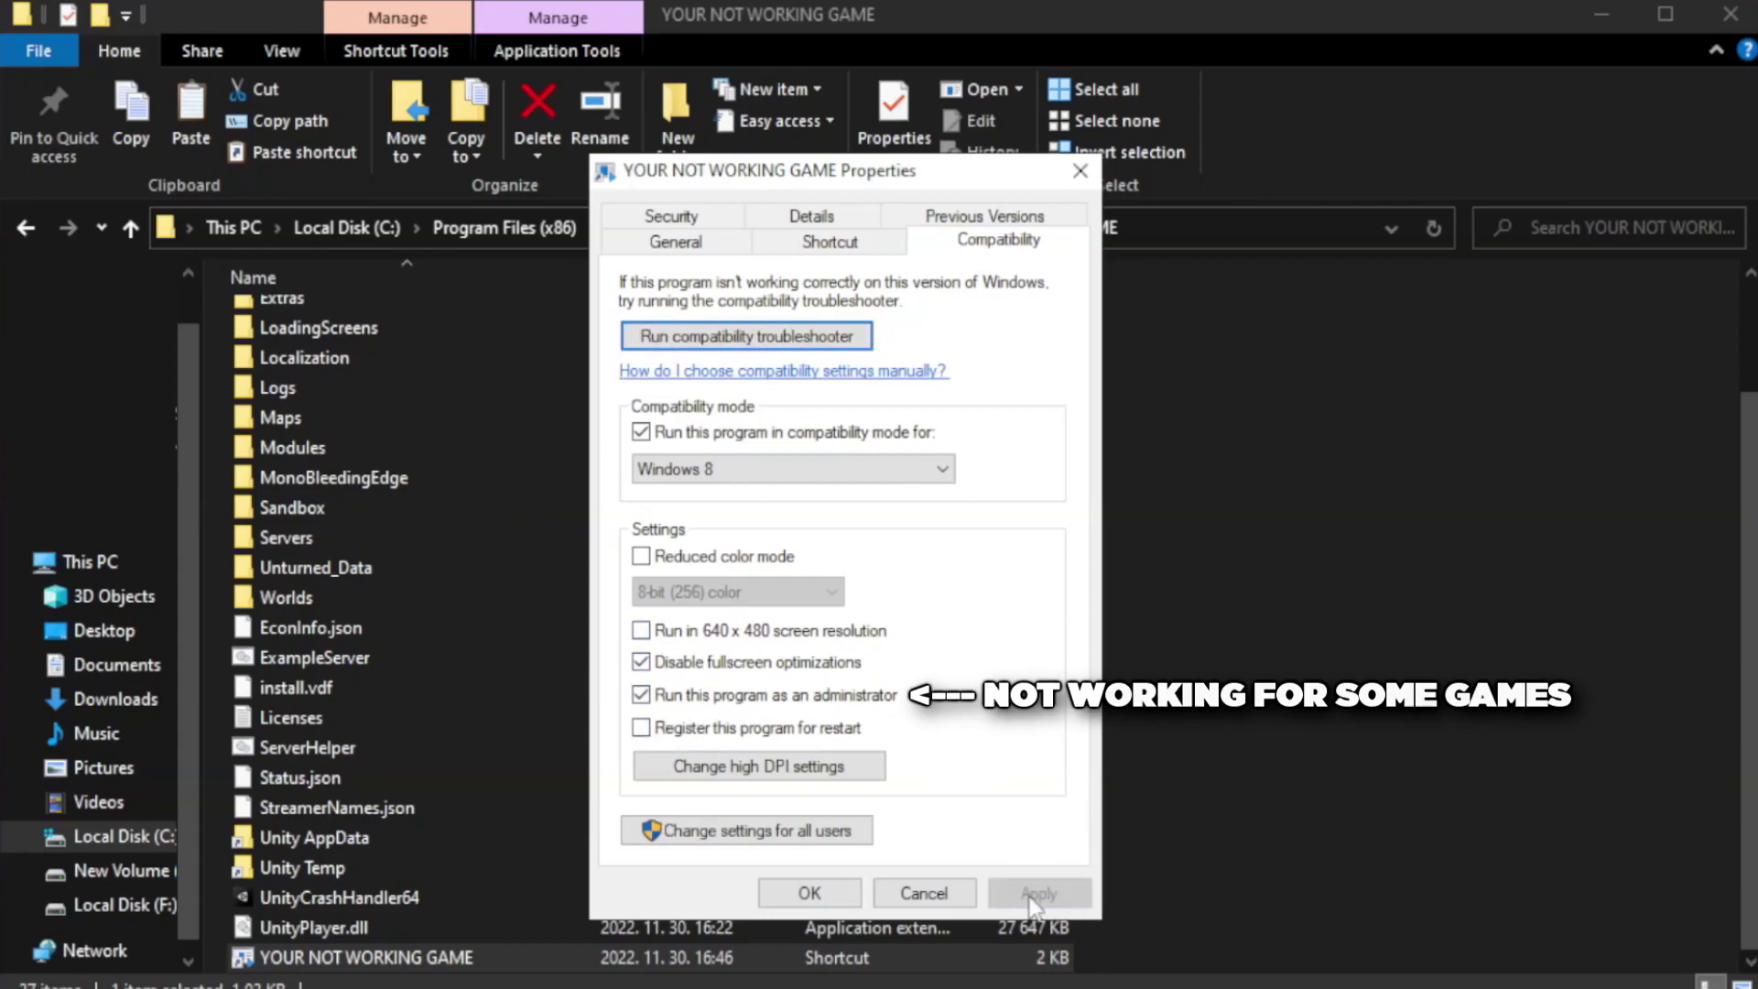
- Confirm the game shortcut's compatibility properties and close the installation folder window
left_click(807, 895)
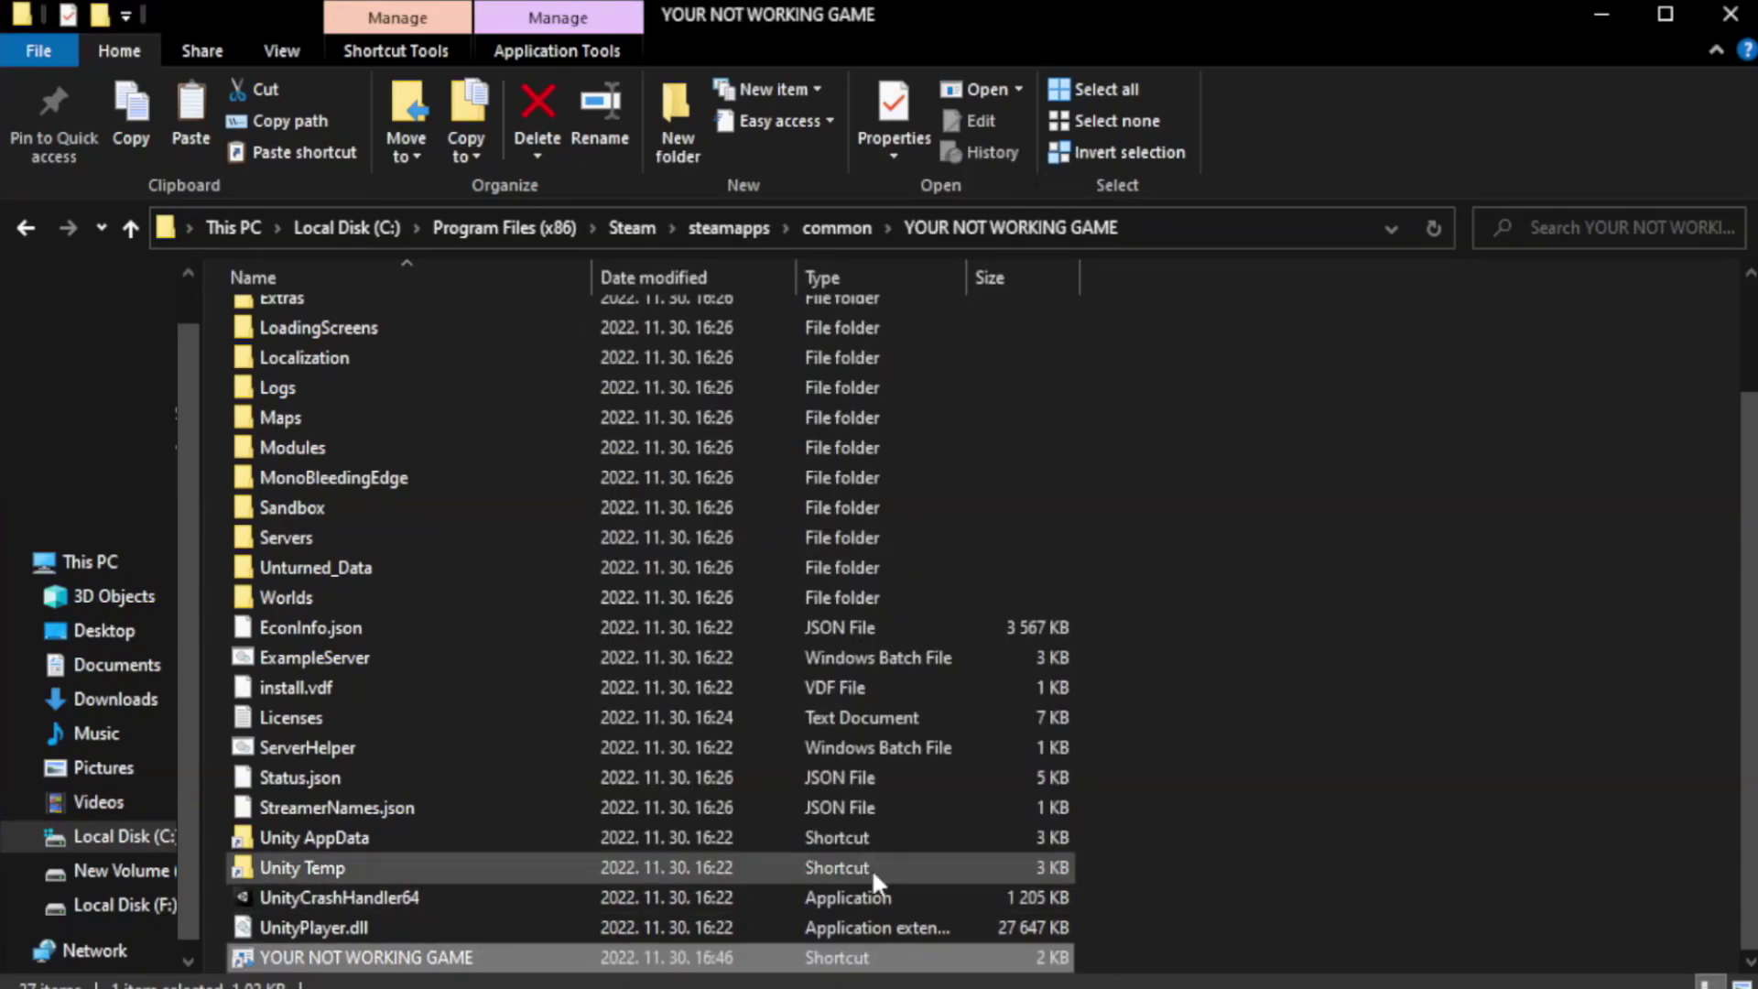
left_click(1729, 17)
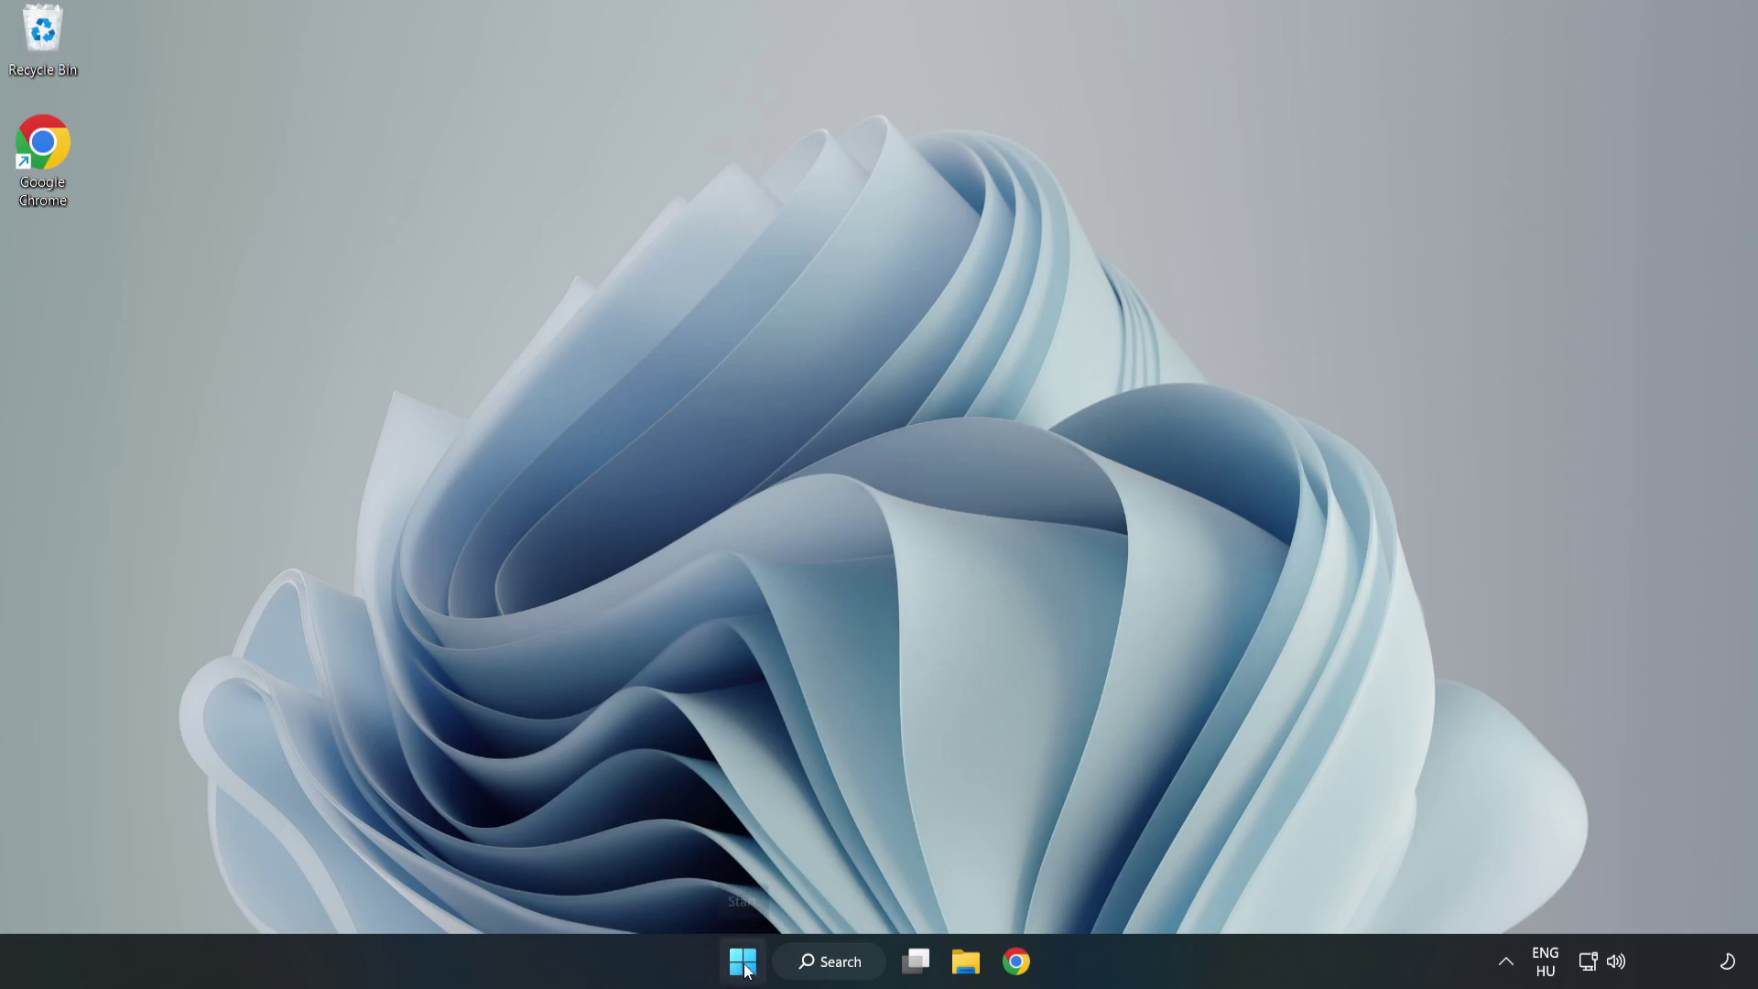
- In Task Manager, disable the startup apps Cortana, Microsoft Edge, Microsoft Teams and Phone Link, and close it
right_click(745, 968)
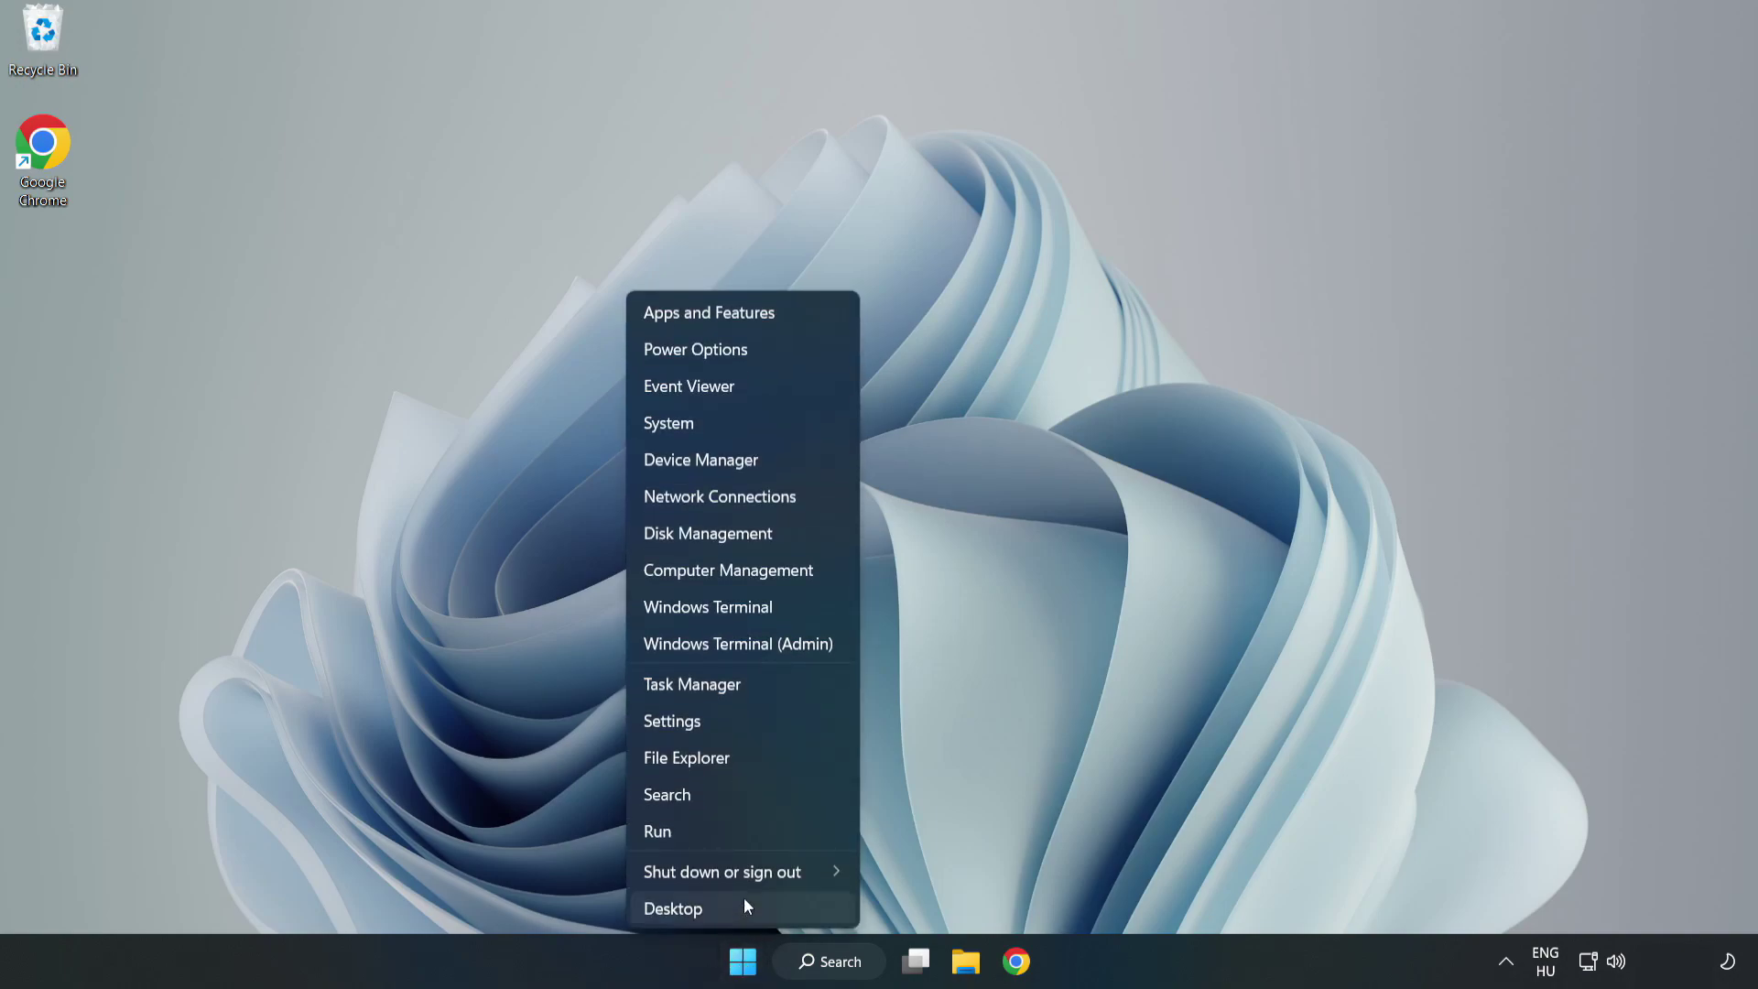
left_click(740, 684)
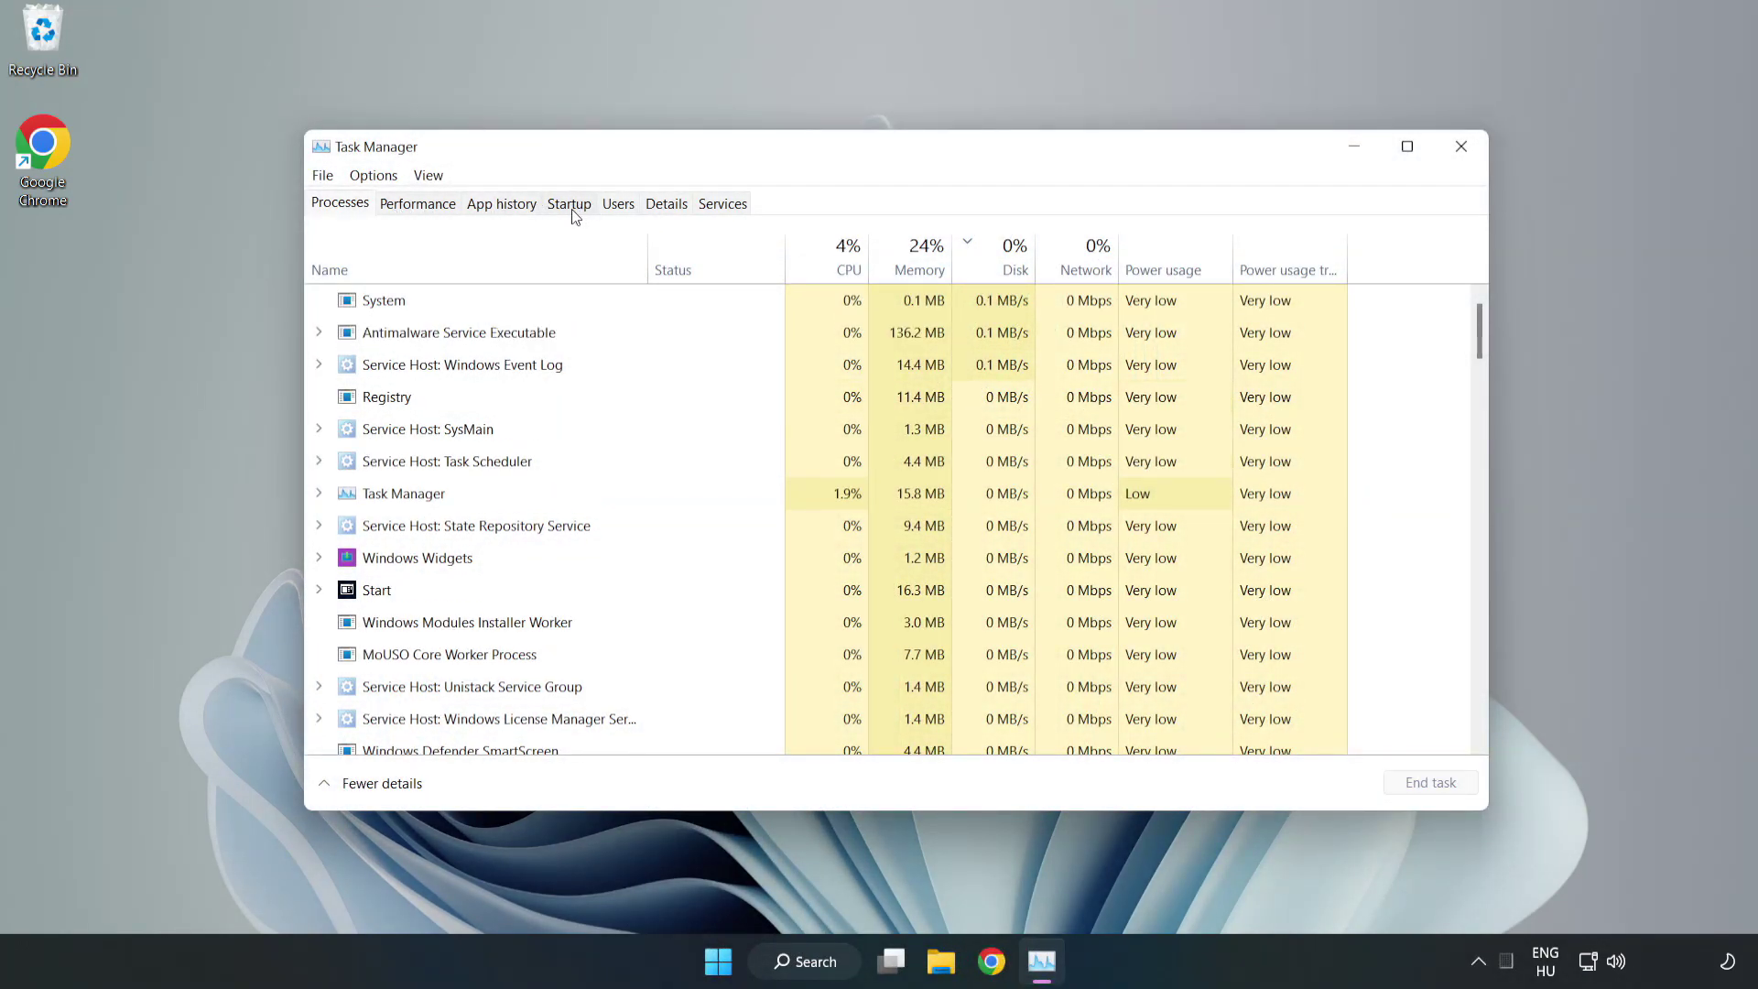
left_click(572, 209)
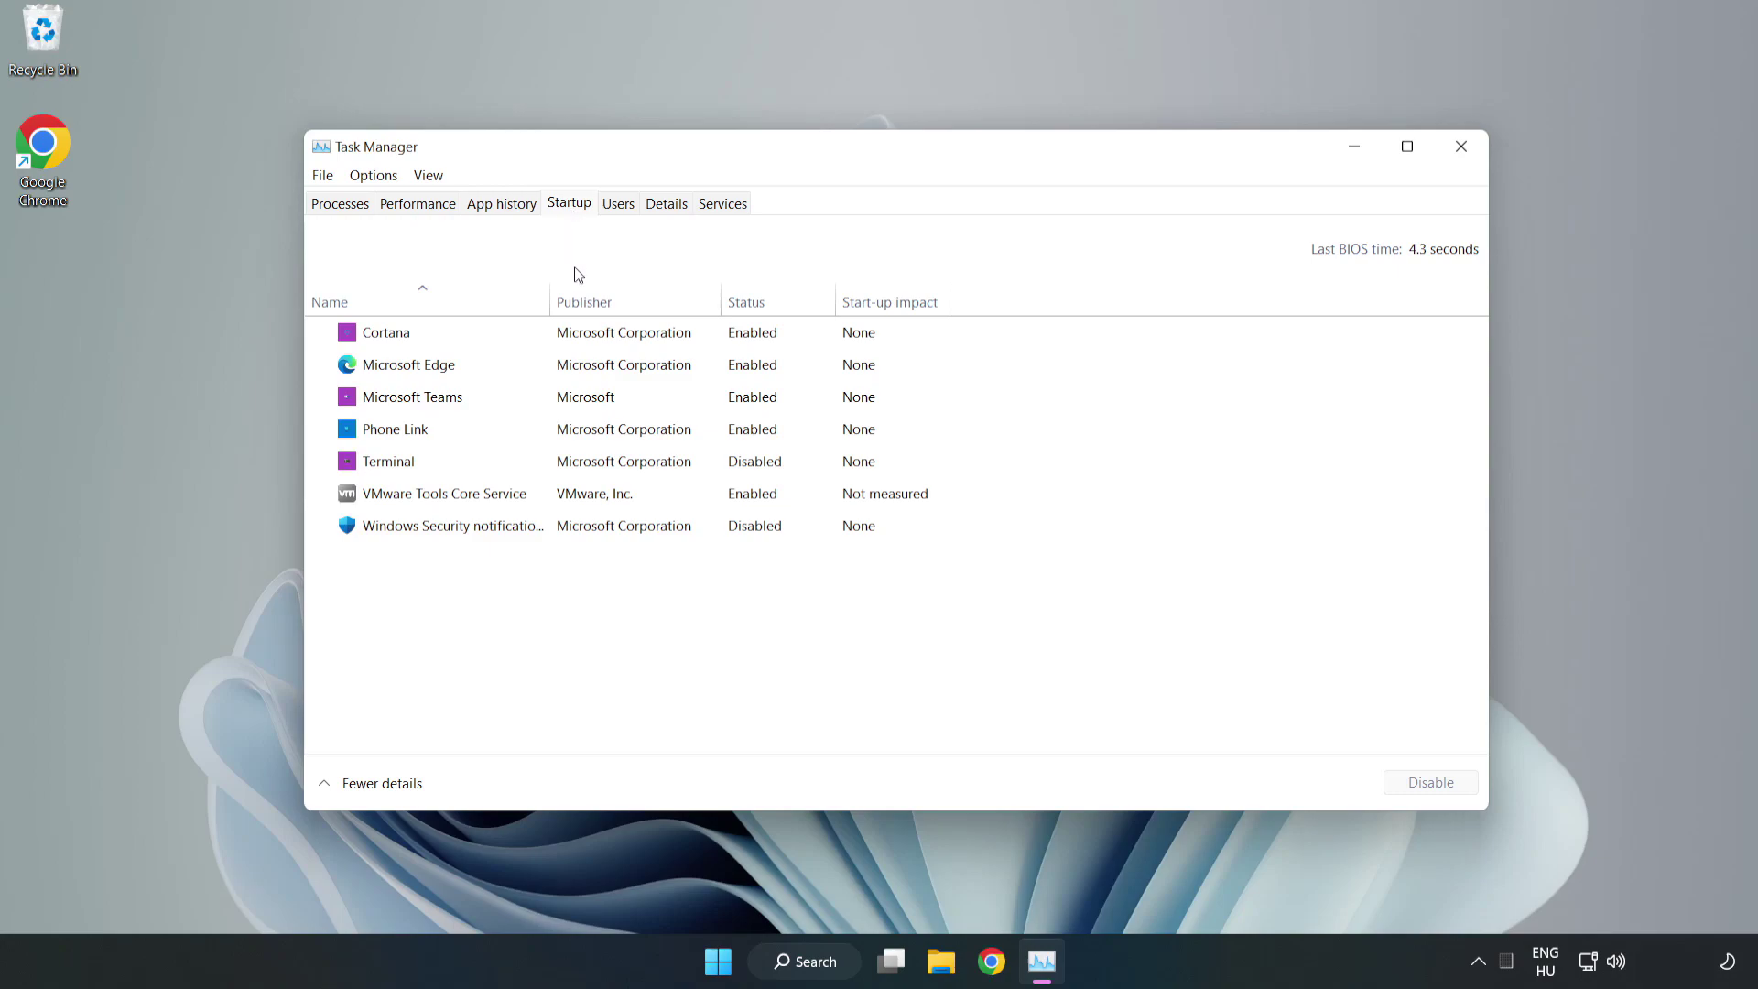
left_click(605, 343)
left_click(1405, 780)
left_click(765, 364)
left_click(1418, 784)
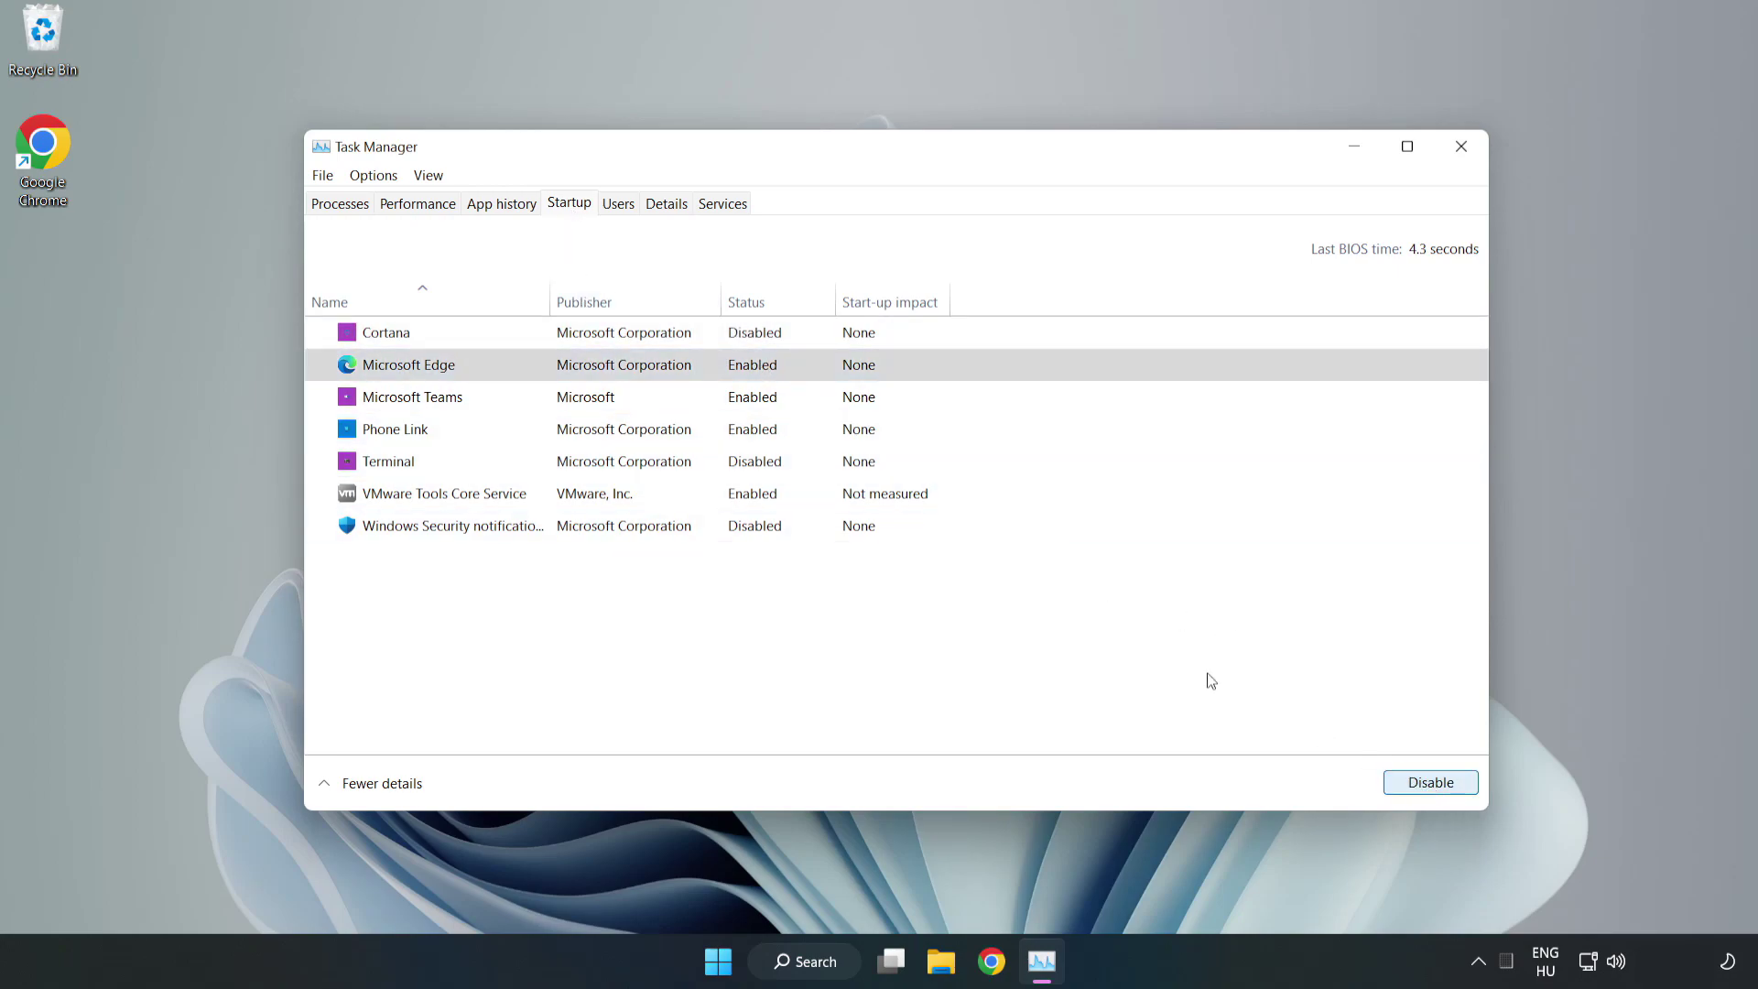
left_click(602, 397)
left_click(1425, 787)
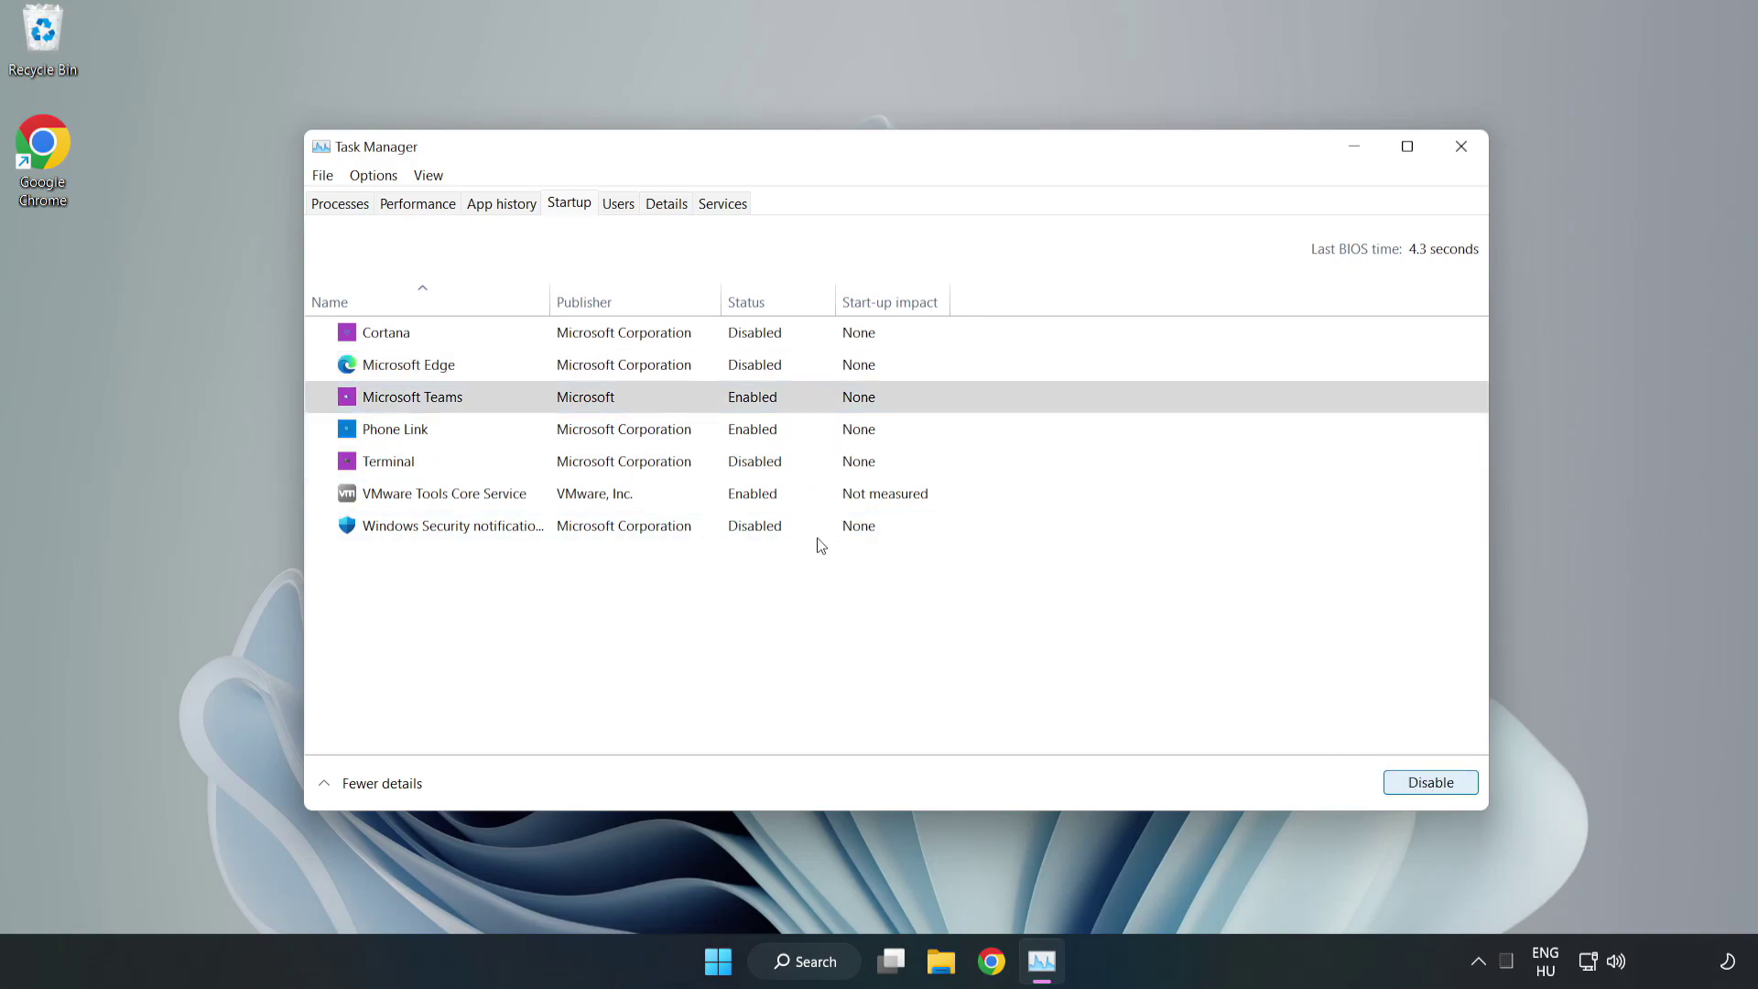
left_click(593, 434)
left_click(1458, 793)
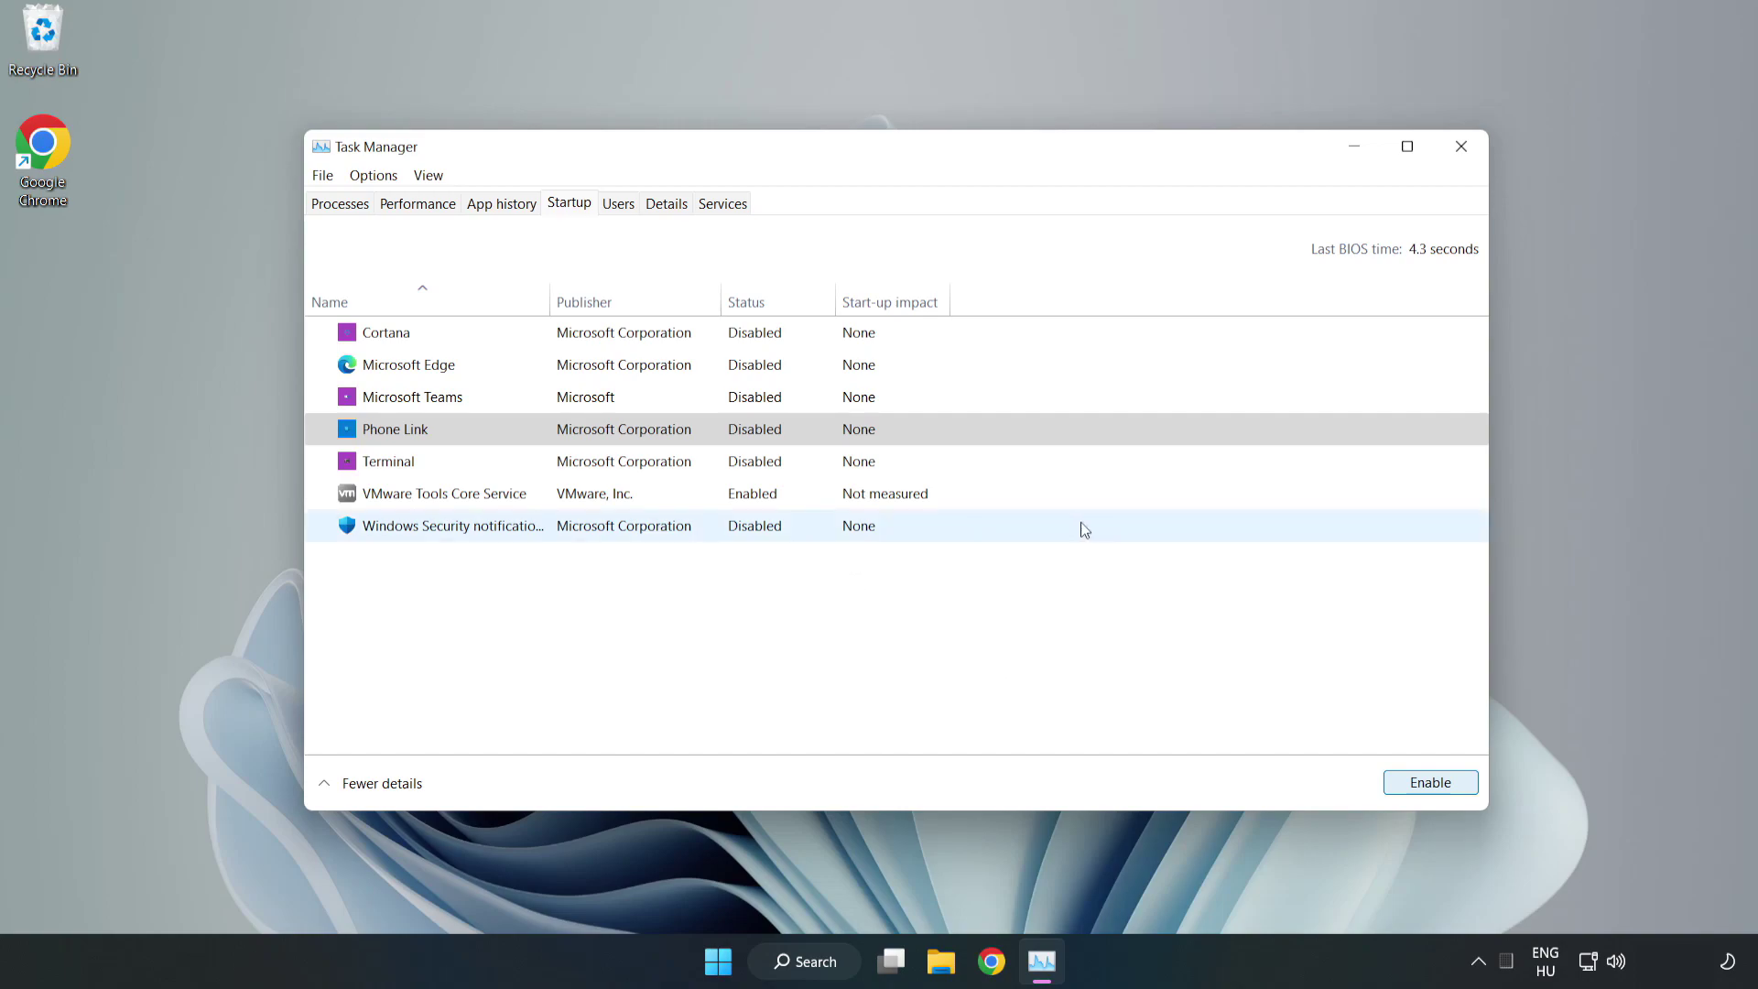
left_click(1462, 149)
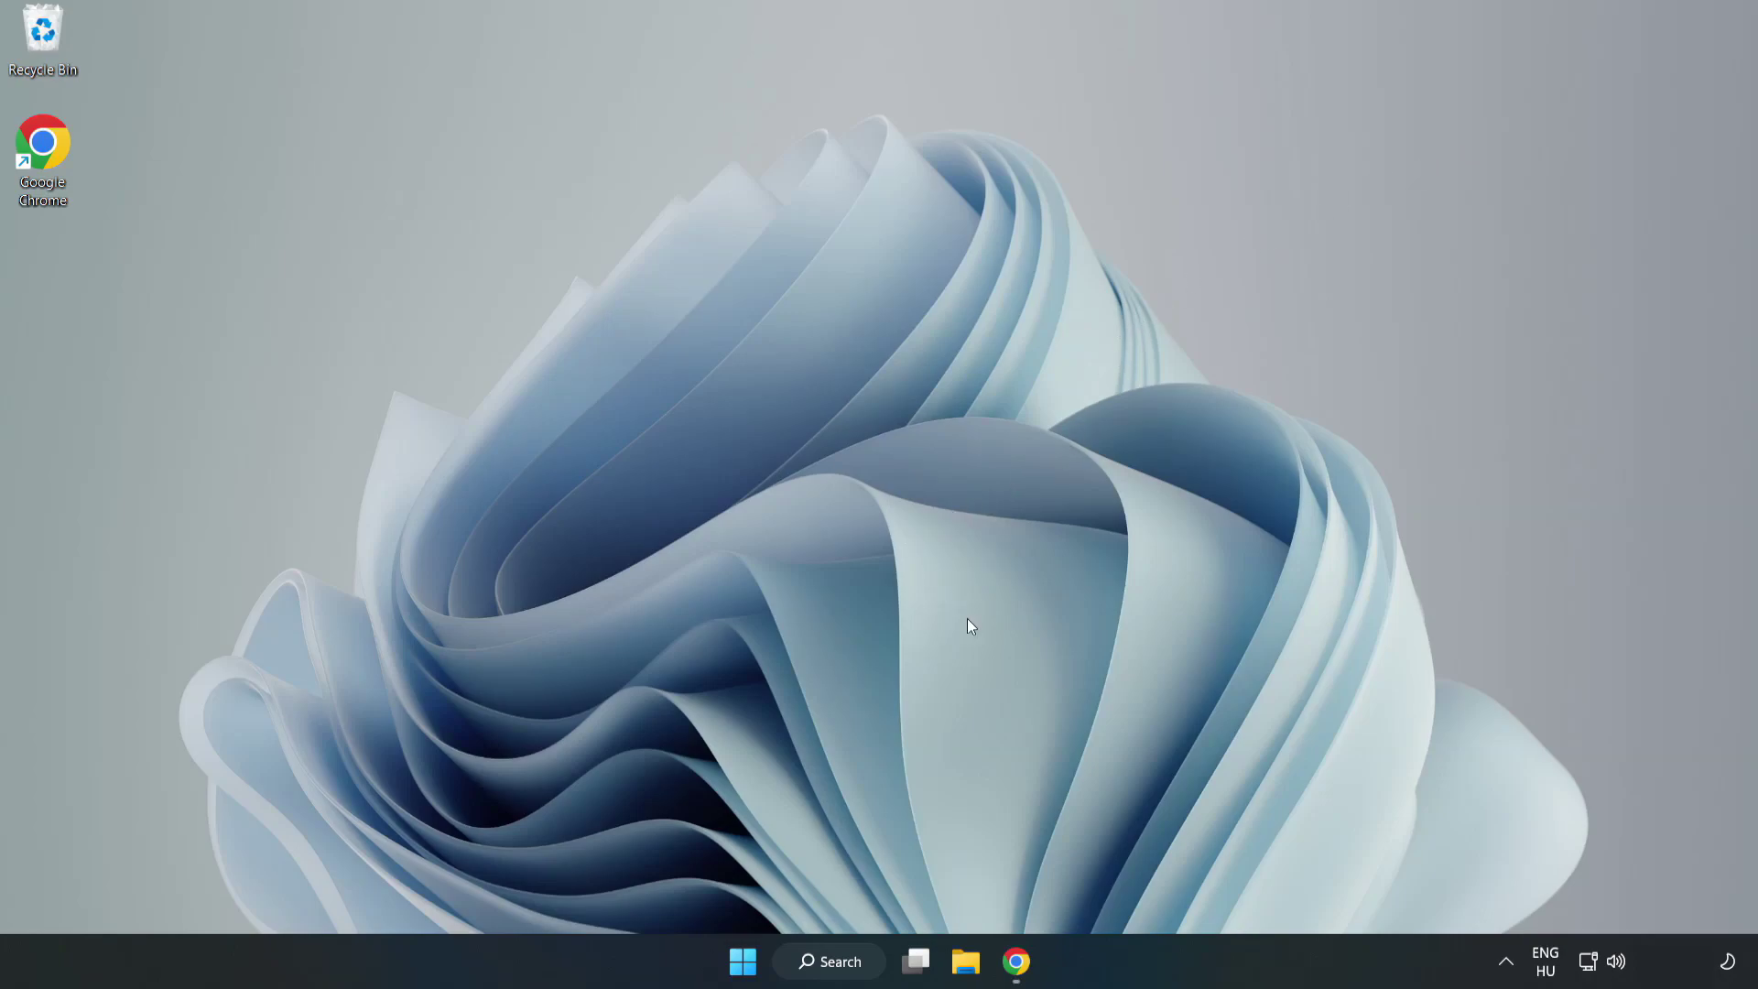
- Switch to Chrome and download the English DirectX End-User Runtime Web Installer from the Microsoft Download Center page
left_click(1016, 976)
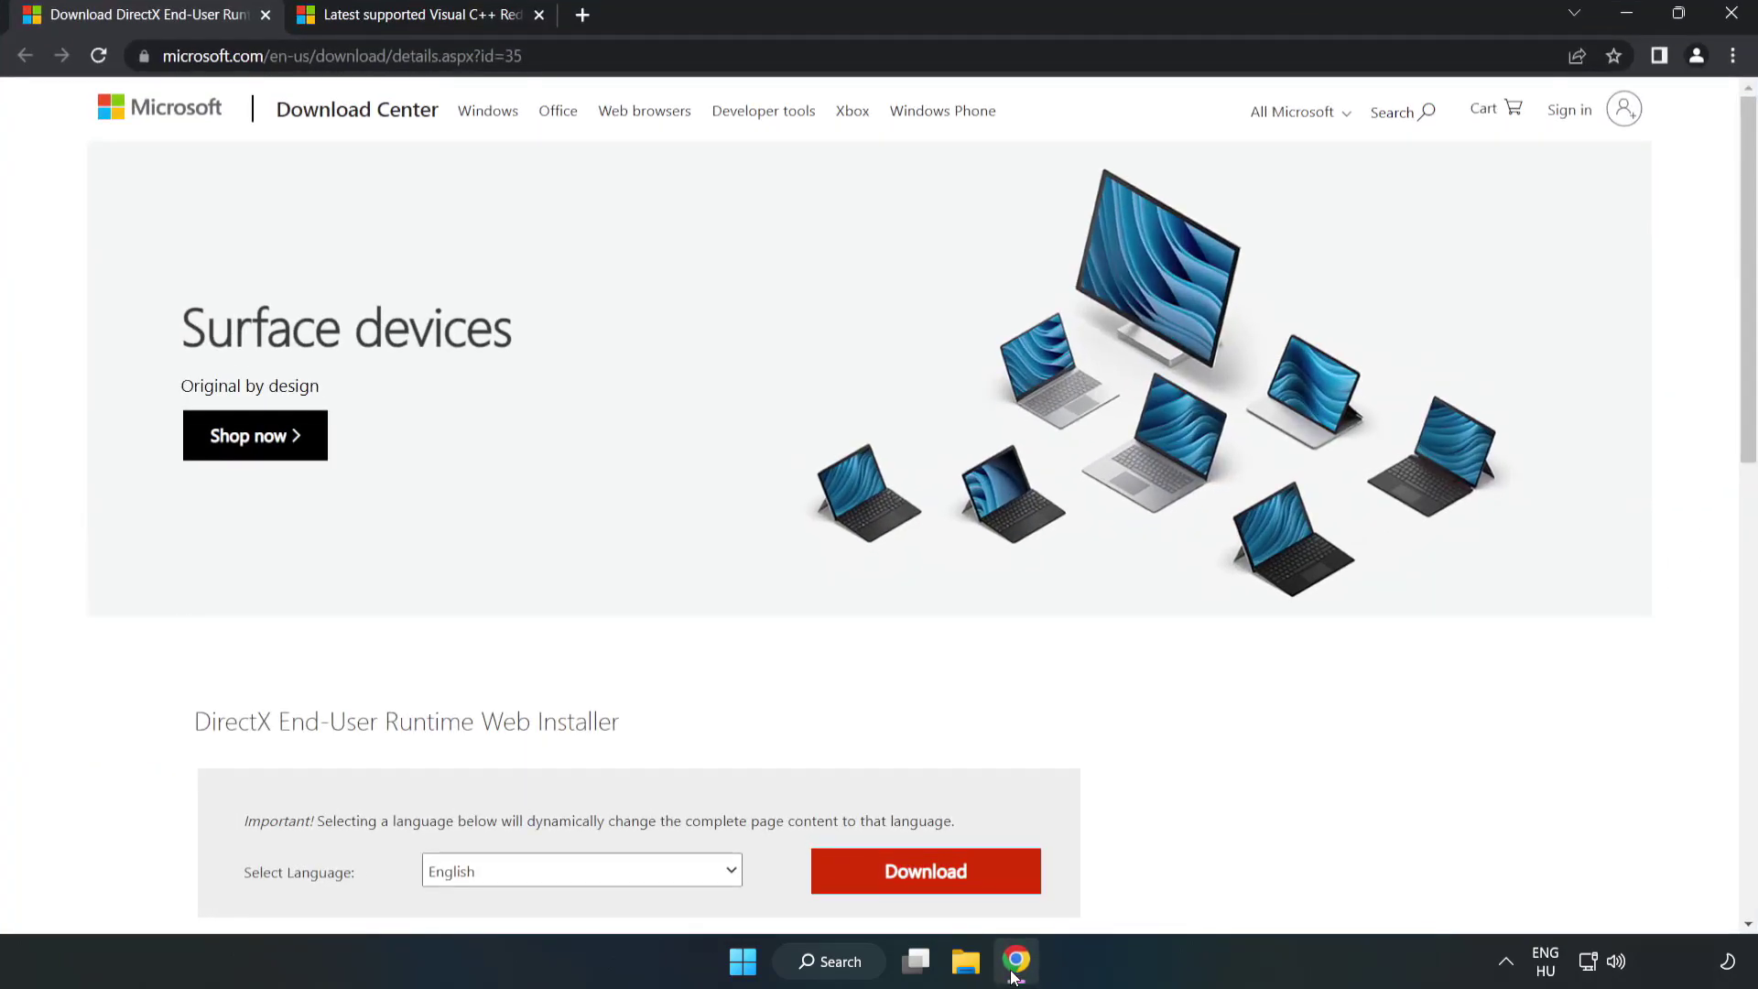
left_click(646, 55)
left_click(647, 55)
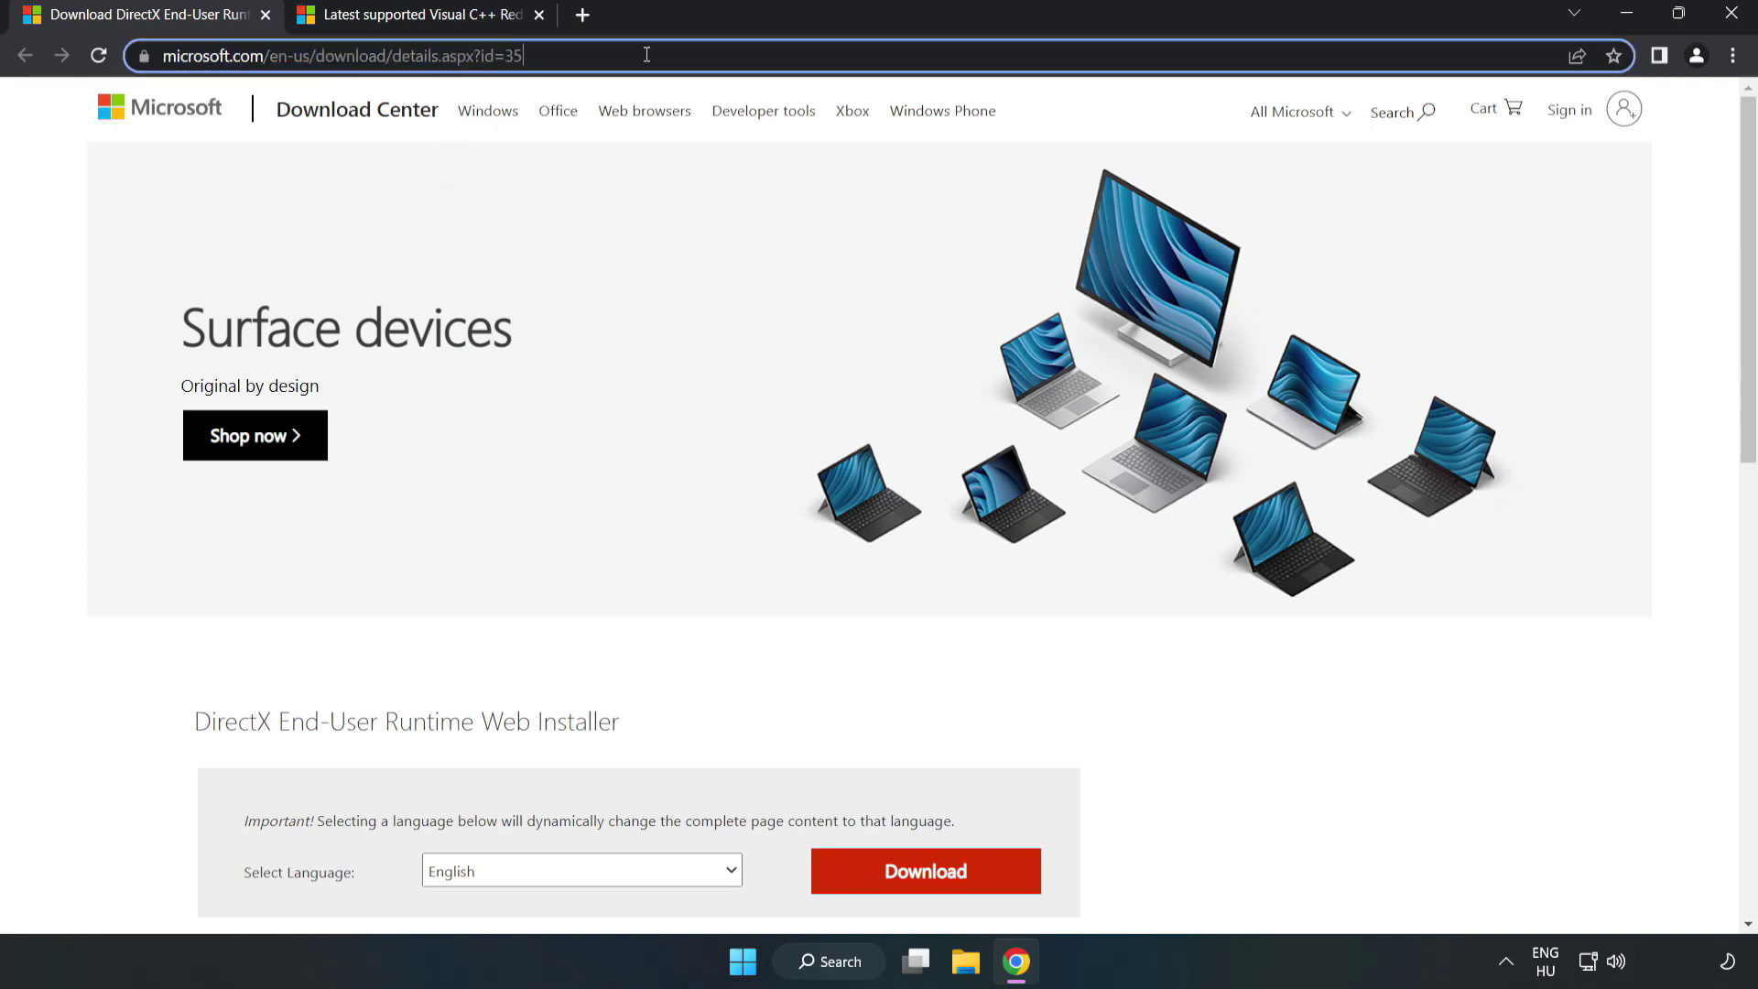
left_click(73, 210)
scroll(73, 209, "down", 3)
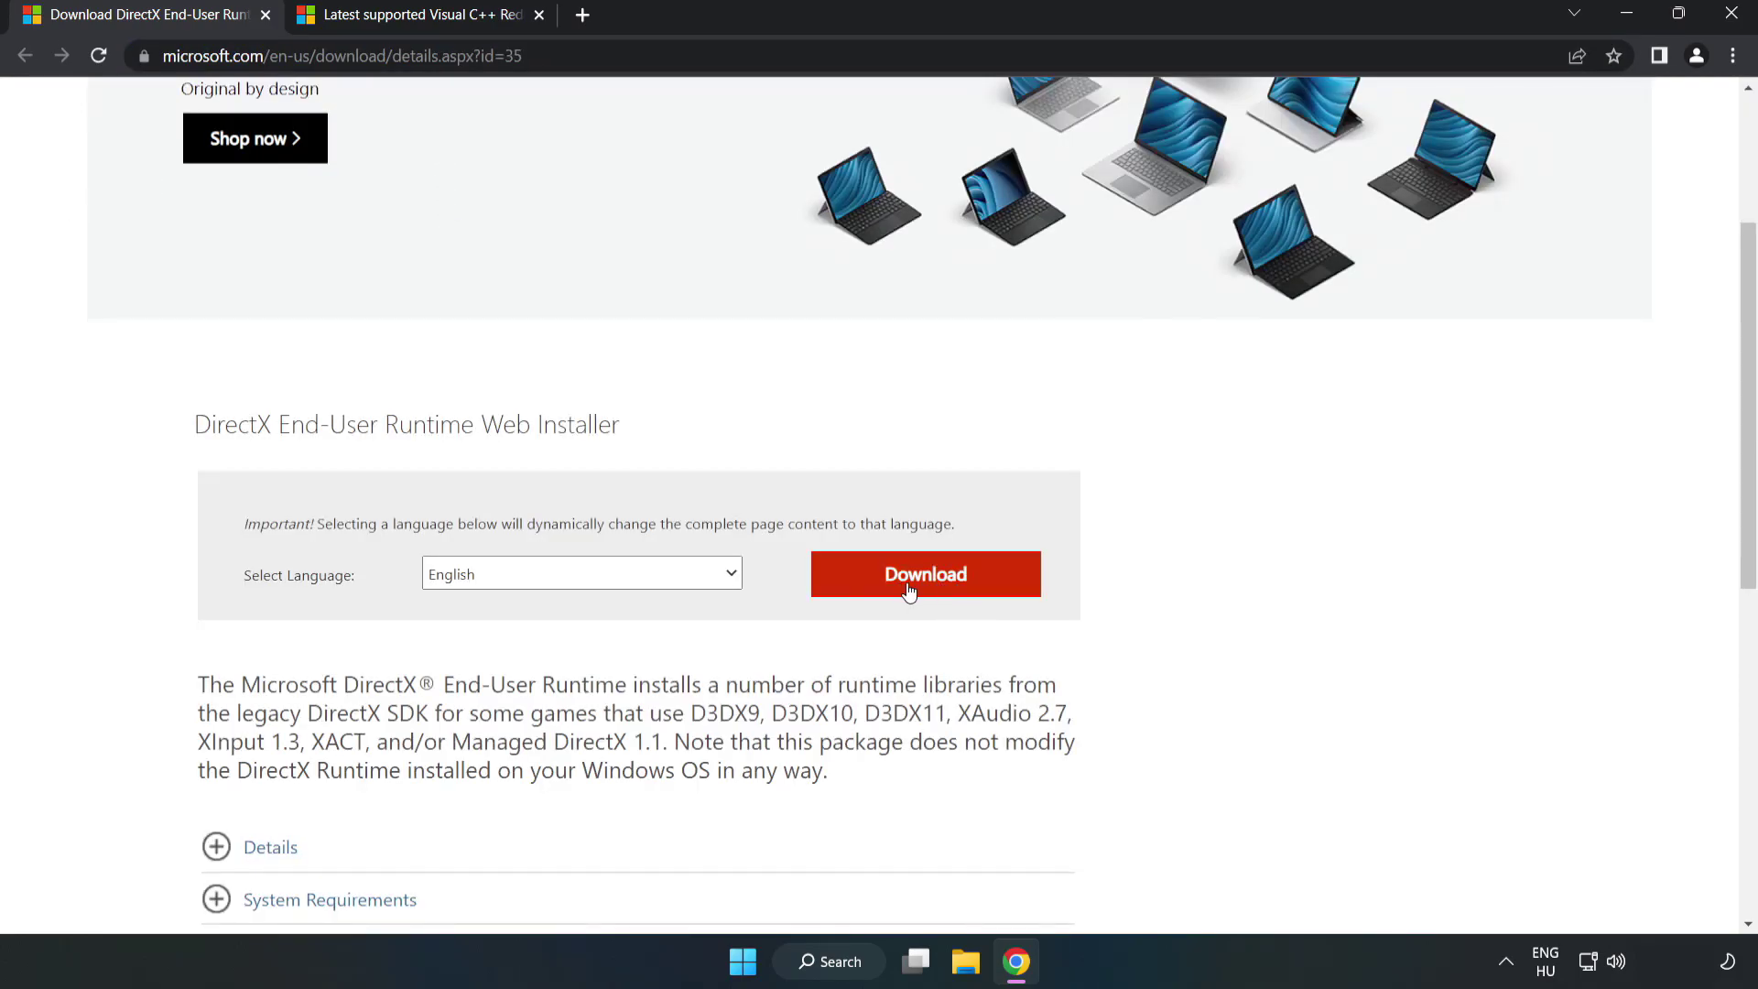
left_click(934, 590)
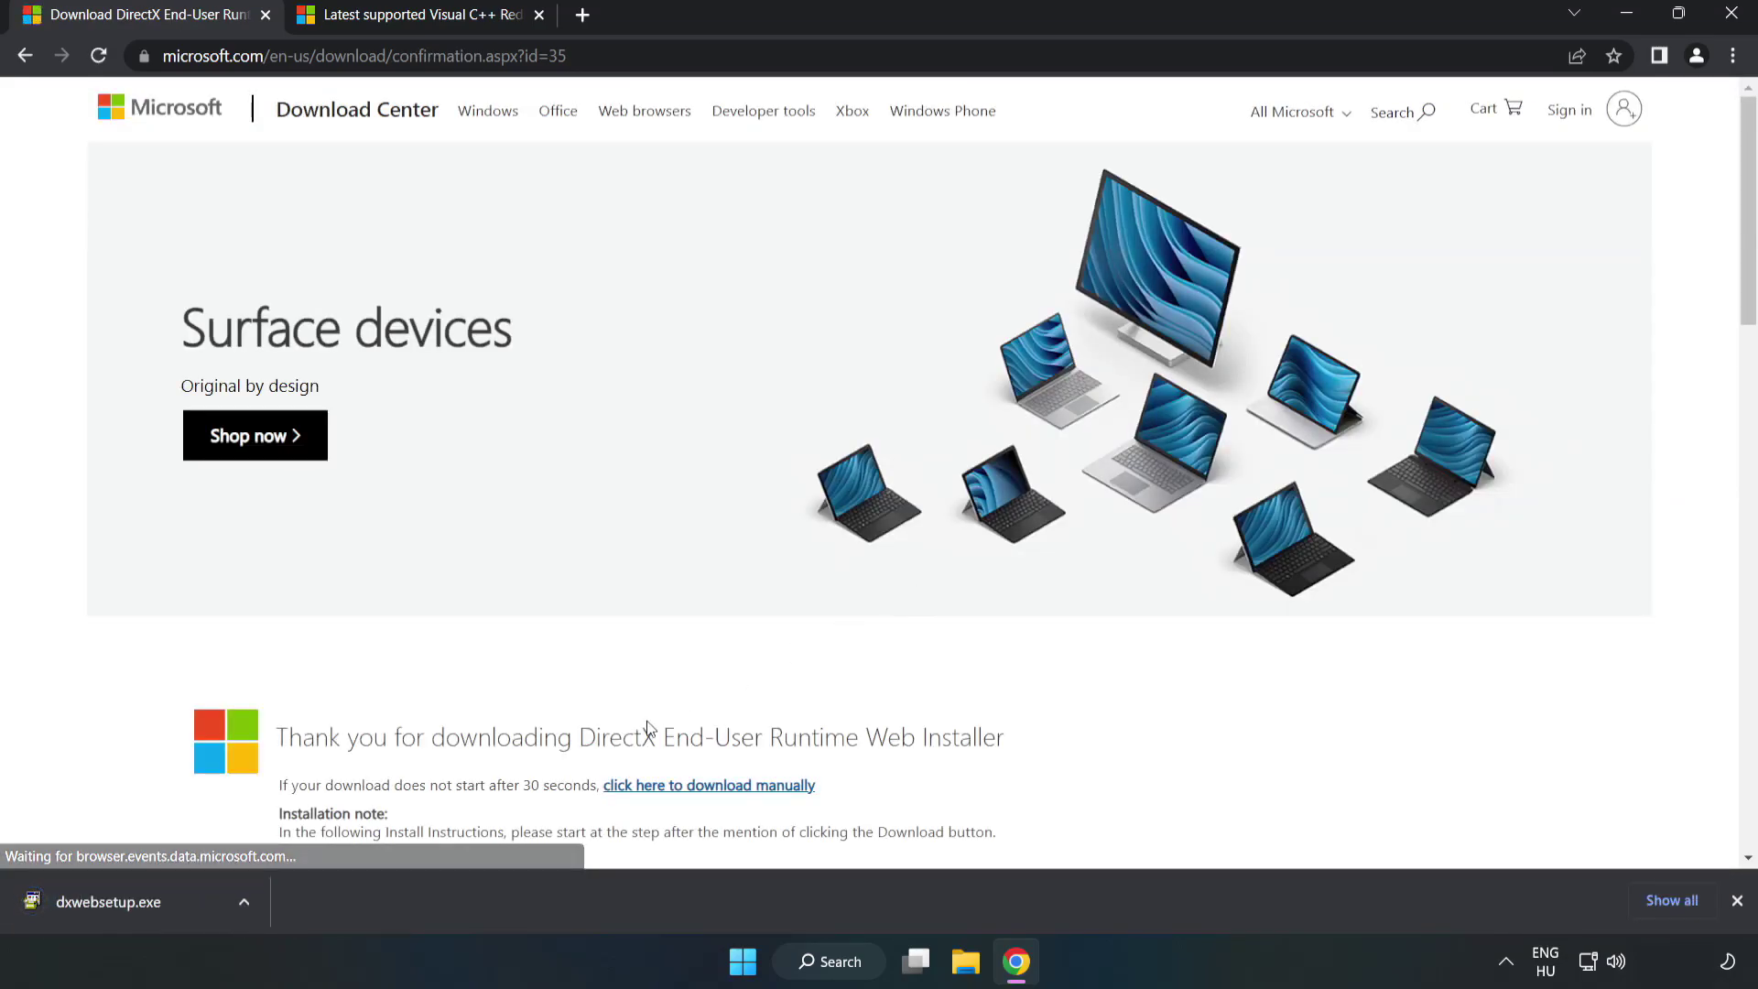
- Run dxwebsetup.exe, accept the license agreement and go through the DirectX setup wizard to the finish
left_click(129, 903)
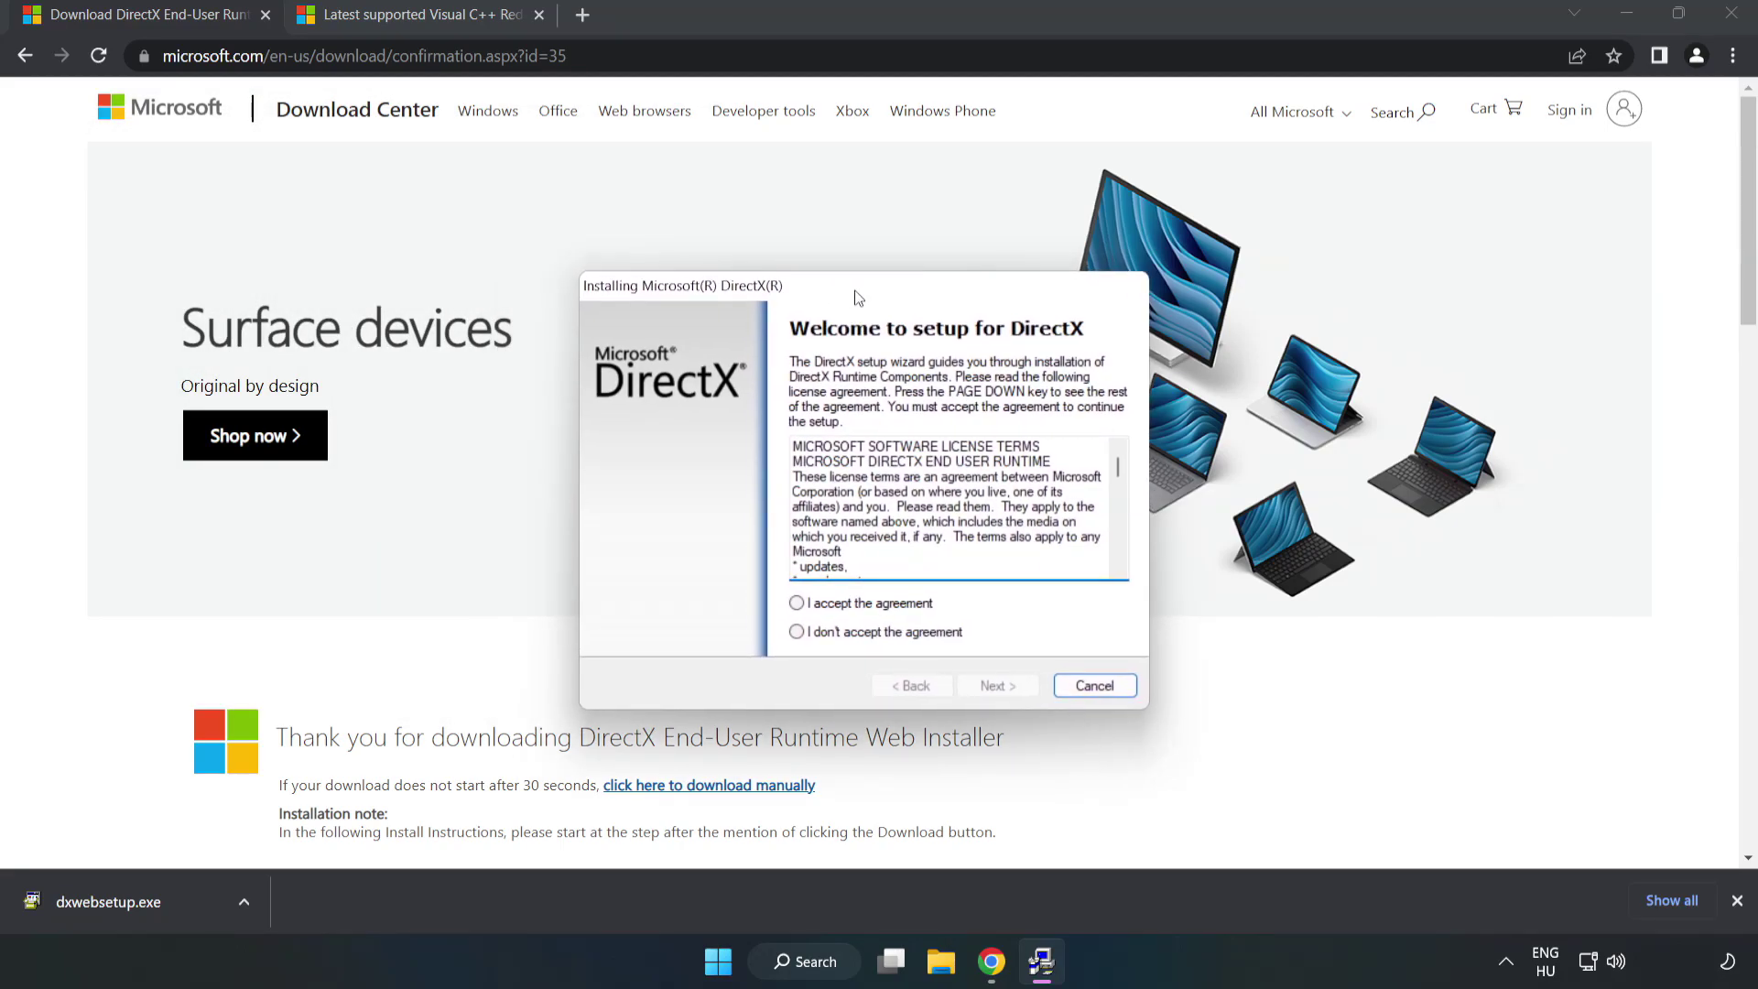
left_click_drag(1120, 469, 1104, 574)
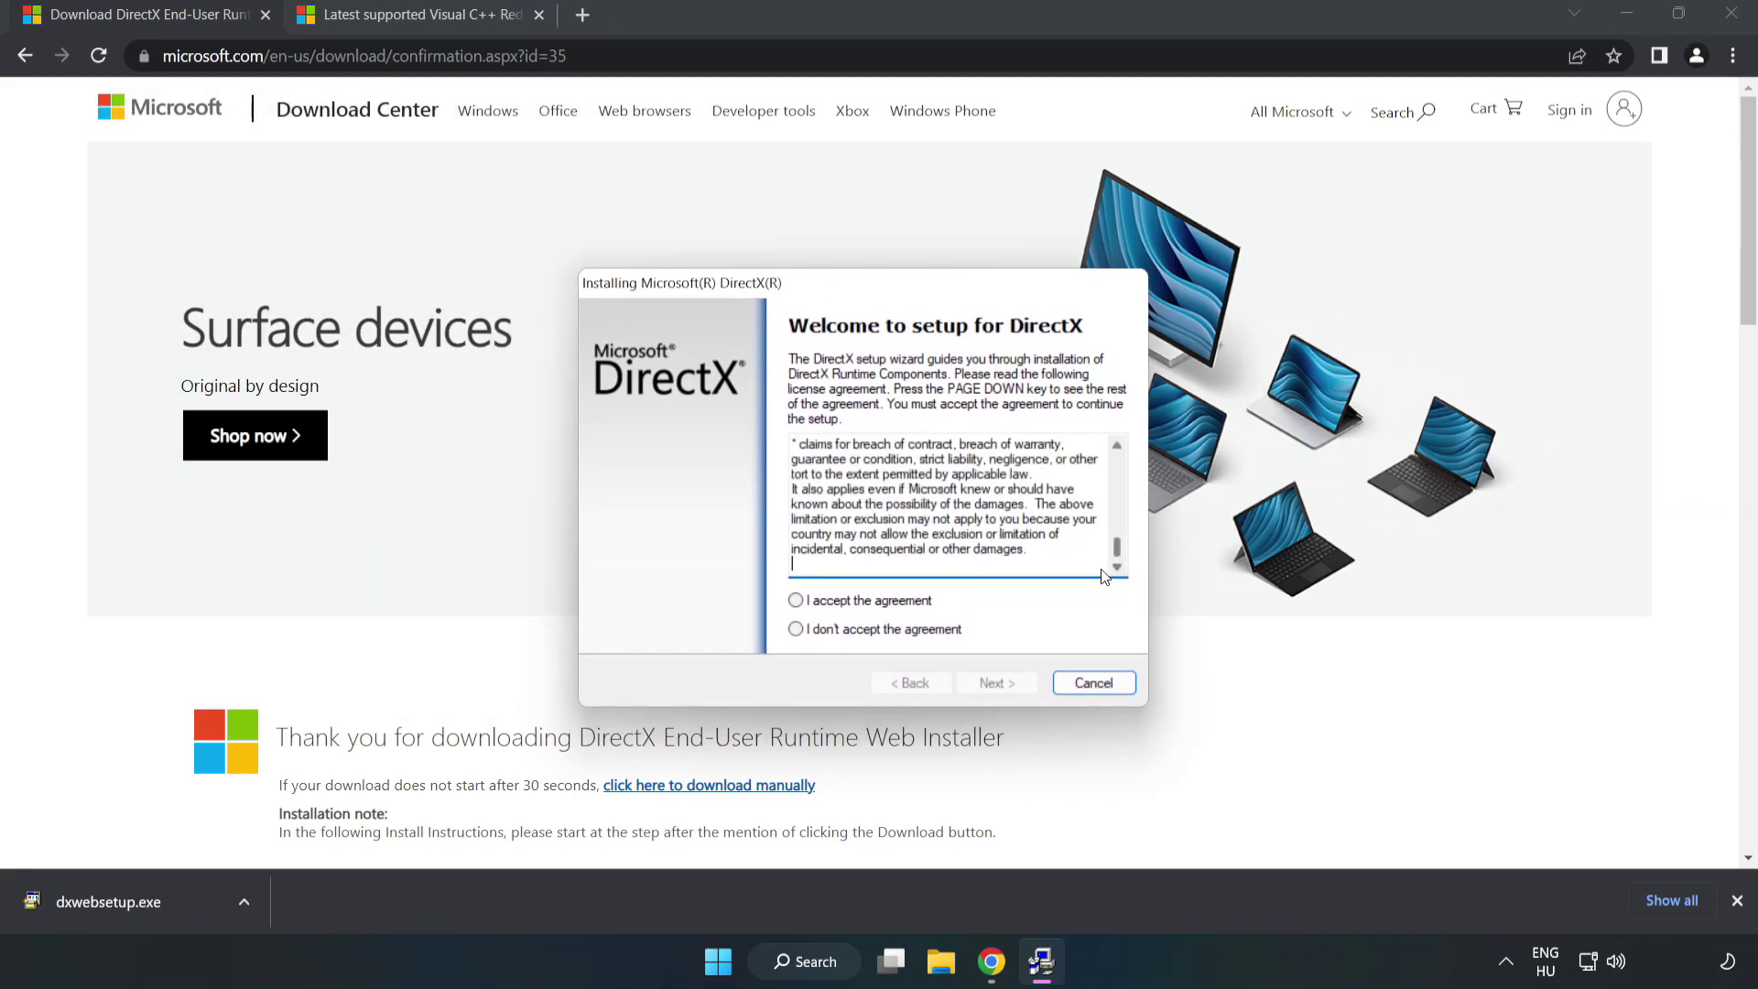
left_click(812, 602)
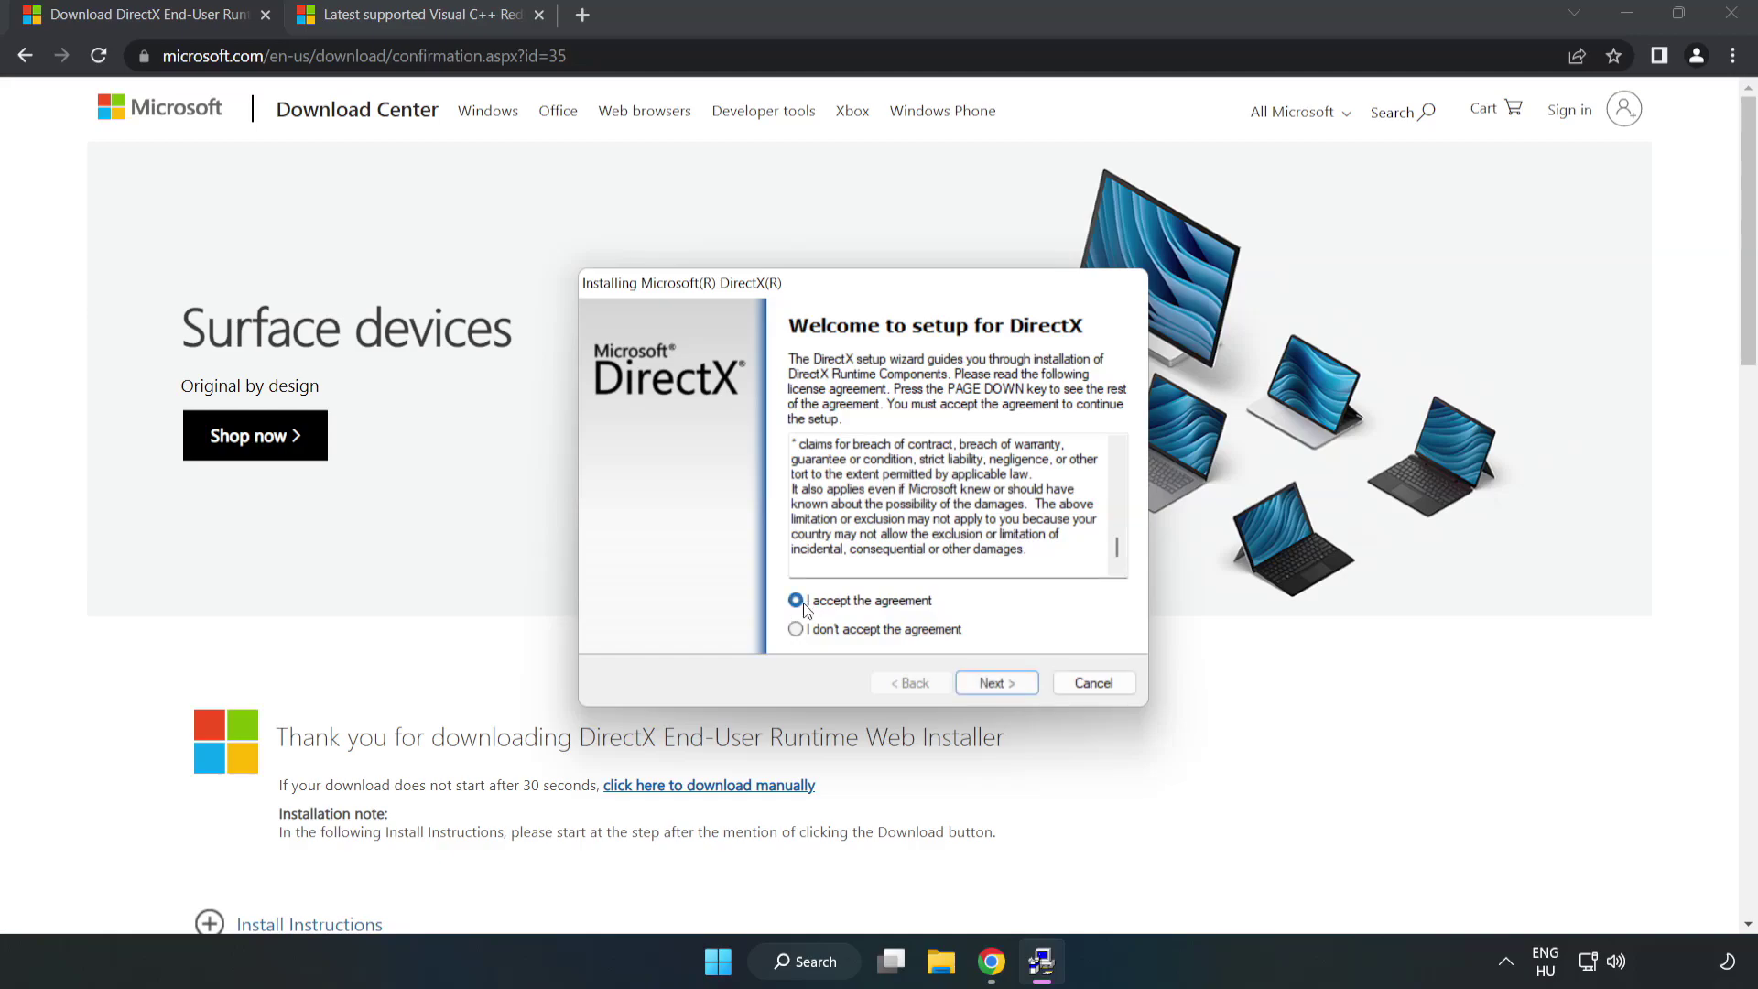
left_click(1004, 688)
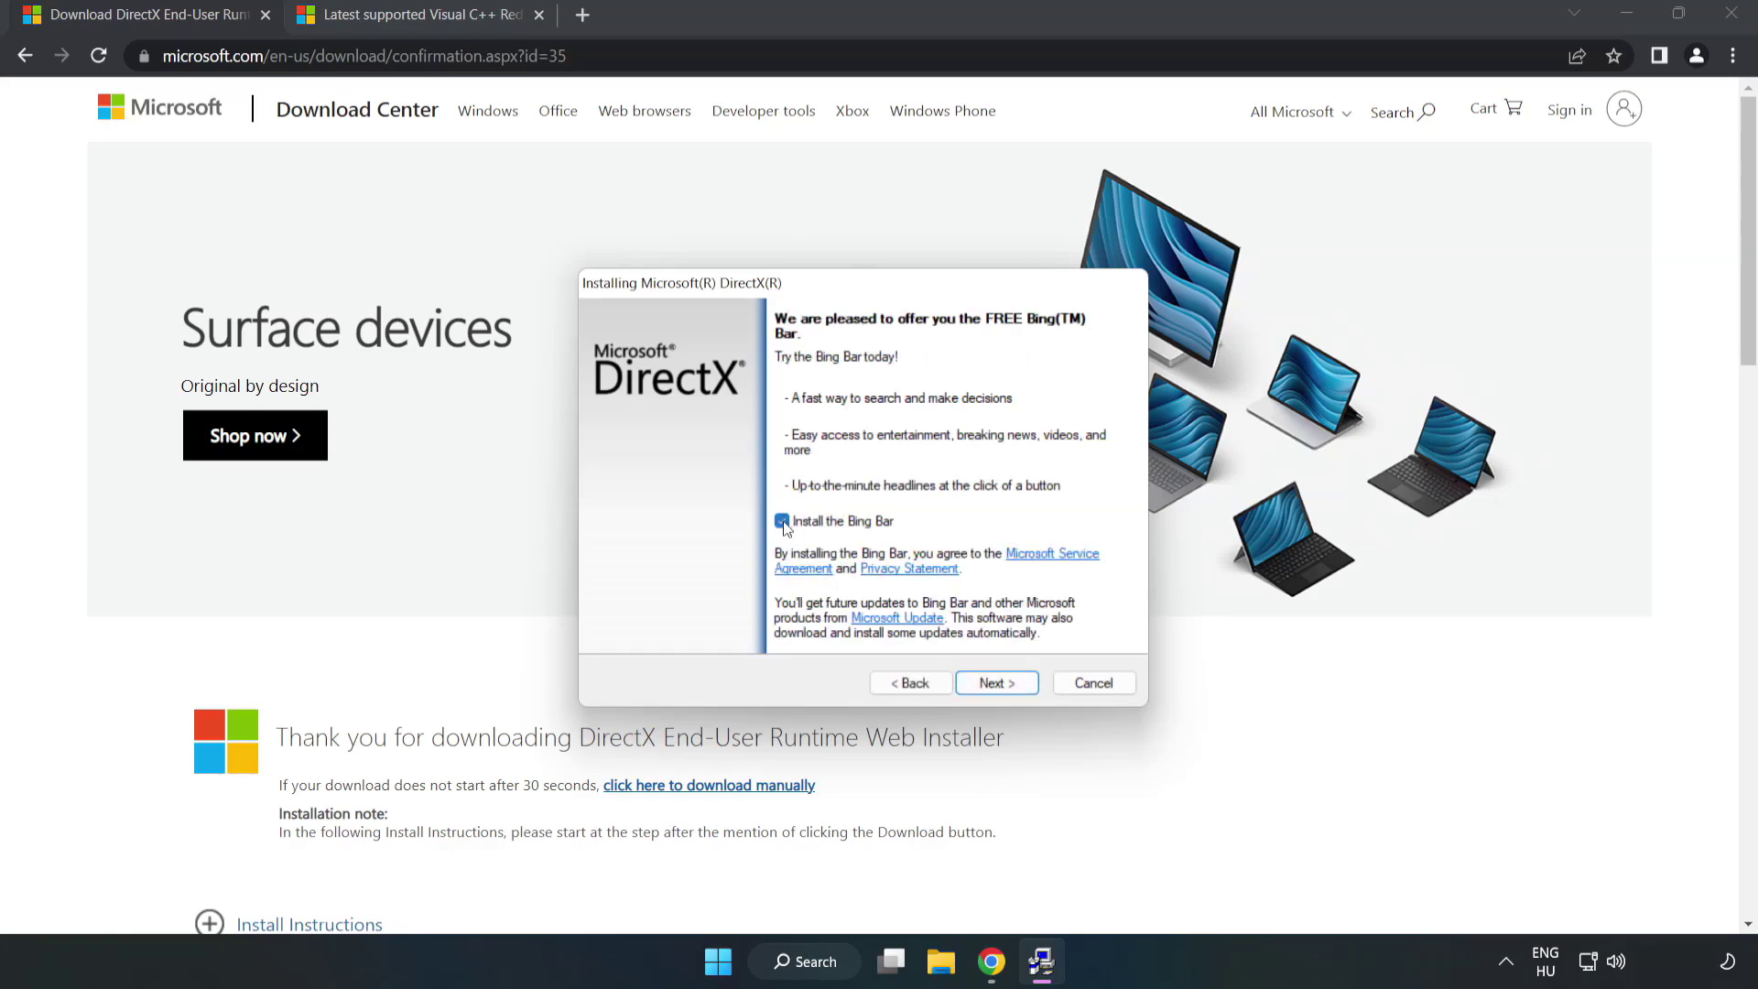
left_click(992, 683)
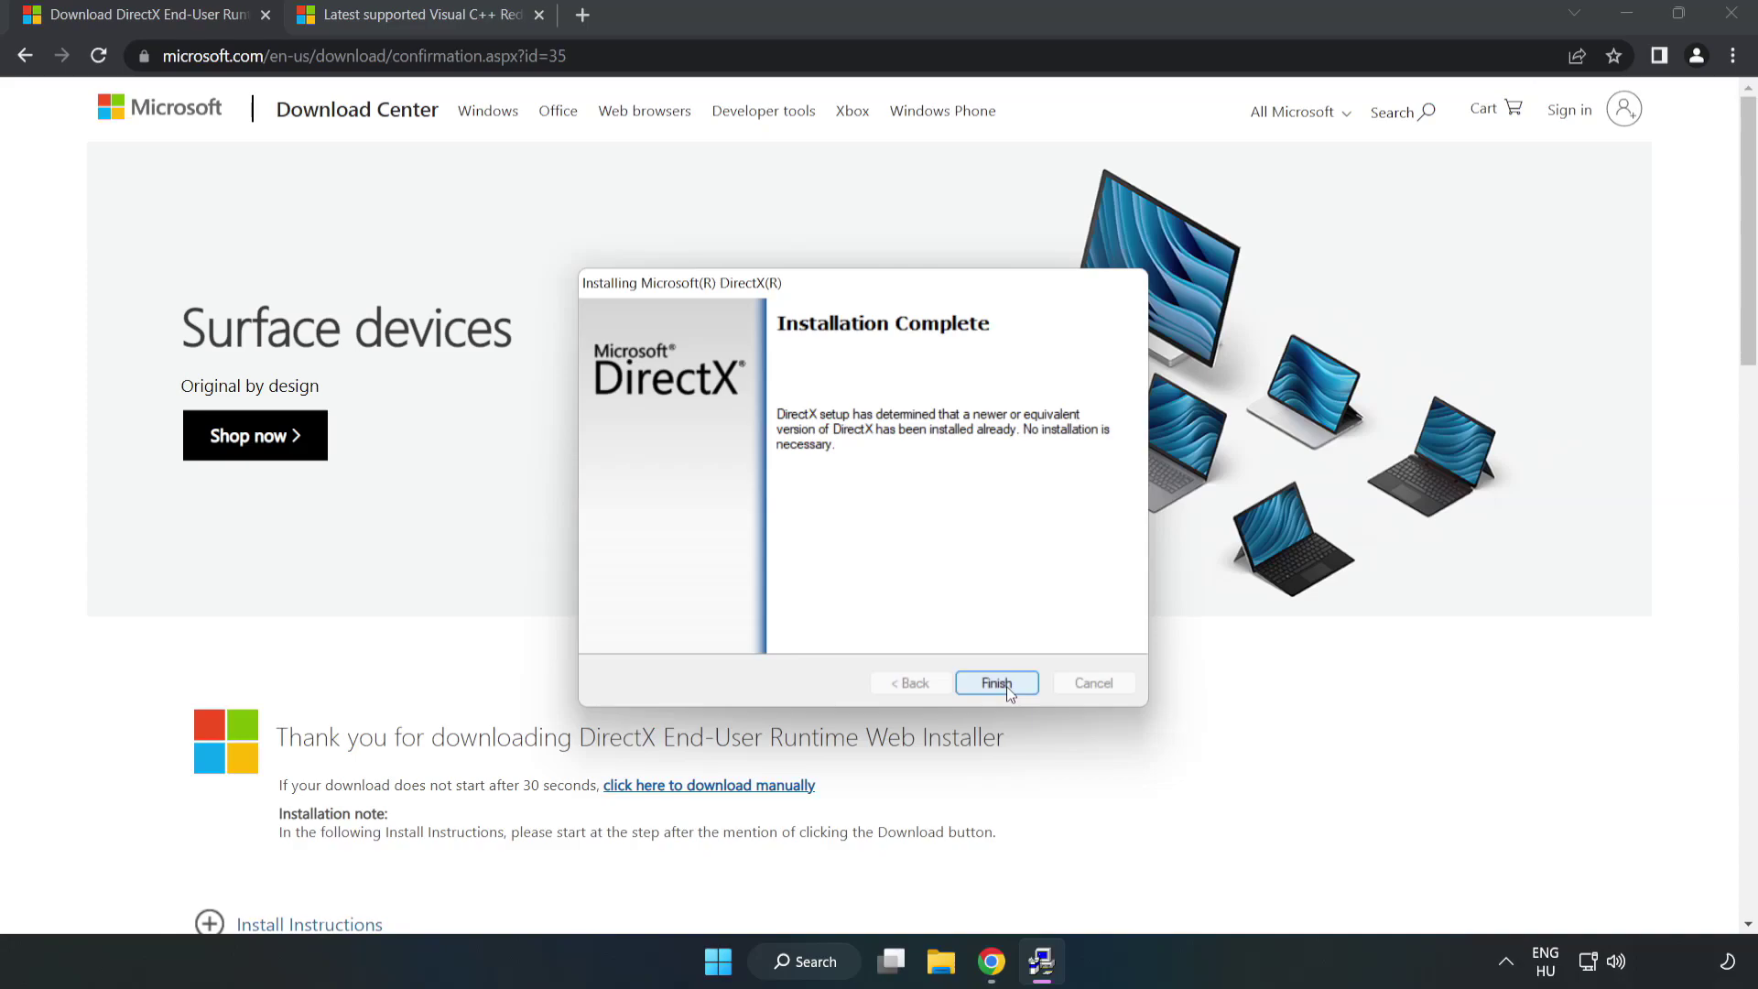
left_click(1007, 685)
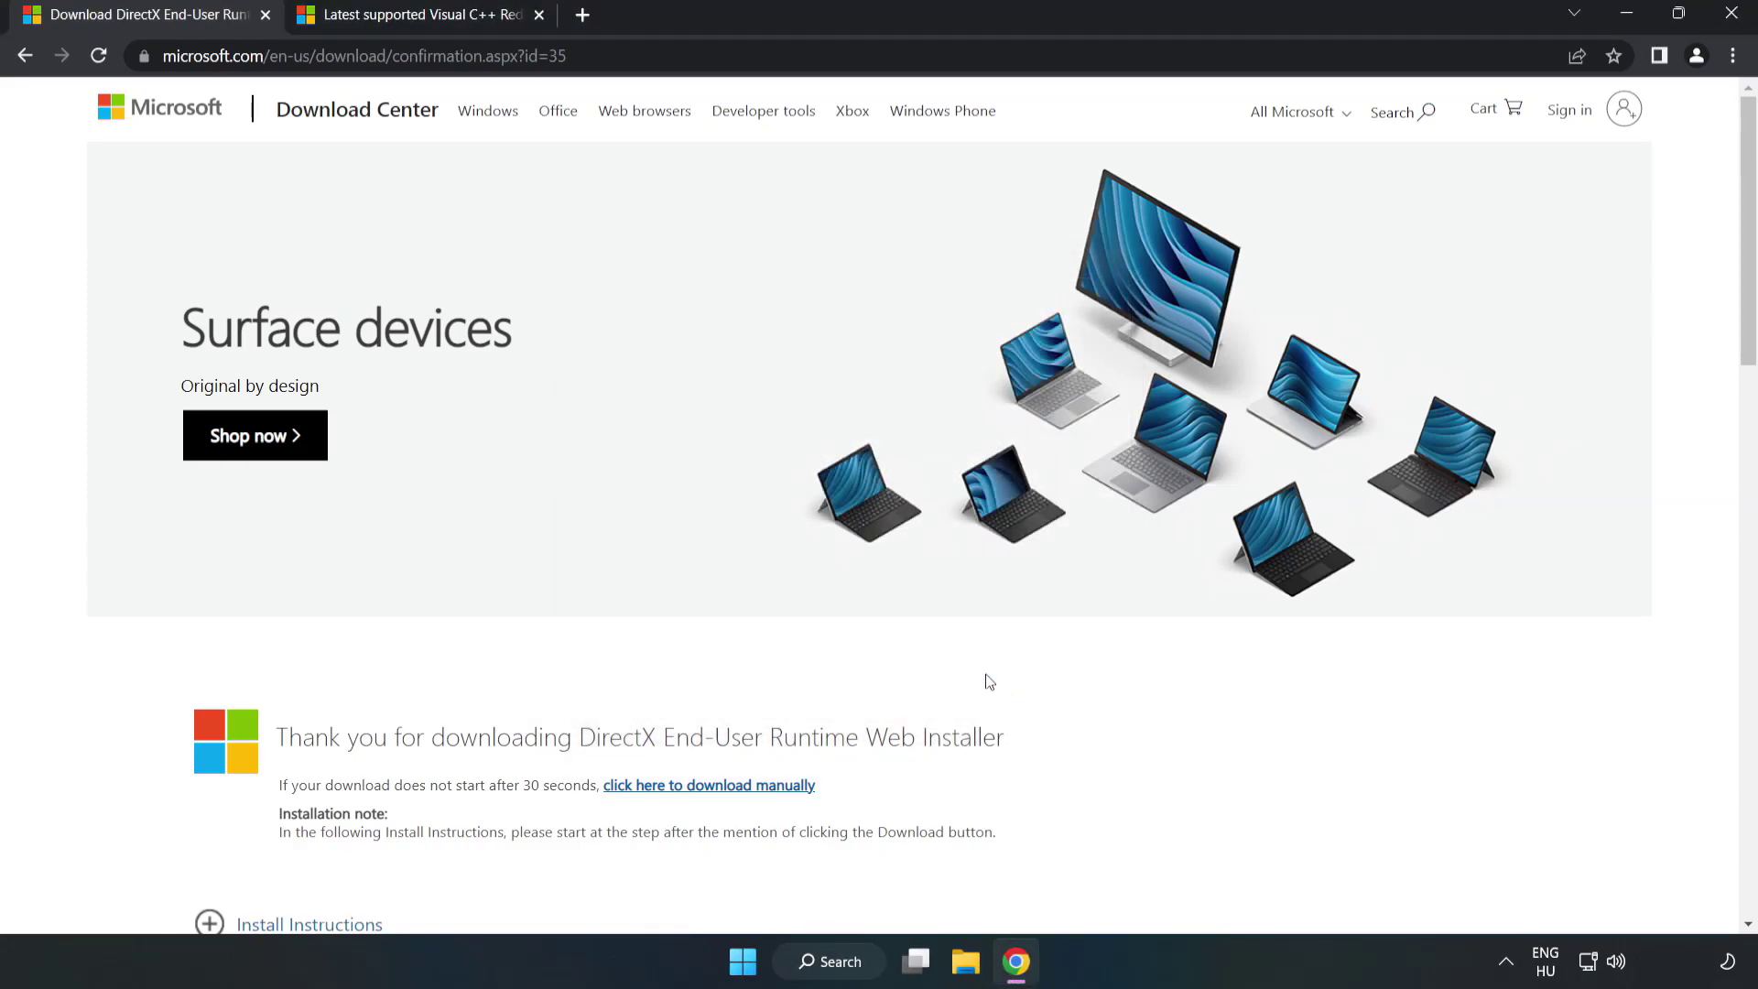
- Close the DirectX page and download the ARM64, X86 and X64 Visual C++ Redistributables for Visual Studio 2015, 2017, 2019 and 2022
left_click(265, 16)
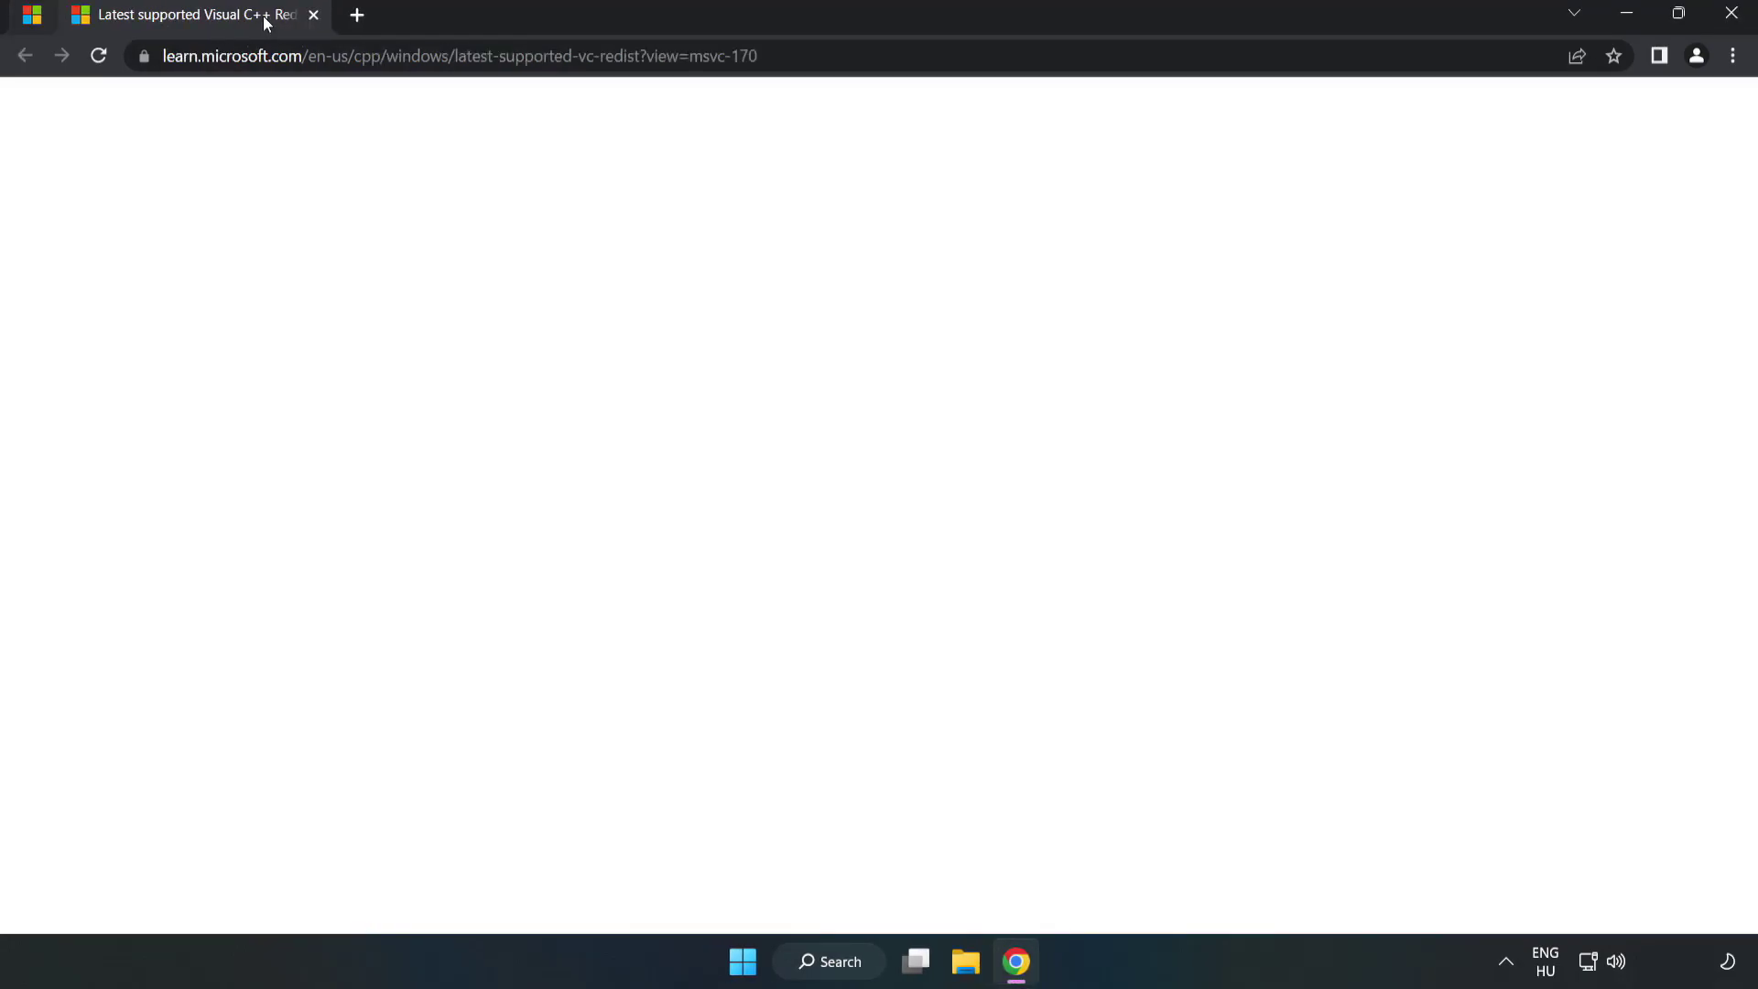
mouse_move(882, 56)
left_mouse_down()
mouse_move(165, 56)
mouse_move(882, 56)
left_mouse_up()
left_click(702, 328)
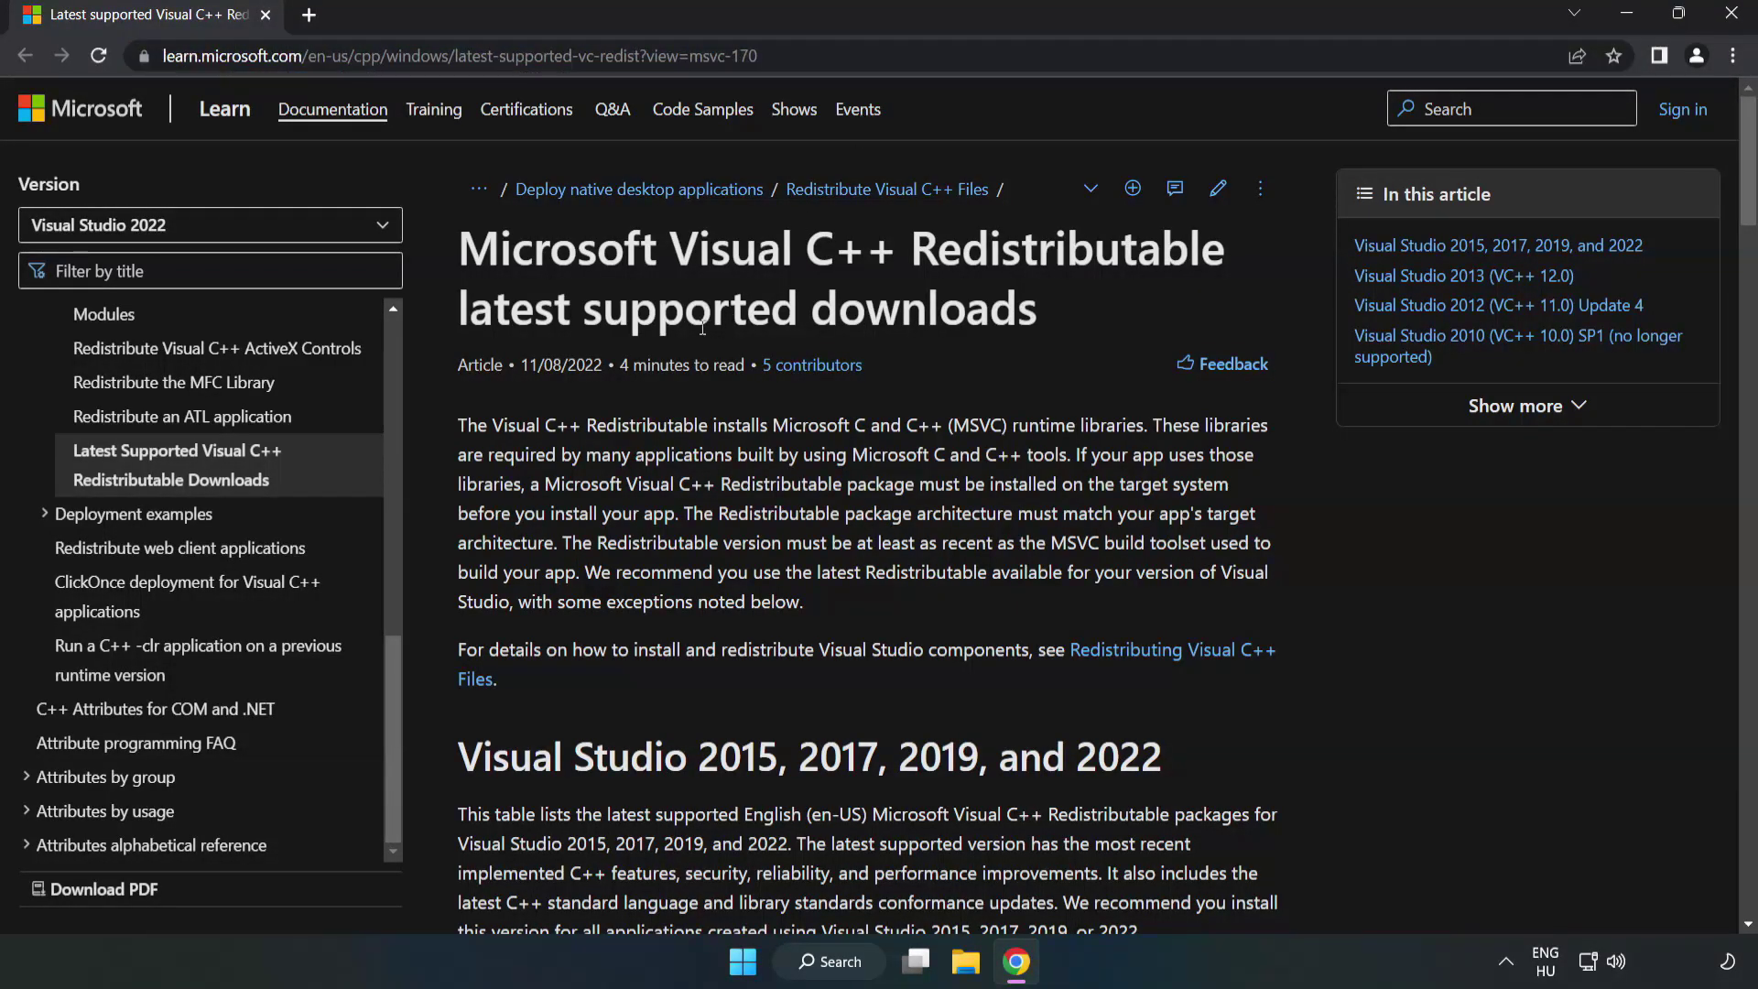
scroll(703, 328, "down", 6)
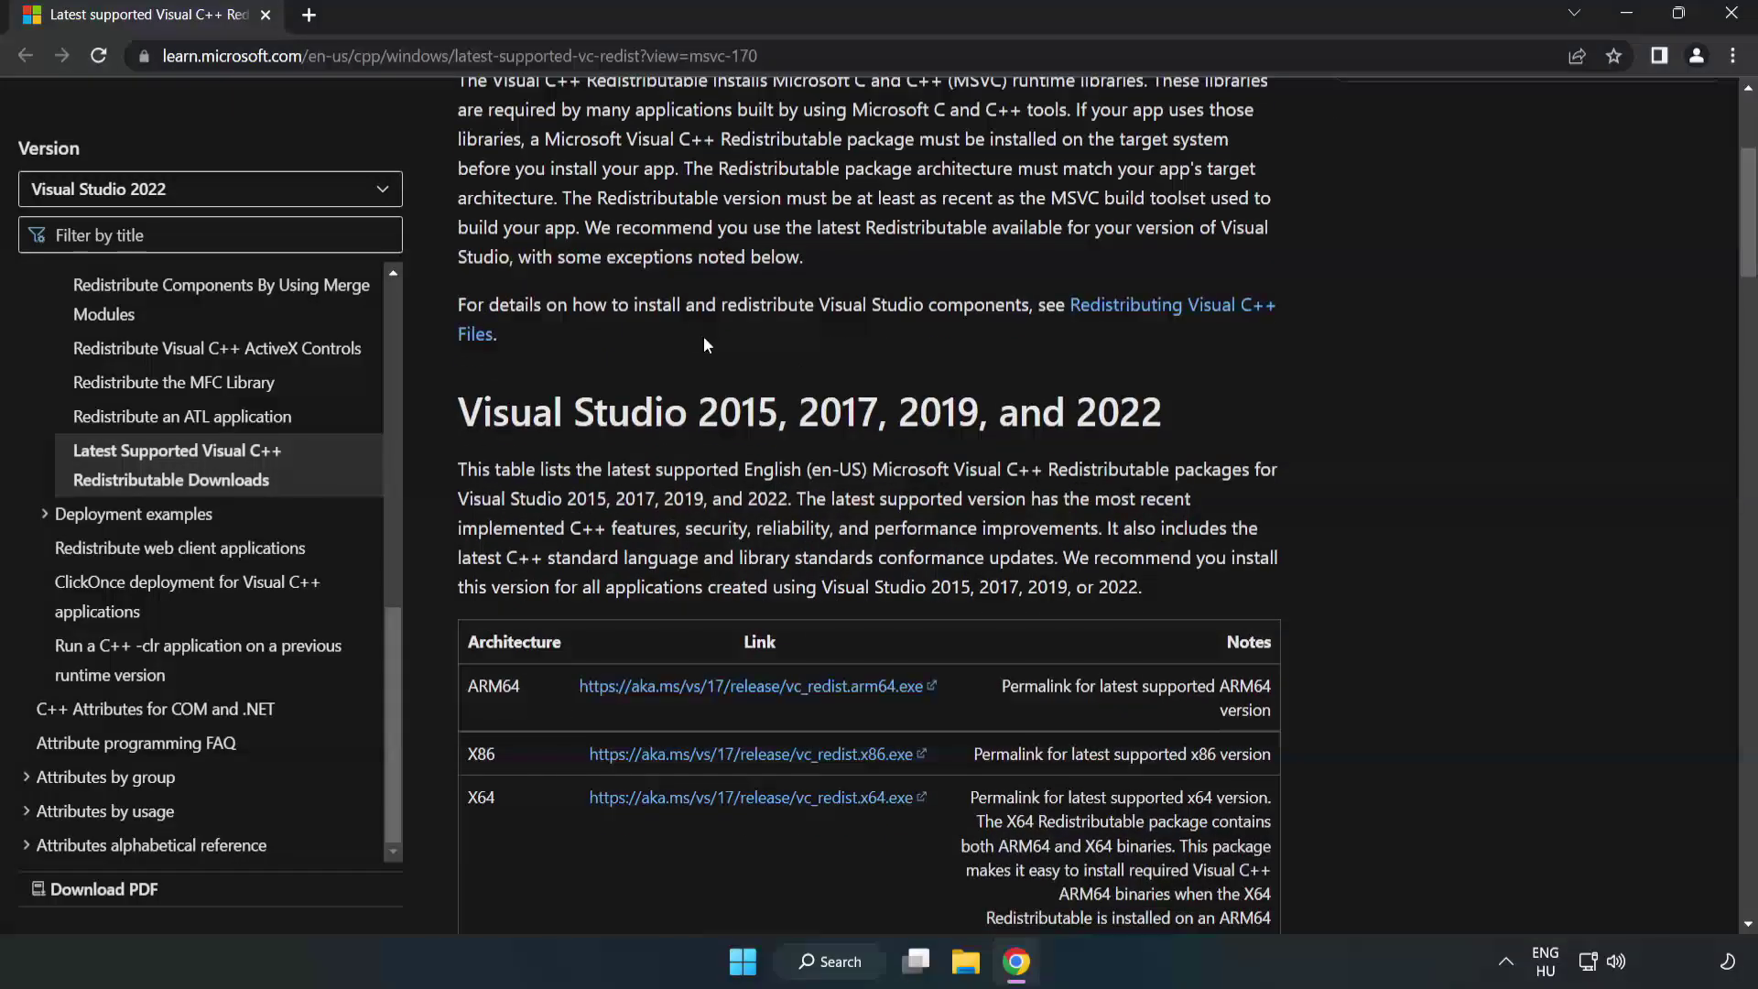
scroll(708, 343, "down", 1)
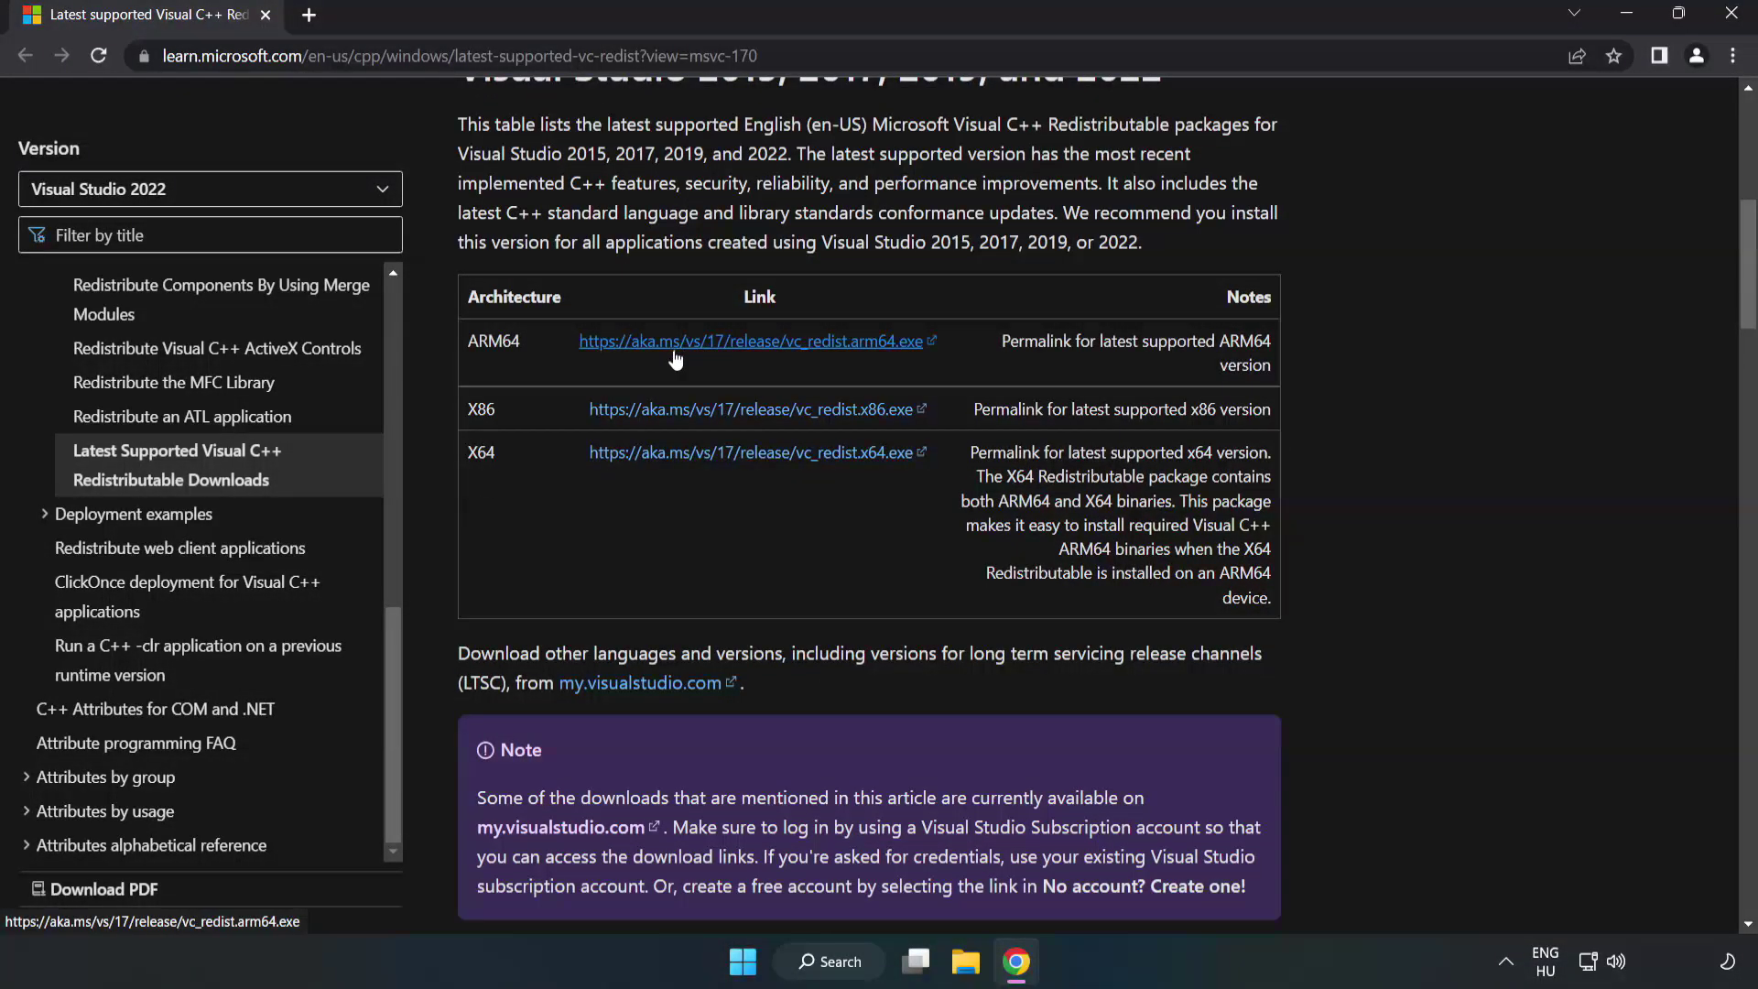
scroll(703, 350, "up", 1)
left_click_drag(454, 187, 1165, 185)
left_click(877, 346)
left_click(705, 456)
left_click(713, 526)
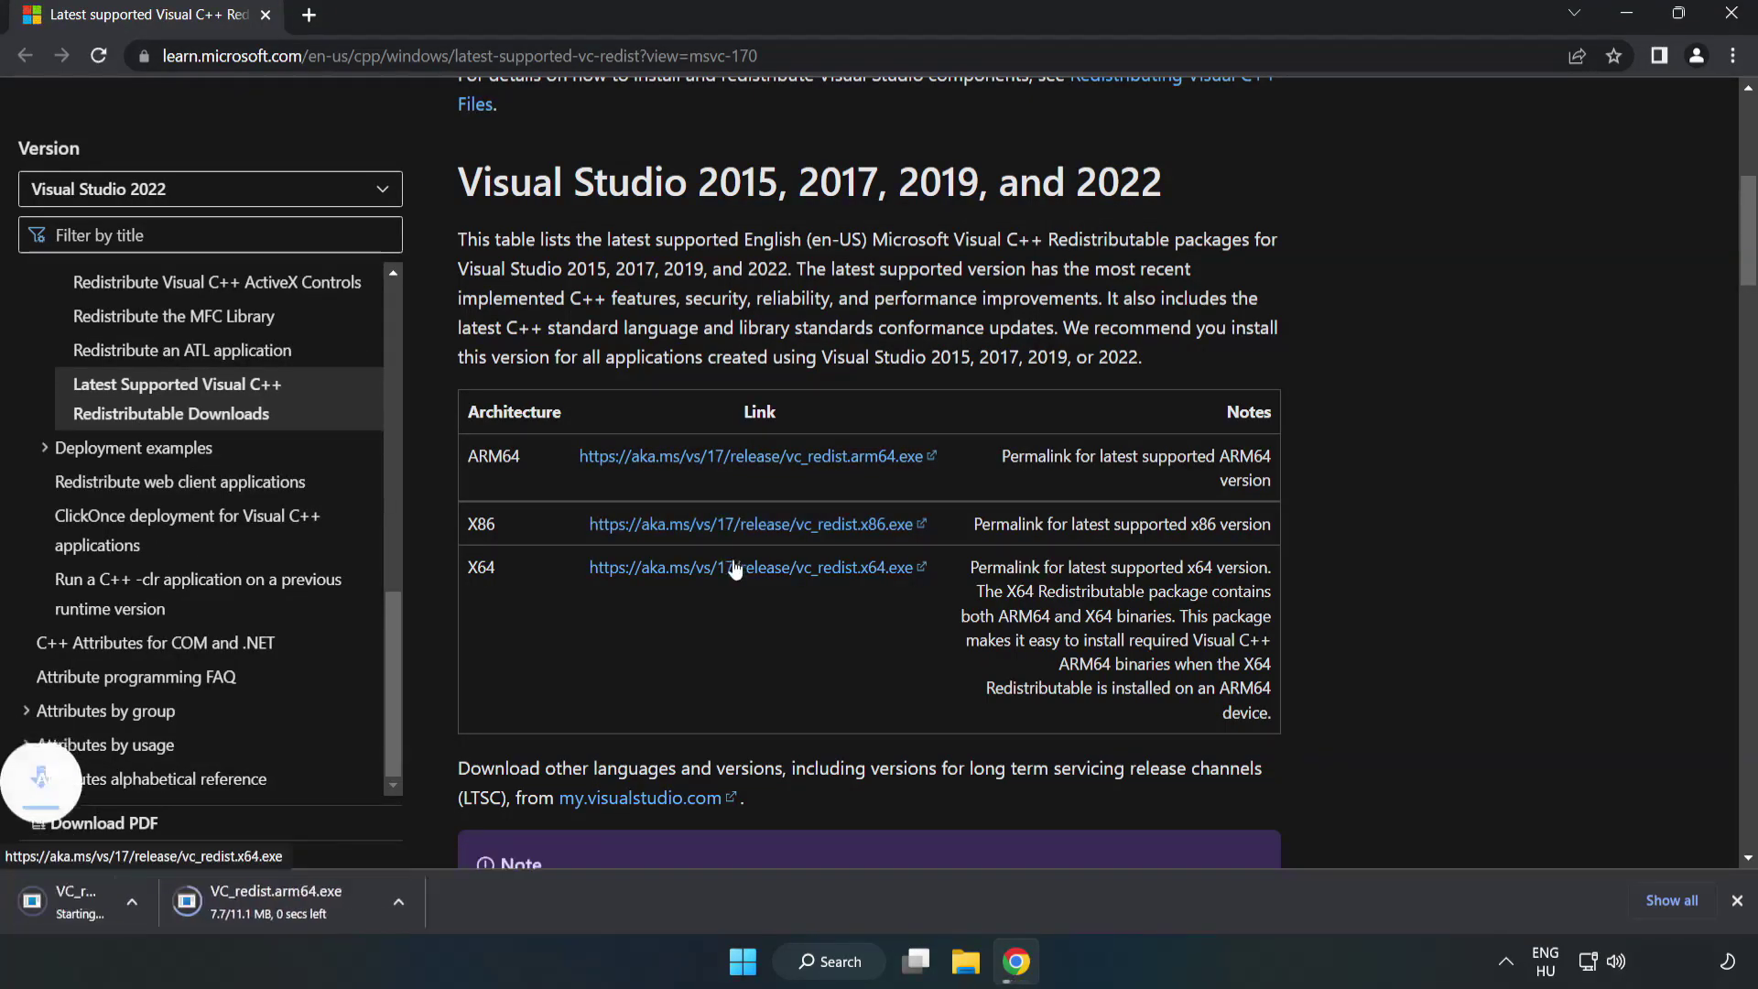
left_click(739, 569)
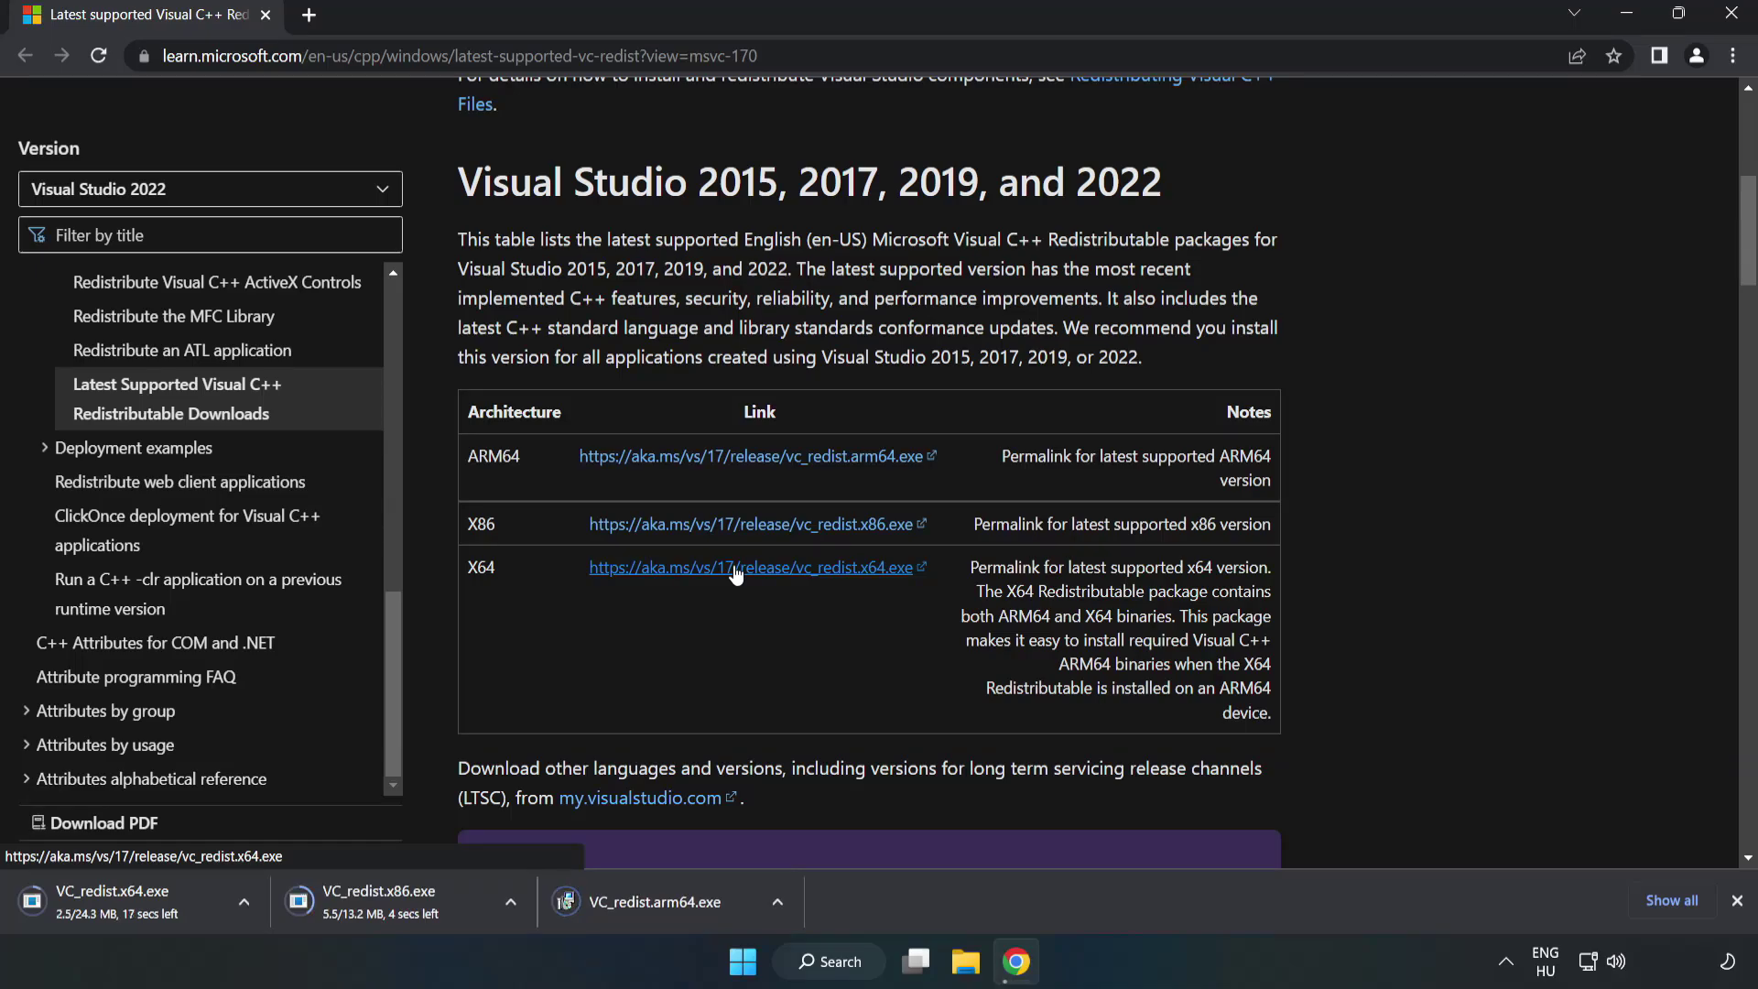
- Run VC_redist.arm64.exe, agree to the license terms and conditions, and start the installation
left_click(670, 903)
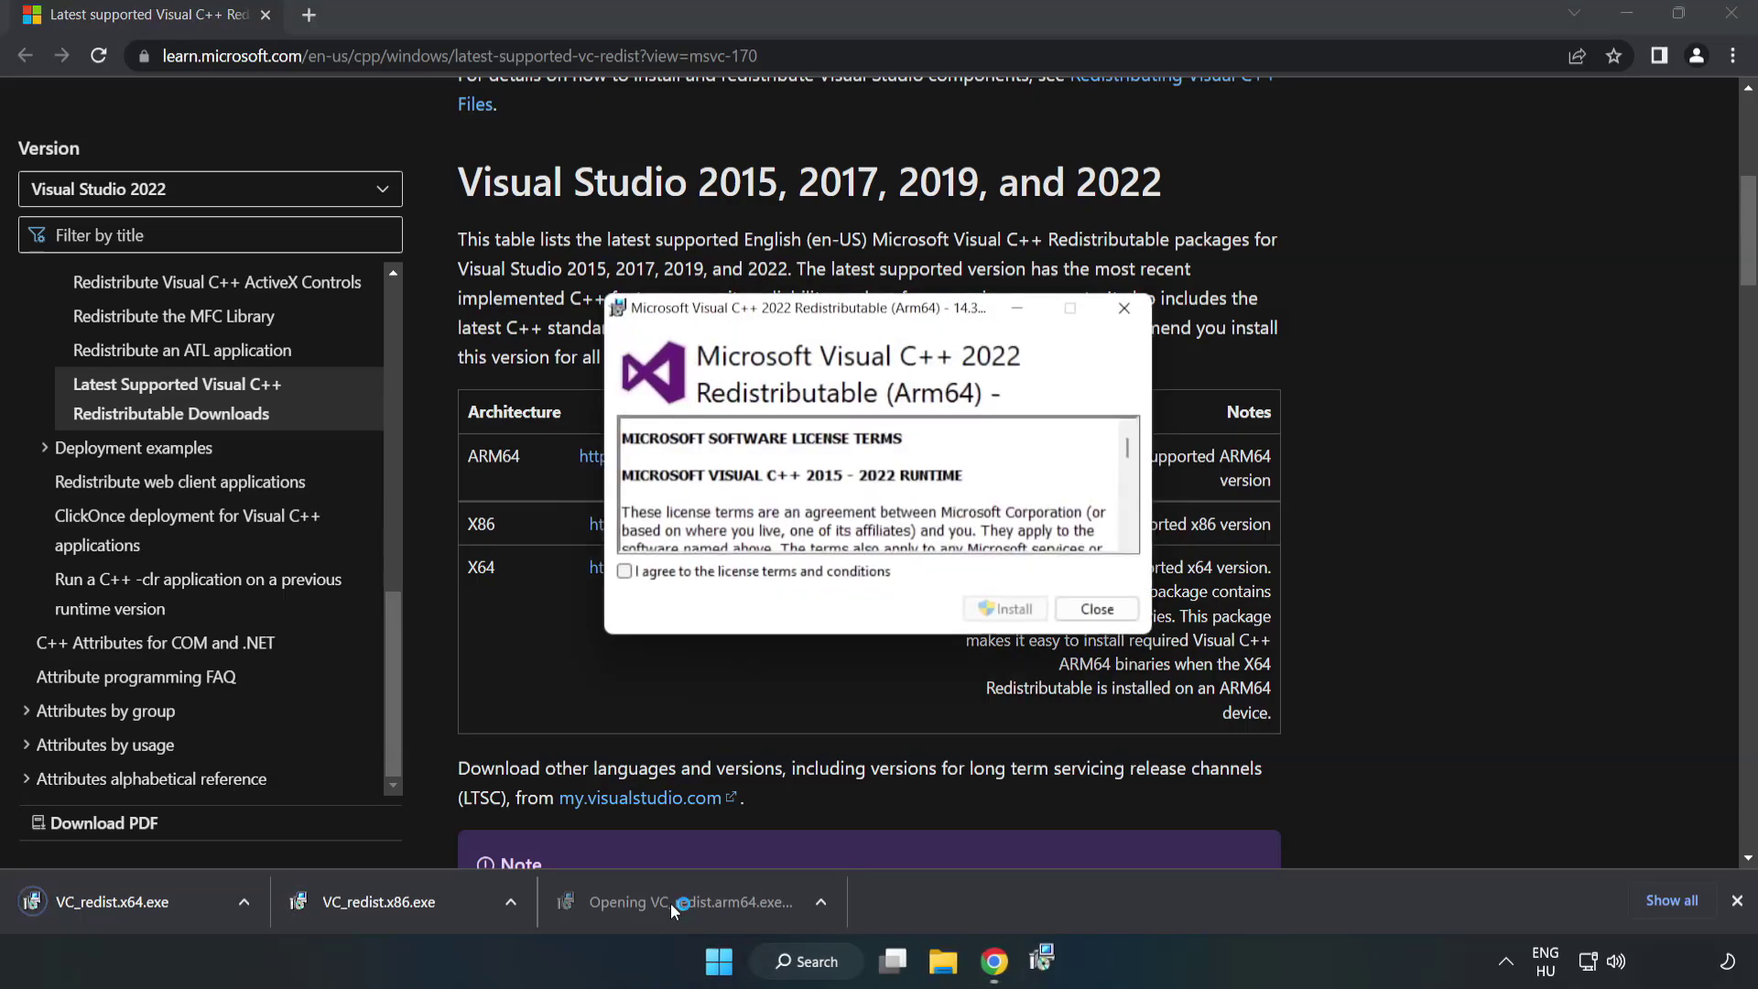
left_click_drag(1125, 445, 1128, 535)
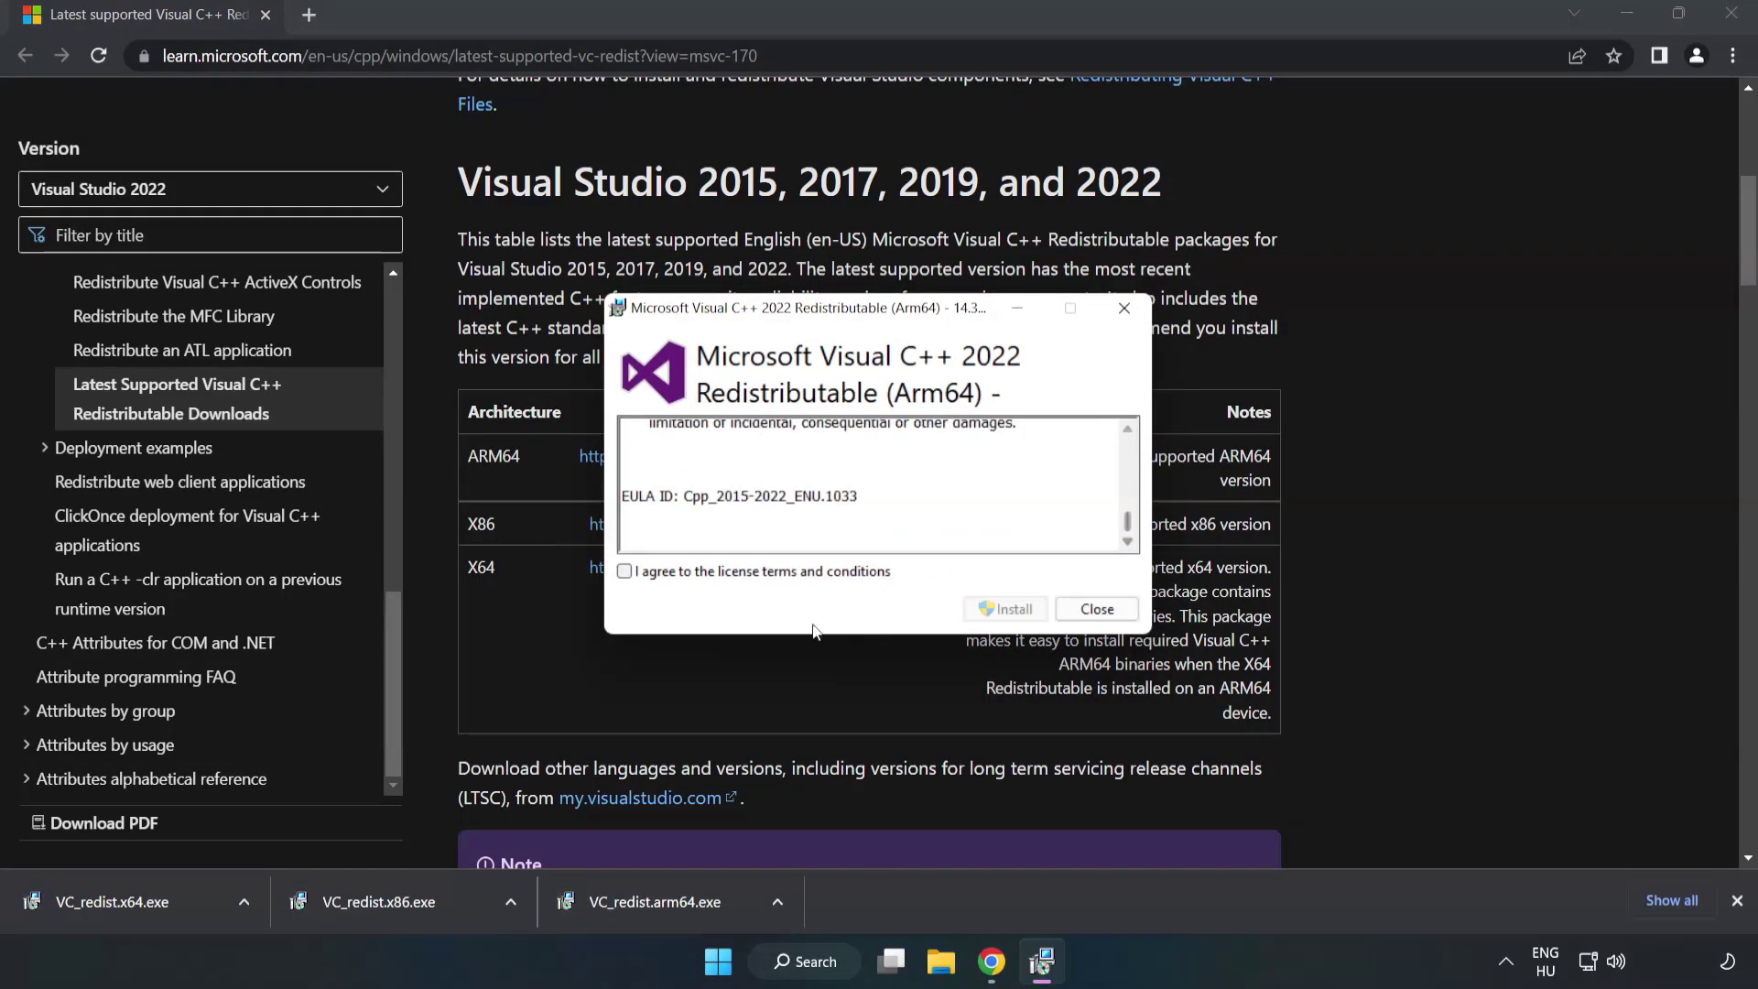
left_click(624, 571)
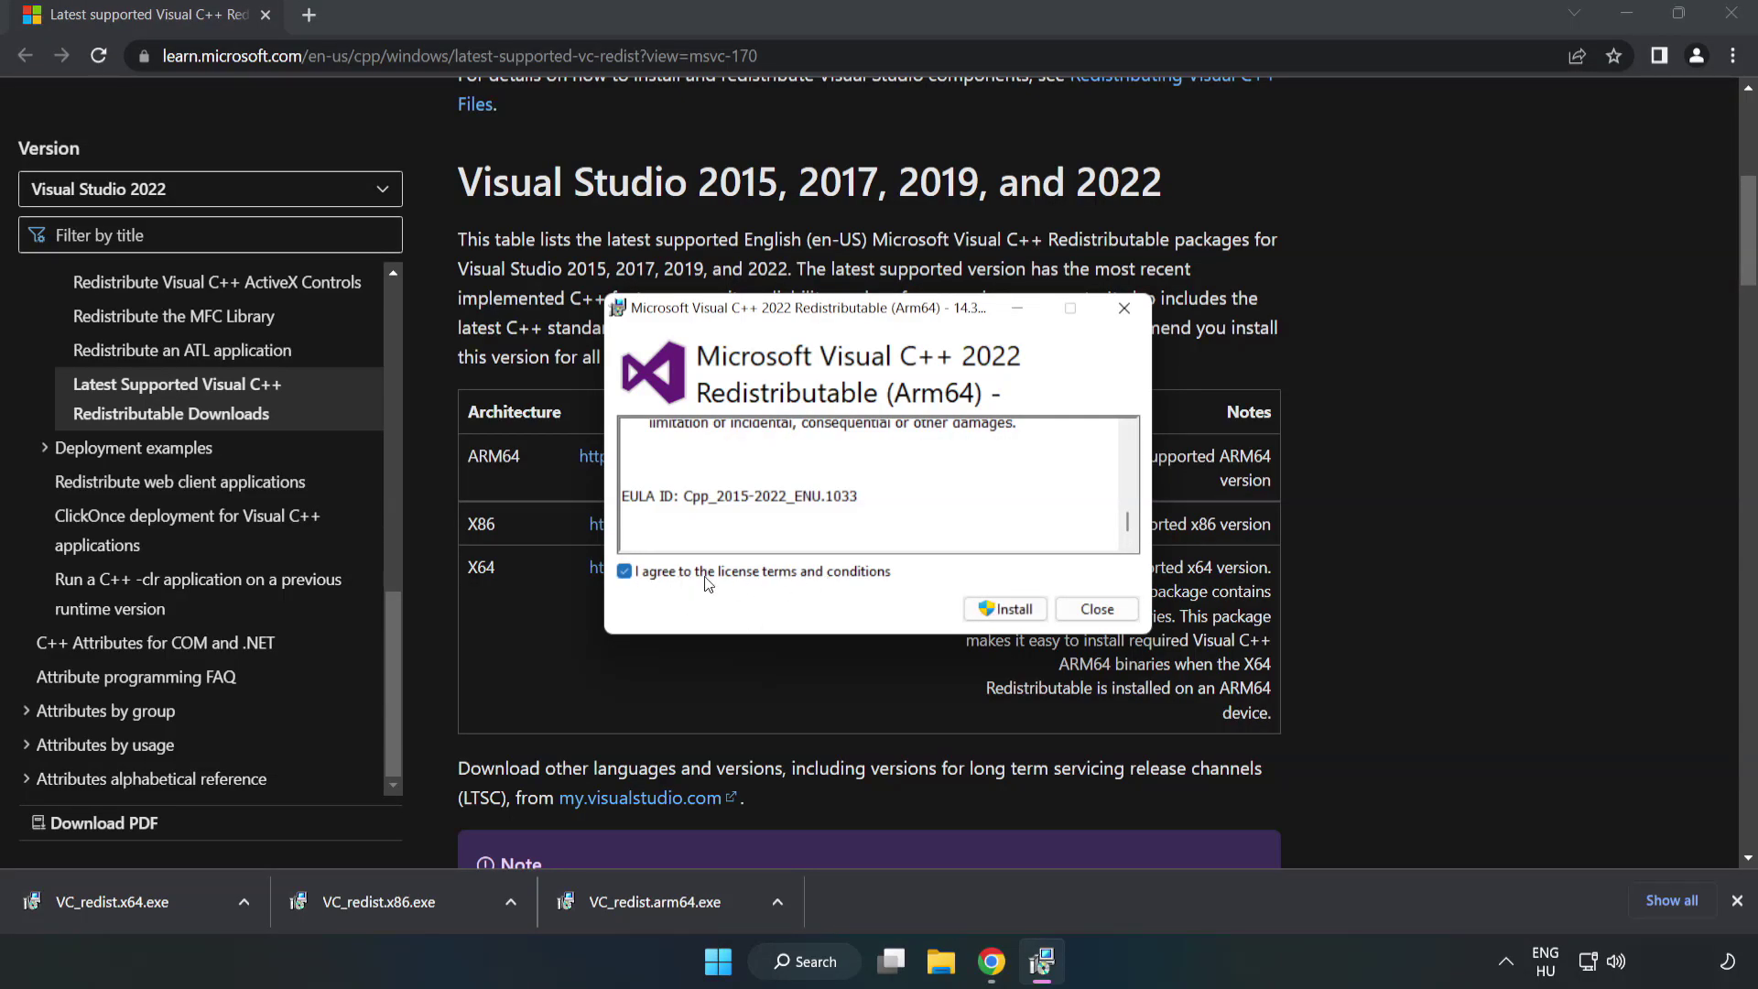
left_click(1007, 608)
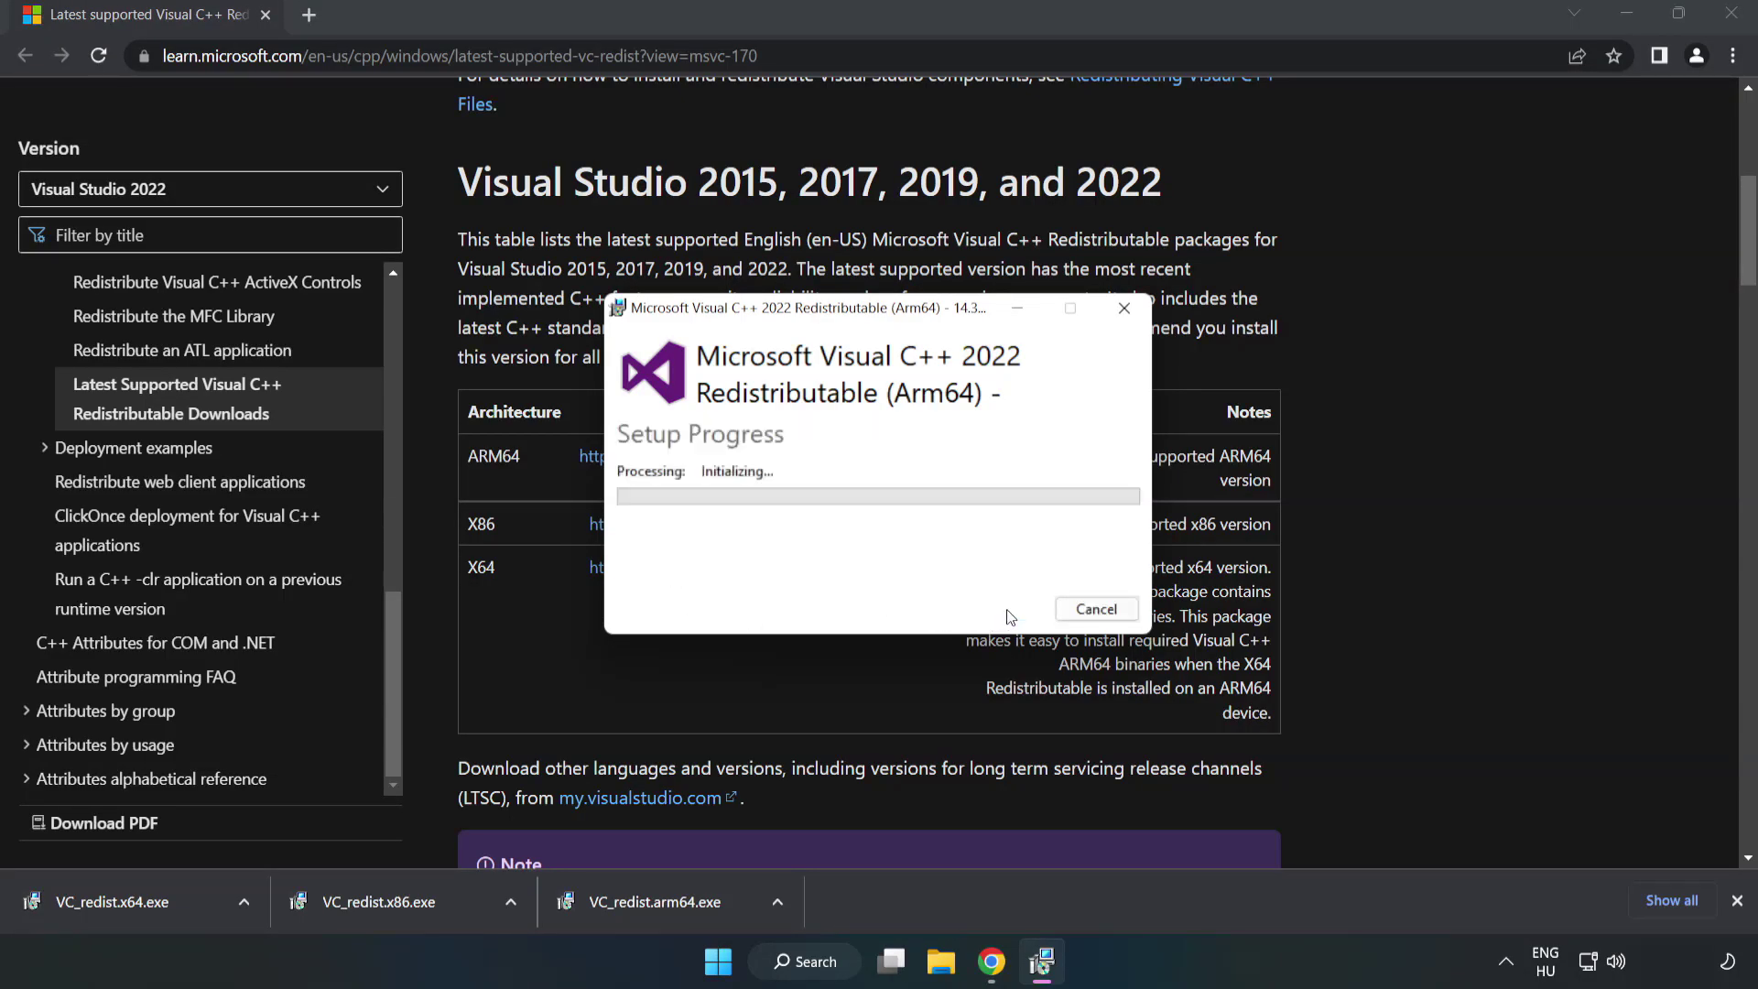